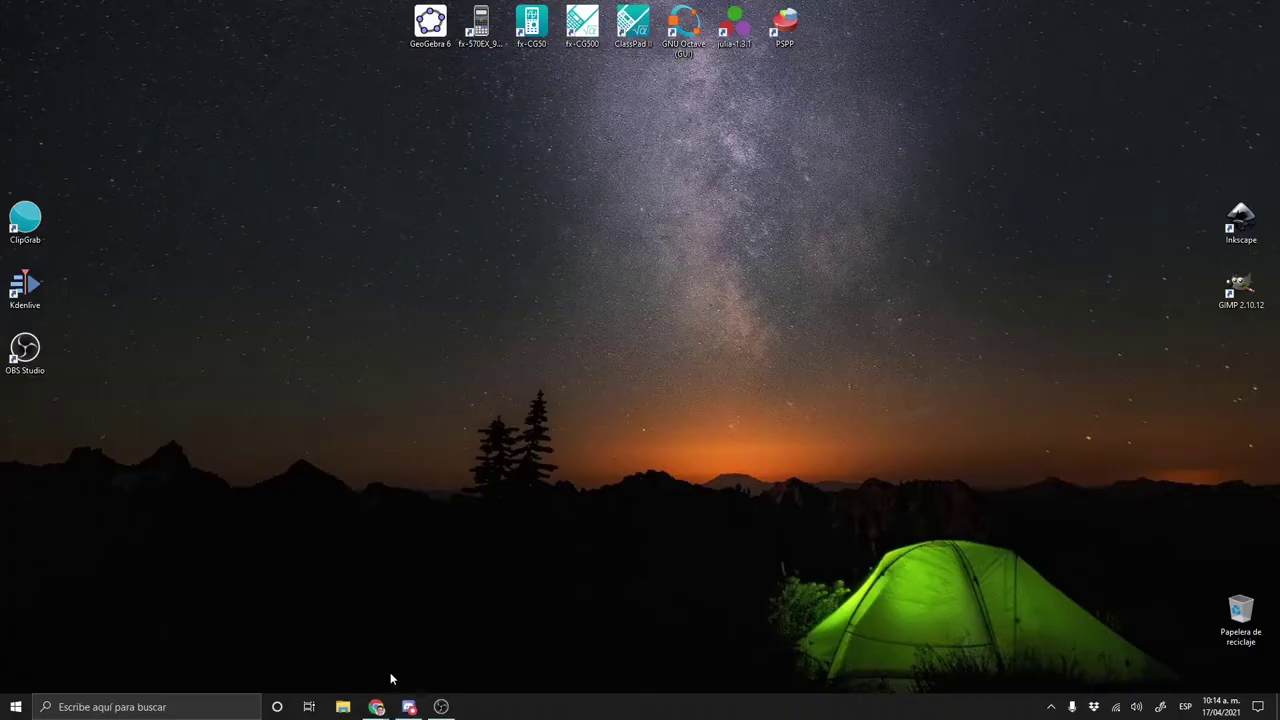
Search Google for 'descargar kdenlive' from the new Chrome tab's address bar
{"action": "mouse_move", "coordinate": [380, 704]}
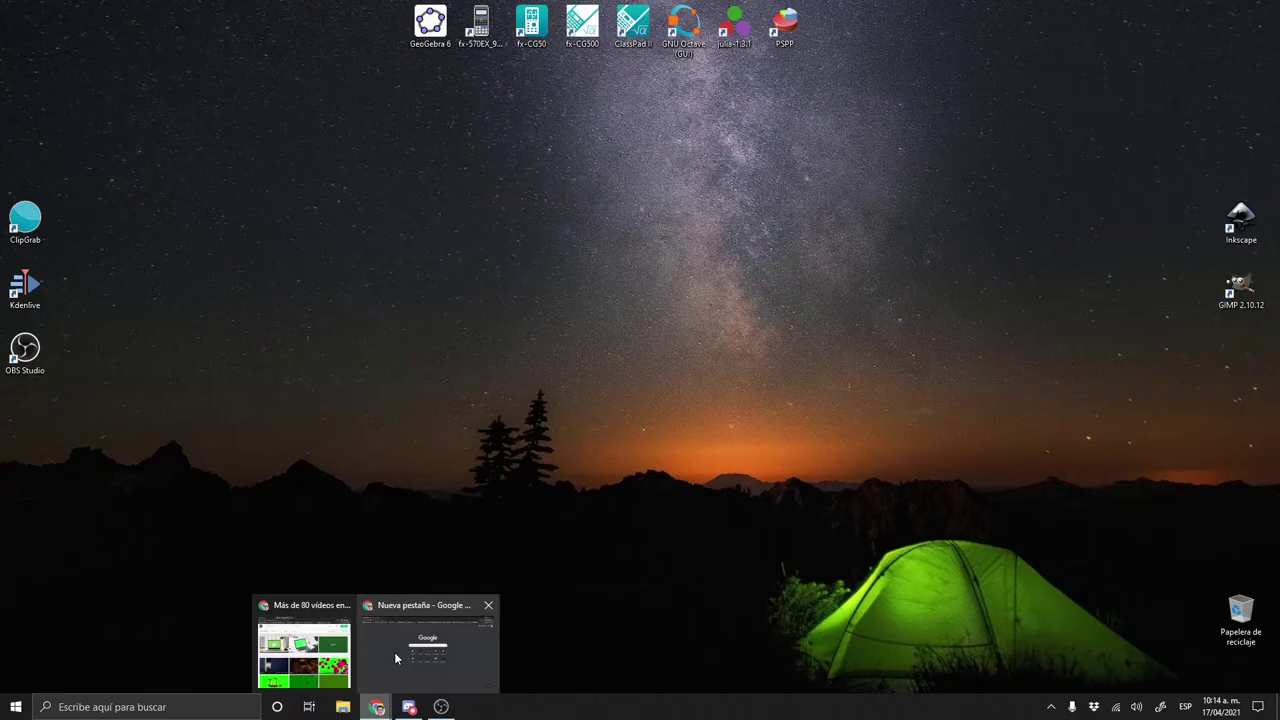
{"action": "left_click", "coordinate": [395, 657]}
{"action": "type", "text": "desc"}
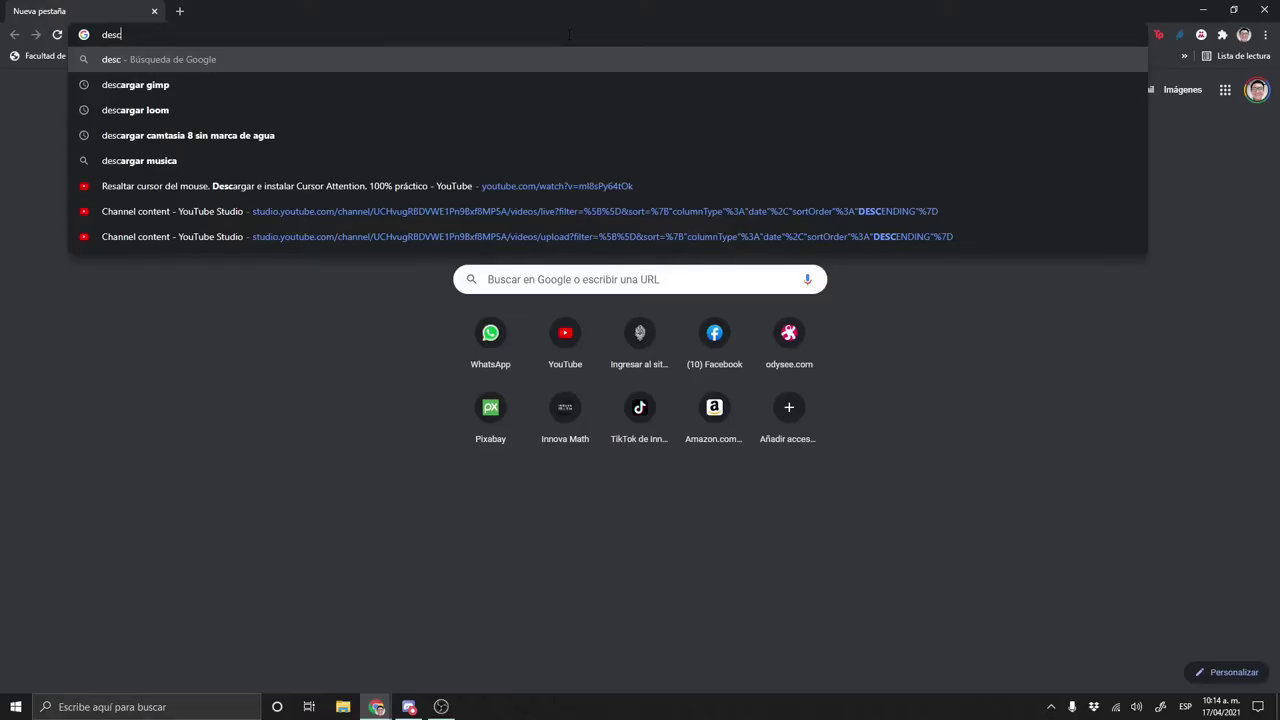
{"action": "type", "text": "argar kde"}
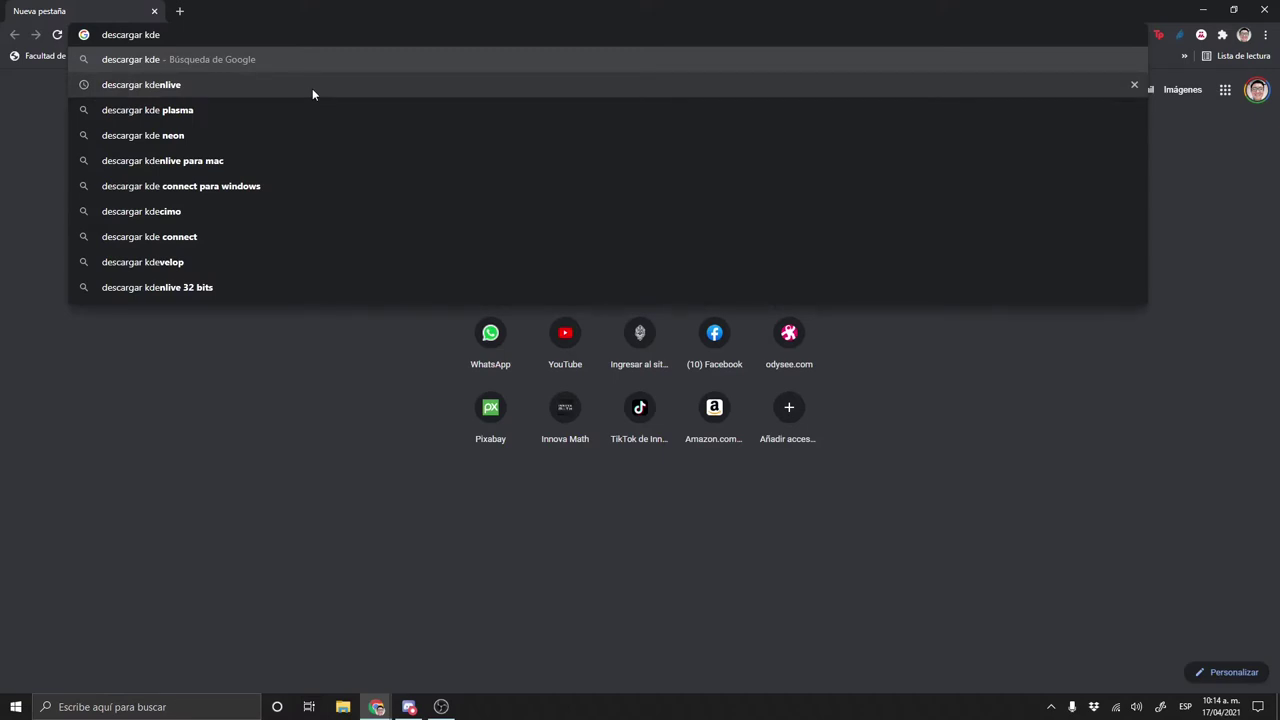
{"action": "left_click", "coordinate": [312, 88]}
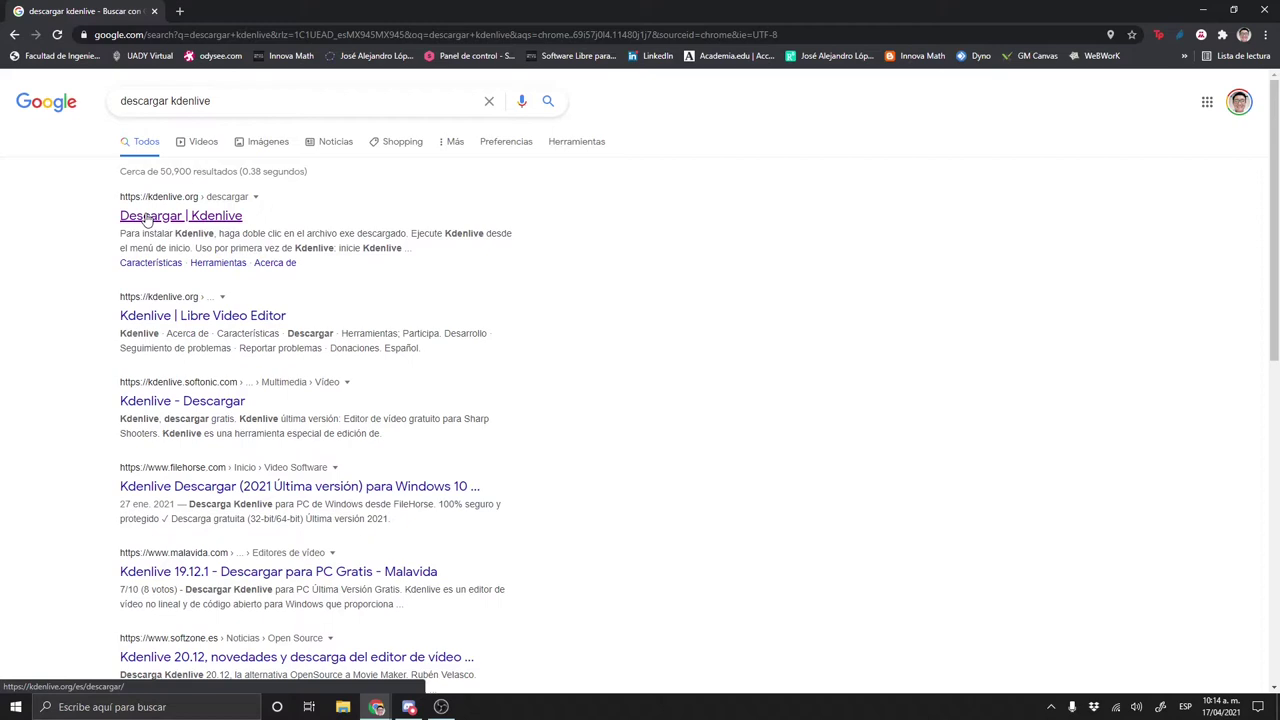
Open the 'Descargar | Kdenlive' result and start downloading the Windows installer kdenlive-20.12.3.exe
{"action": "left_click", "coordinate": [147, 219]}
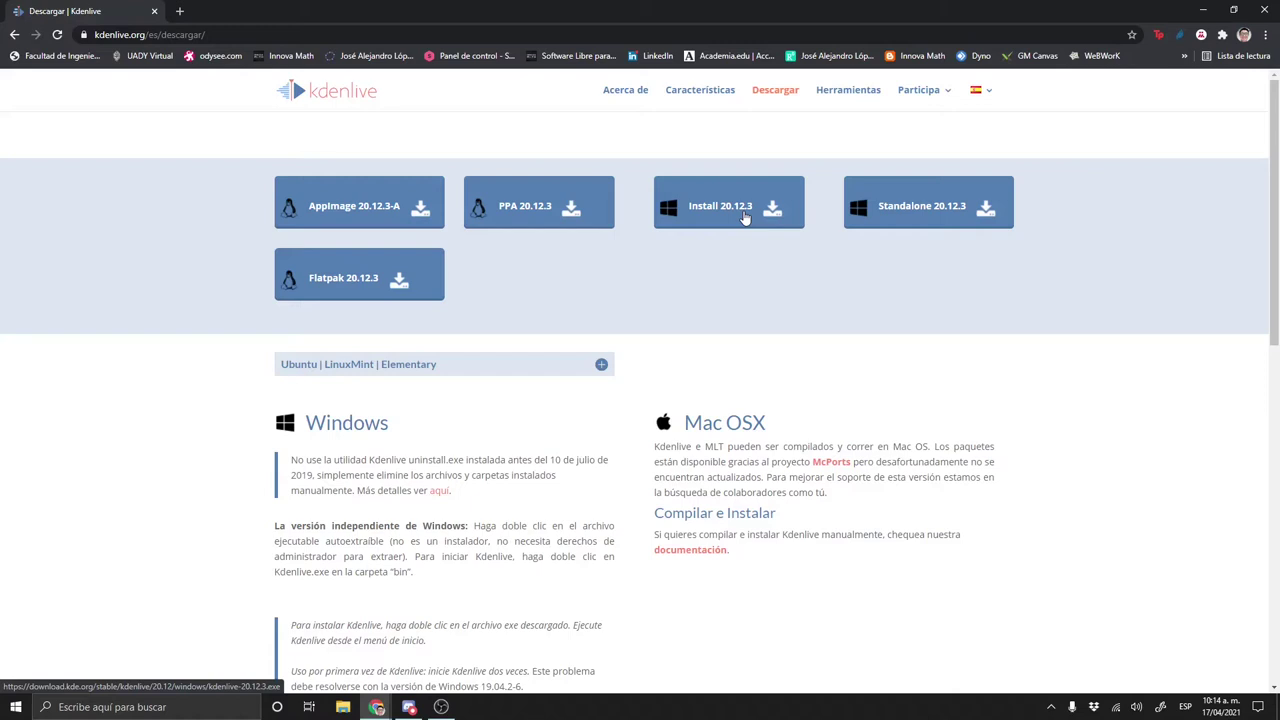
{"action": "scroll", "coordinate": [717, 264], "scroll_direction": "down", "scroll_amount": 2}
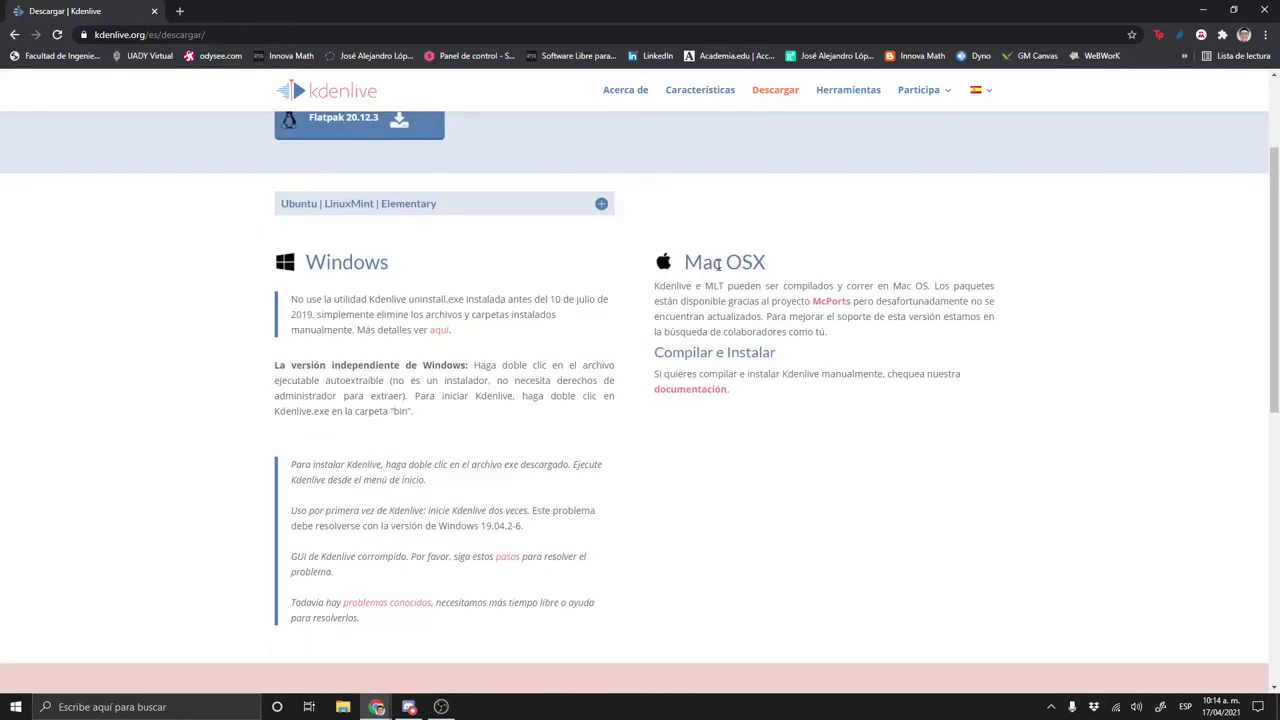
{"action": "scroll", "coordinate": [729, 354], "scroll_direction": "up", "scroll_amount": 2}
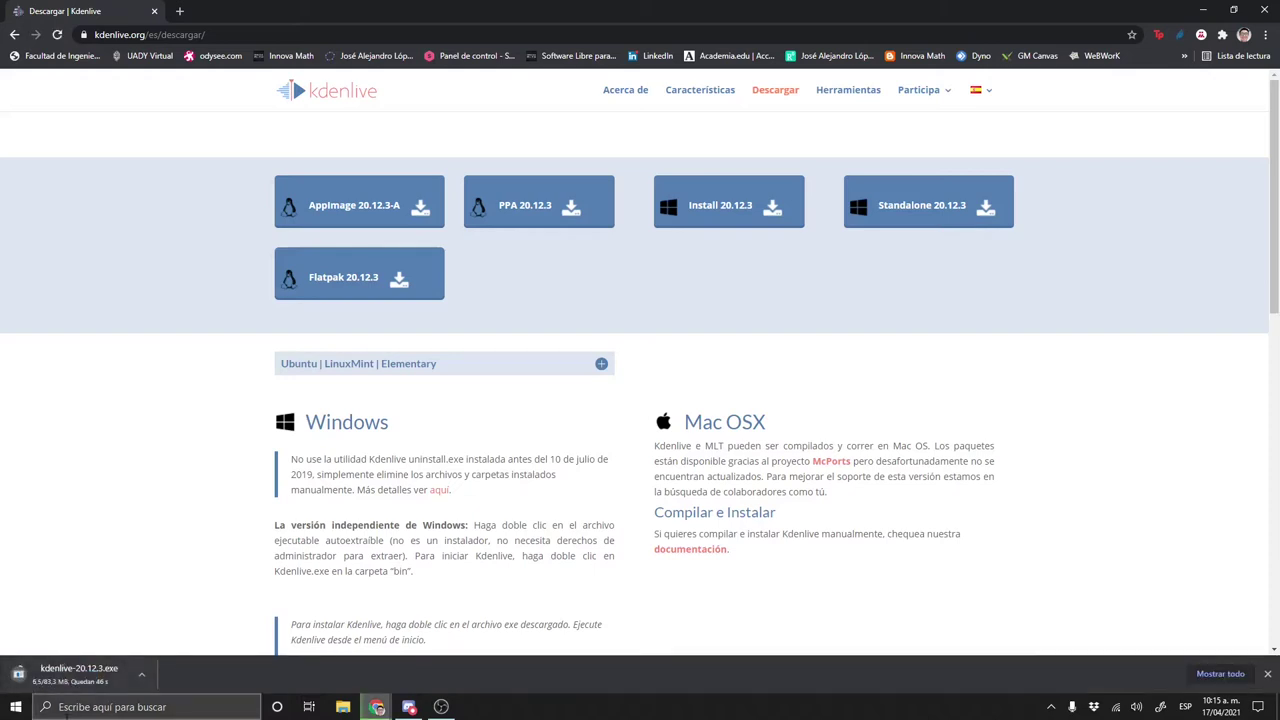
Cancel the kdenlive-20.12.3.exe download and dismiss the download bar
{"action": "right_click", "coordinate": [96, 690]}
{"action": "left_click", "coordinate": [178, 662]}
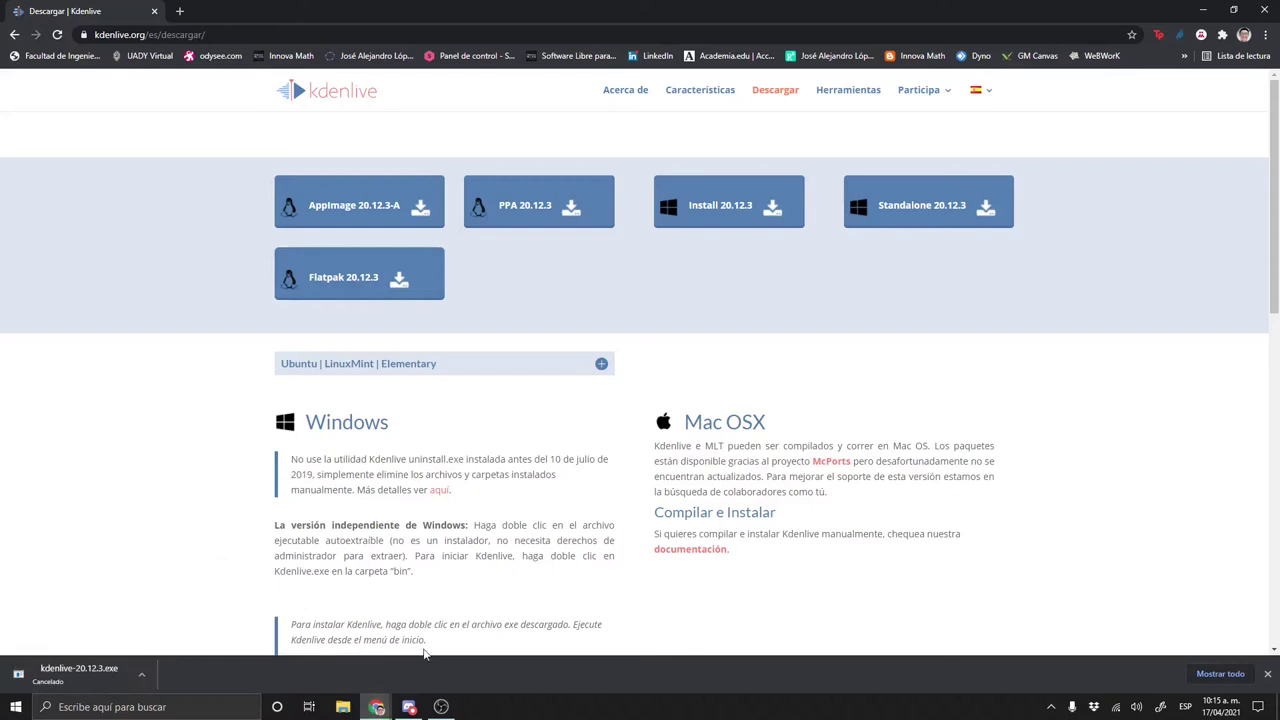
{"action": "left_click", "coordinate": [1267, 674]}
Close the Chrome window to return to the Windows desktop
{"action": "scroll", "coordinate": [575, 402], "scroll_direction": "down", "scroll_amount": 2}
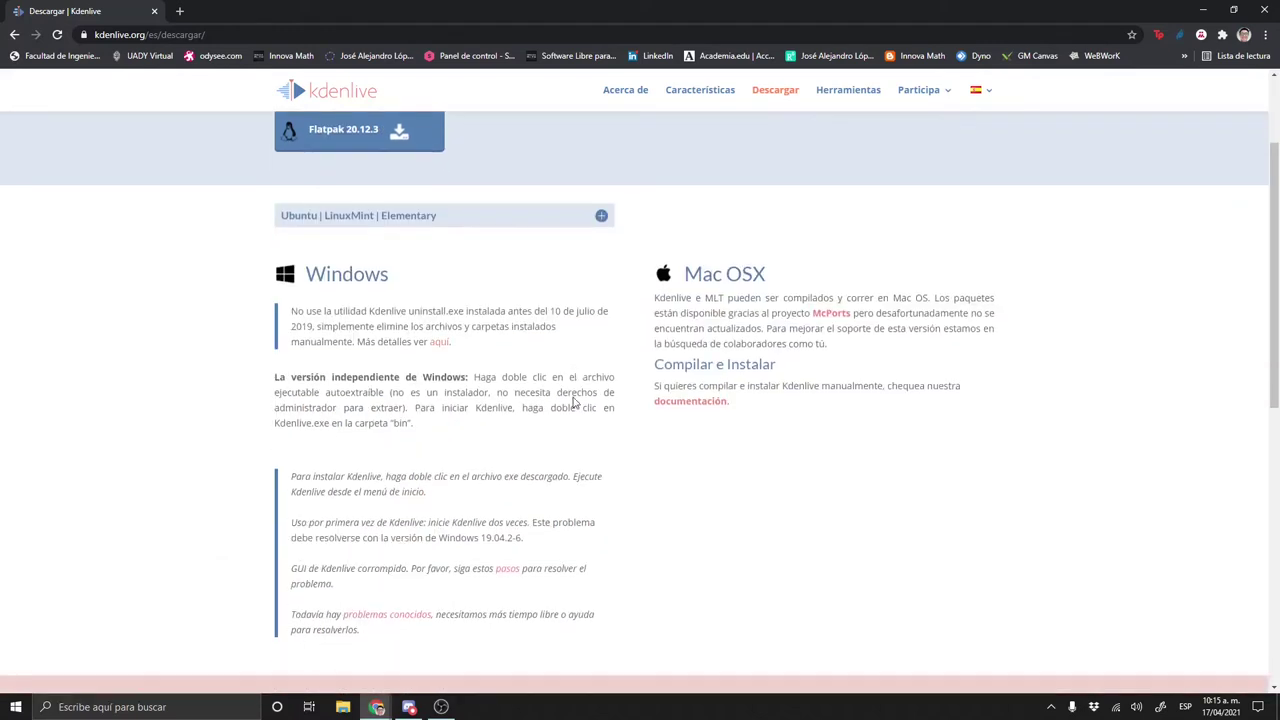
{"action": "scroll", "coordinate": [575, 402], "scroll_direction": "down", "scroll_amount": 2}
{"action": "scroll", "coordinate": [575, 402], "scroll_direction": "up", "scroll_amount": 3}
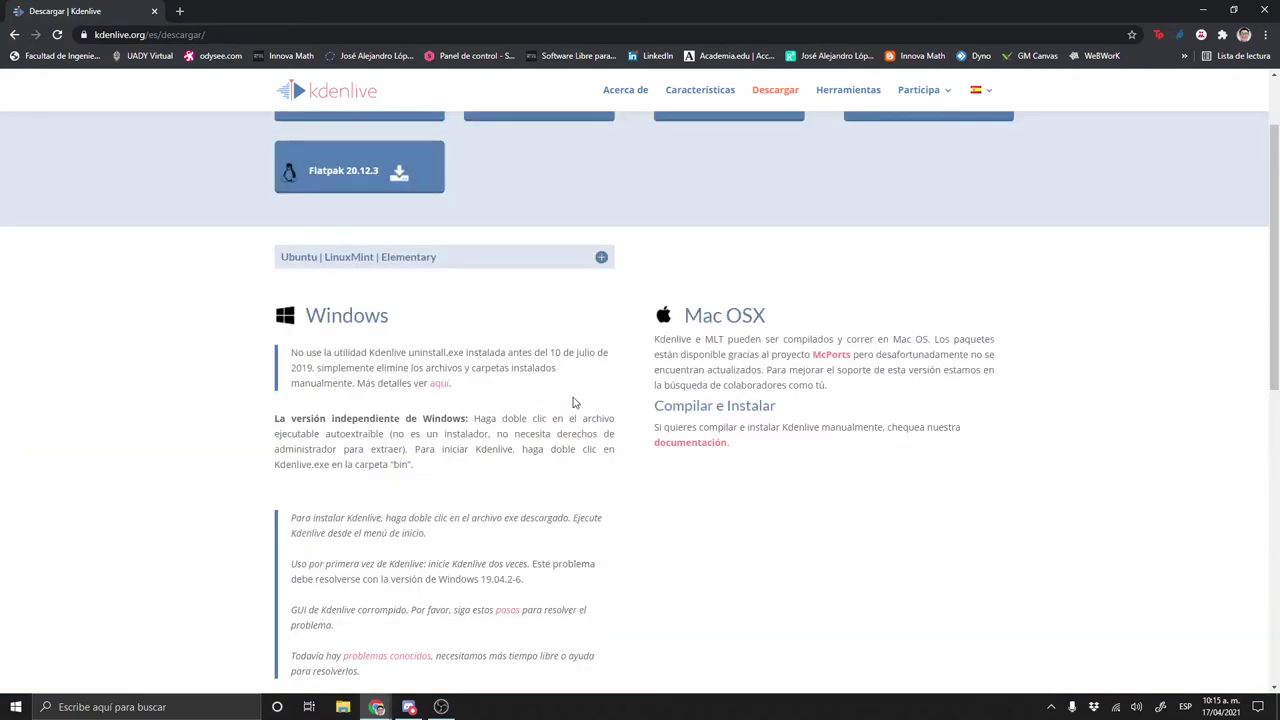
{"action": "scroll", "coordinate": [820, 328], "scroll_direction": "down", "scroll_amount": 3}
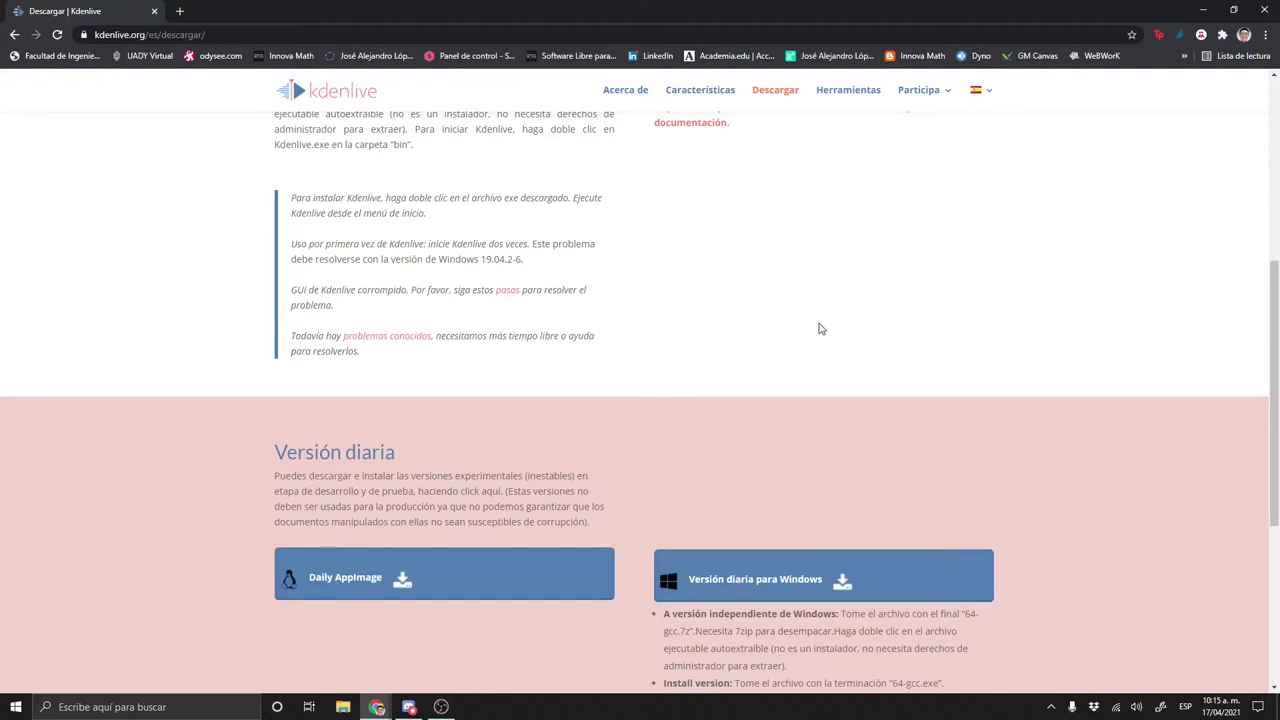
{"action": "scroll", "coordinate": [820, 328], "scroll_direction": "up", "scroll_amount": 2}
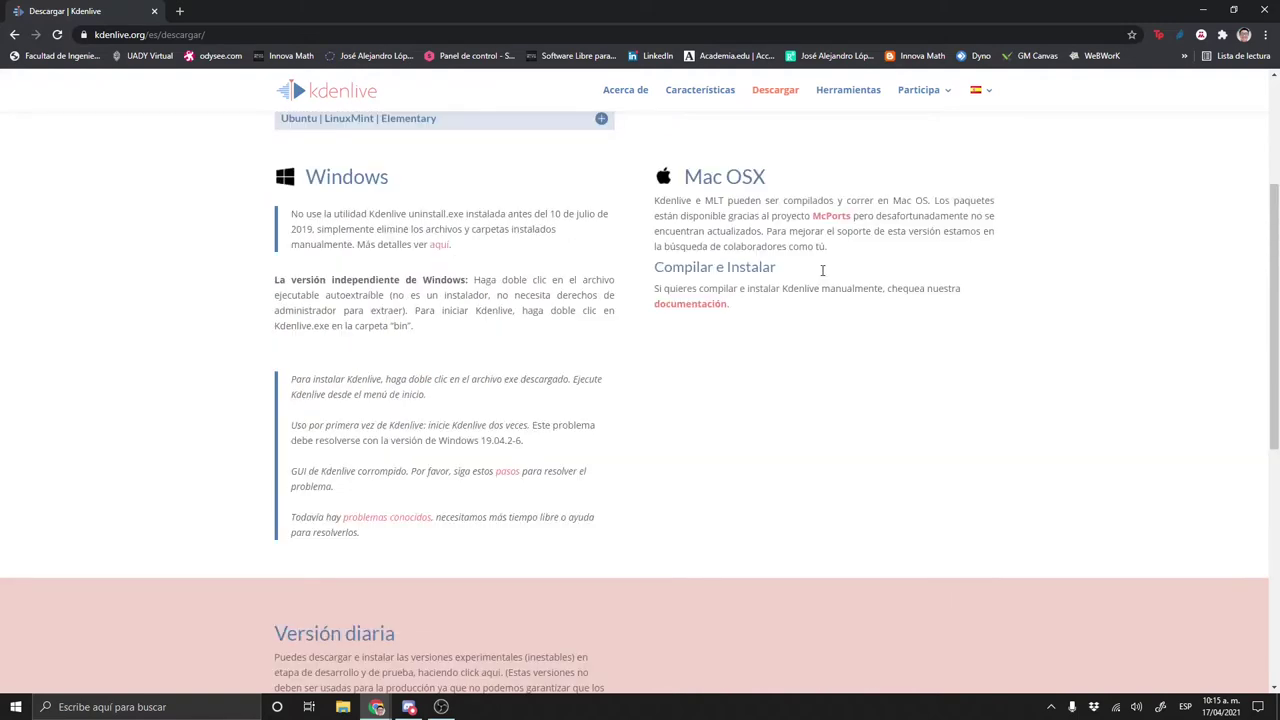
{"action": "scroll", "coordinate": [822, 270], "scroll_direction": "up", "scroll_amount": 2}
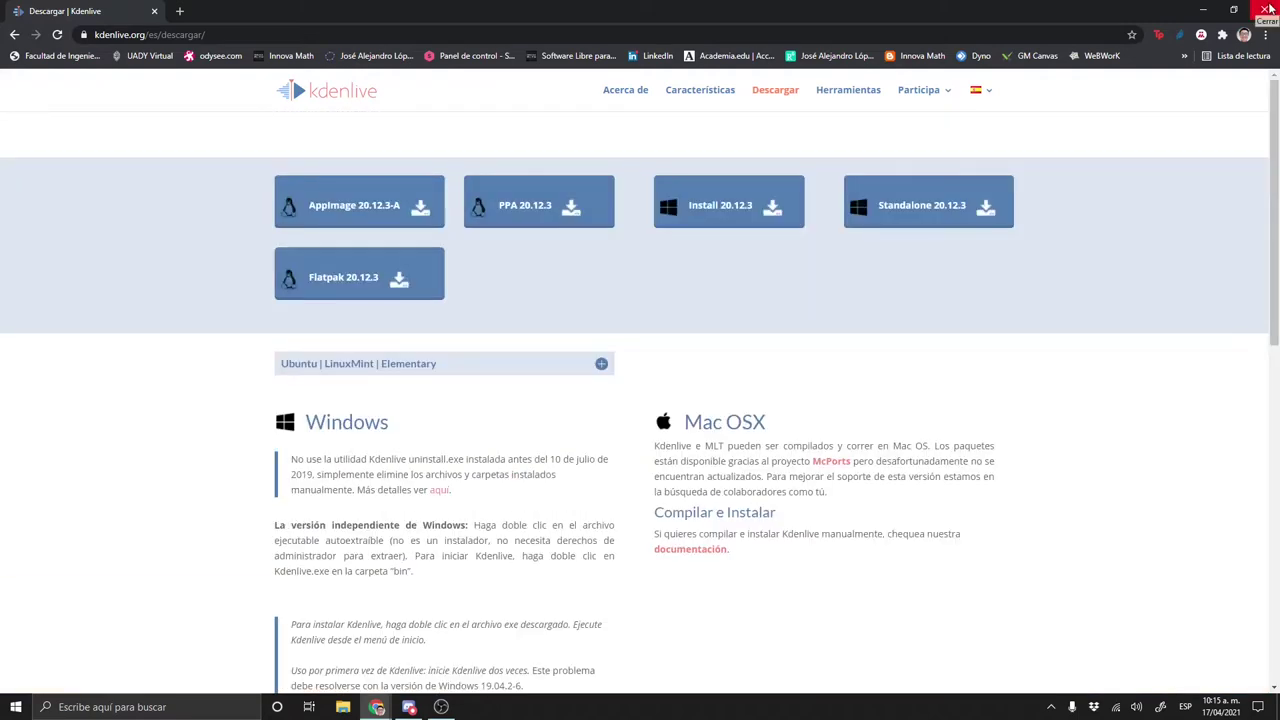
{"action": "left_click", "coordinate": [1268, 9]}
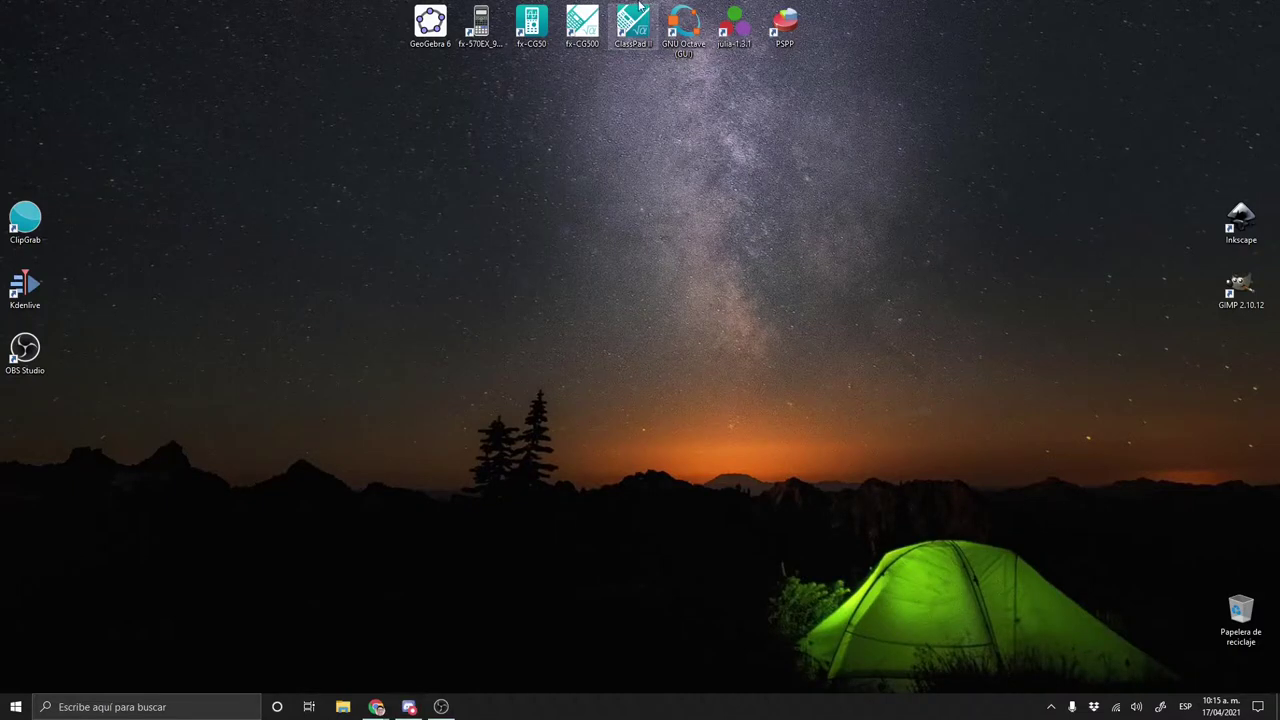
Launch Kdenlive from its desktop shortcut, opening an untitled HD 1080p 29.97 fps project
{"action": "key", "text": "k"}
{"action": "key", "text": "Return"}
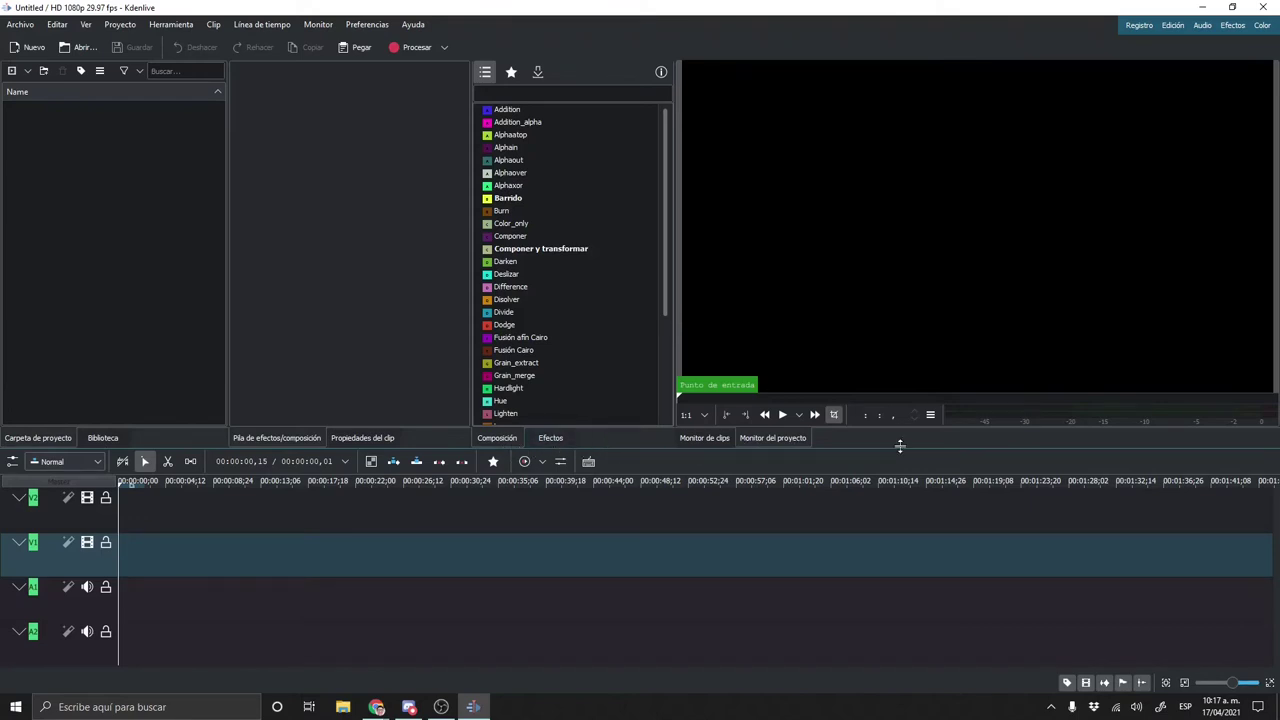
Drag the splitter above the timeline upward to give the timeline more room
{"action": "mouse_move", "coordinate": [900, 446]}
{"action": "left_mouse_down"}
{"action": "mouse_move", "coordinate": [911, 265]}
{"action": "mouse_move", "coordinate": [940, 590]}
{"action": "mouse_move", "coordinate": [917, 445]}
{"action": "left_mouse_up"}
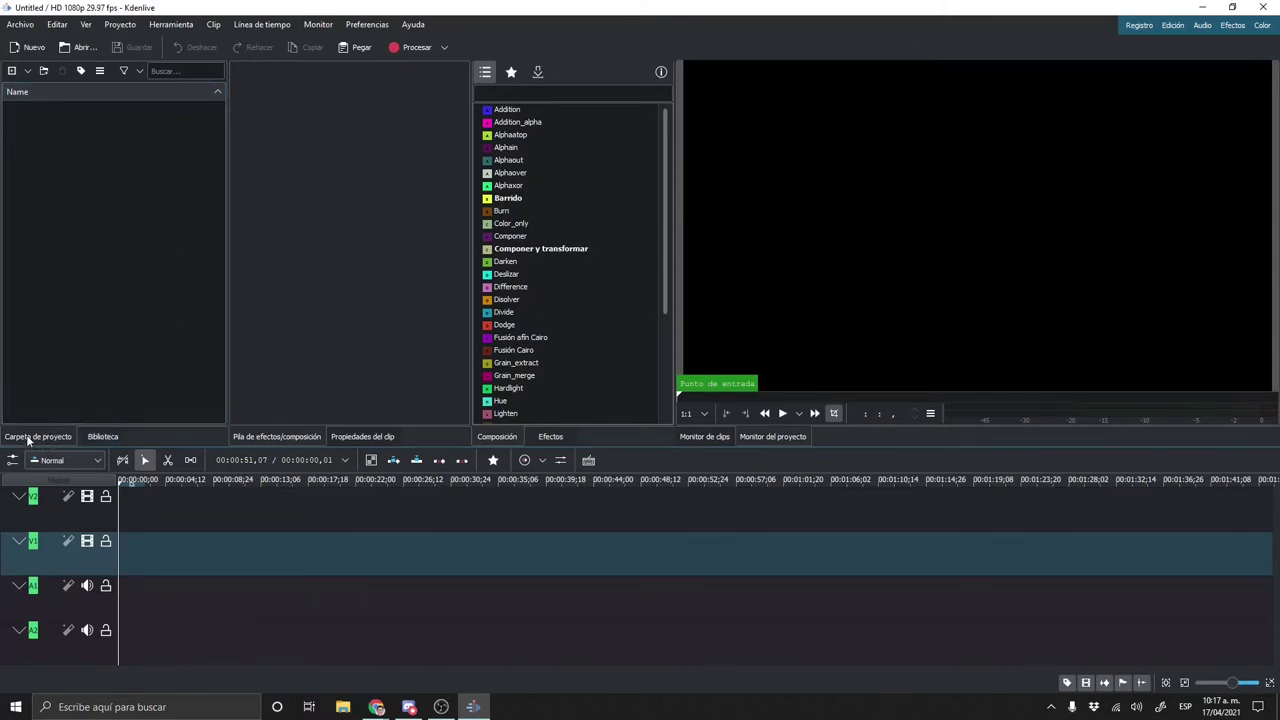
Switch the left panel from Carpeta de proyecto to the empty Biblioteca library tab
{"action": "left_click", "coordinate": [92, 437]}
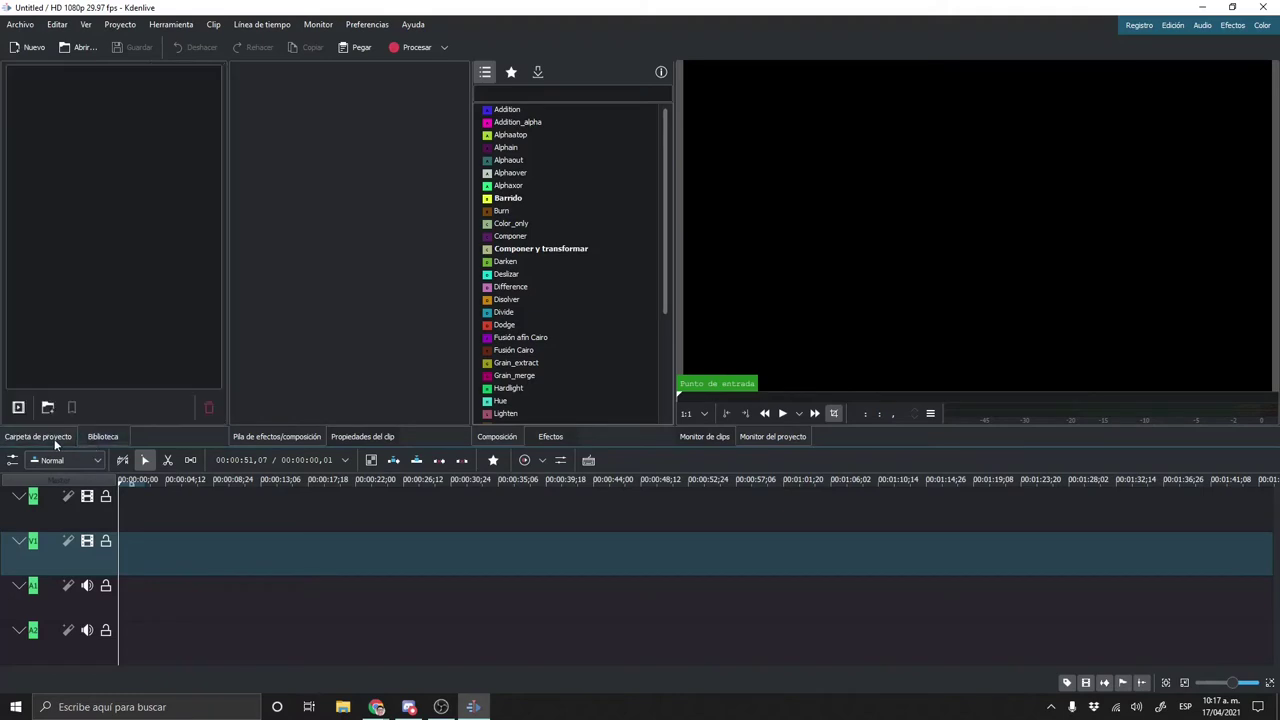
{"action": "left_click", "coordinate": [60, 438]}
{"action": "left_click", "coordinate": [95, 437]}
{"action": "left_click", "coordinate": [72, 438]}
{"action": "left_click", "coordinate": [92, 437]}
{"action": "left_click", "coordinate": [64, 436]}
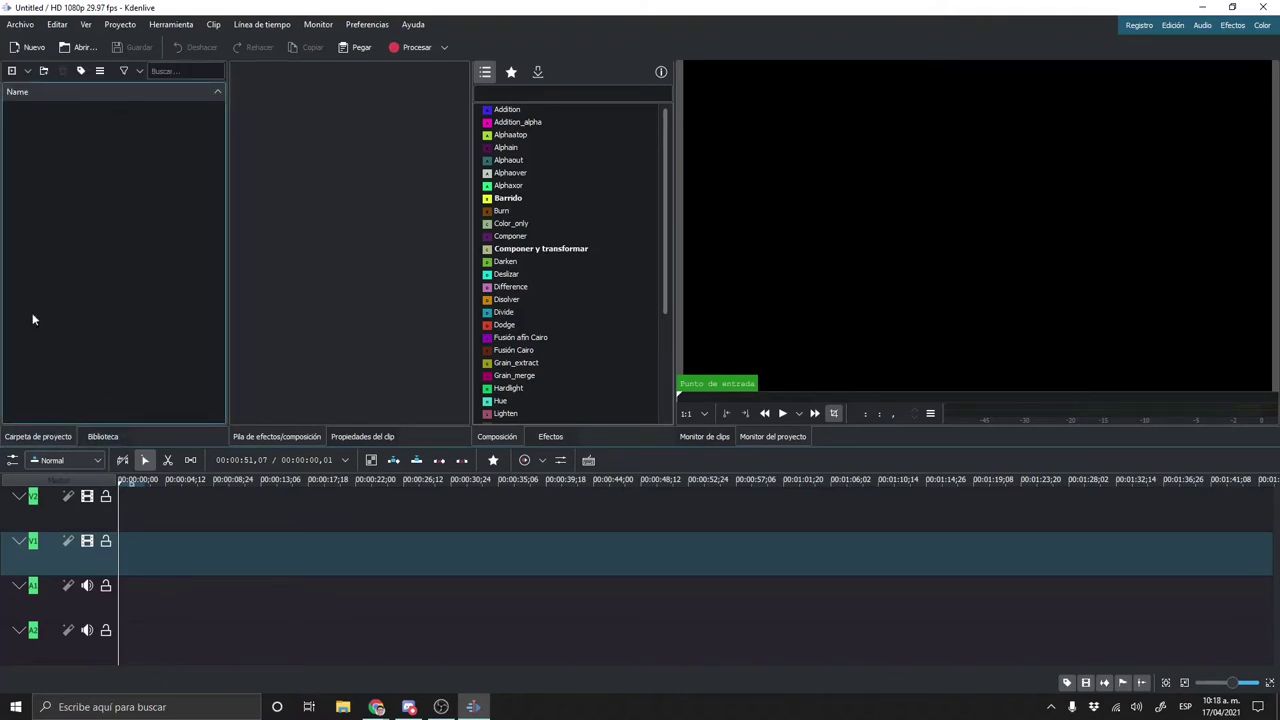
{"action": "left_click", "coordinate": [100, 437]}
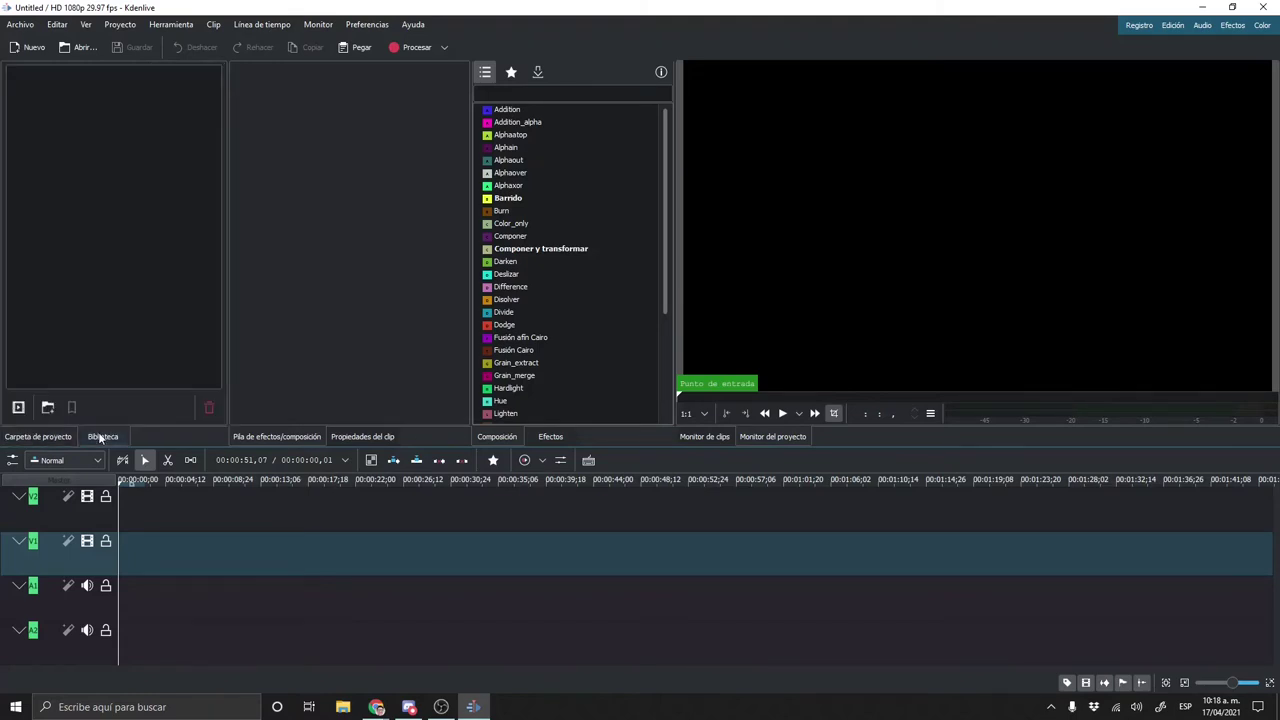
In the Ver menu, enable panel title bars and check Biblioteca, Carpeta de proyecto, Composición, Efectos, Línea de tiempo, Monitor de clips
{"action": "left_click", "coordinate": [88, 31]}
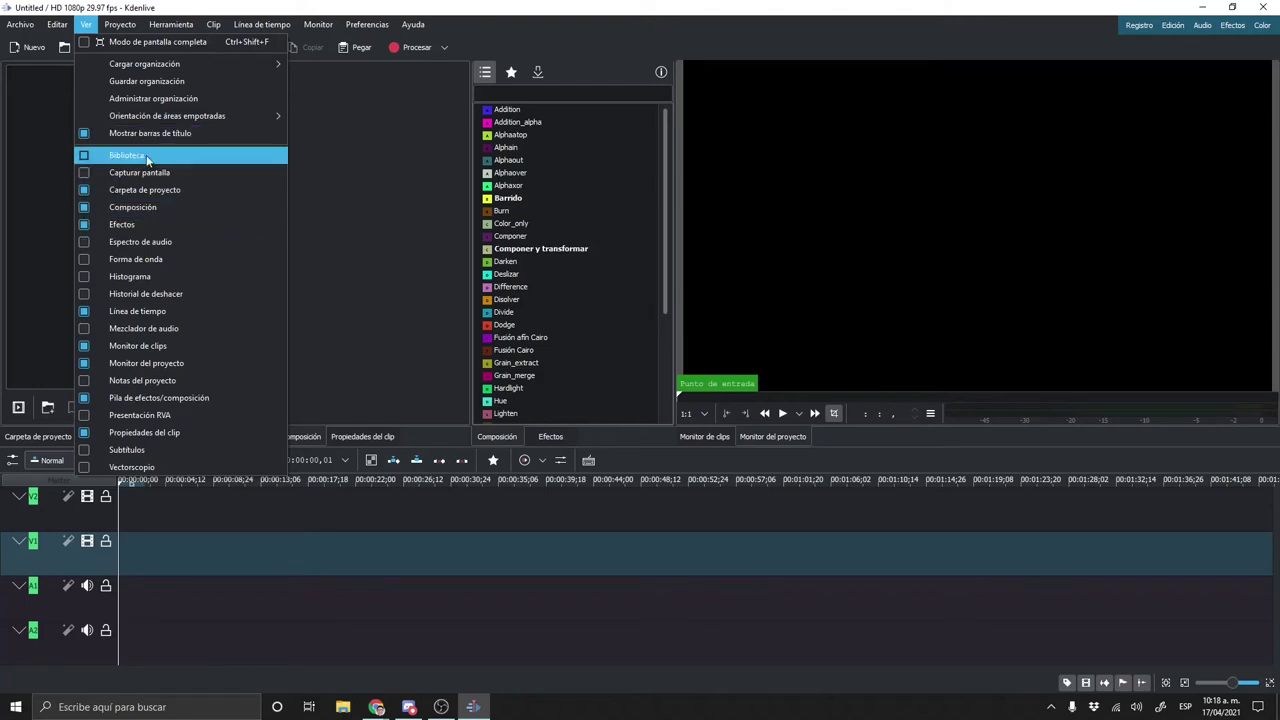
{"action": "left_click", "coordinate": [206, 135]}
{"action": "left_click", "coordinate": [203, 157]}
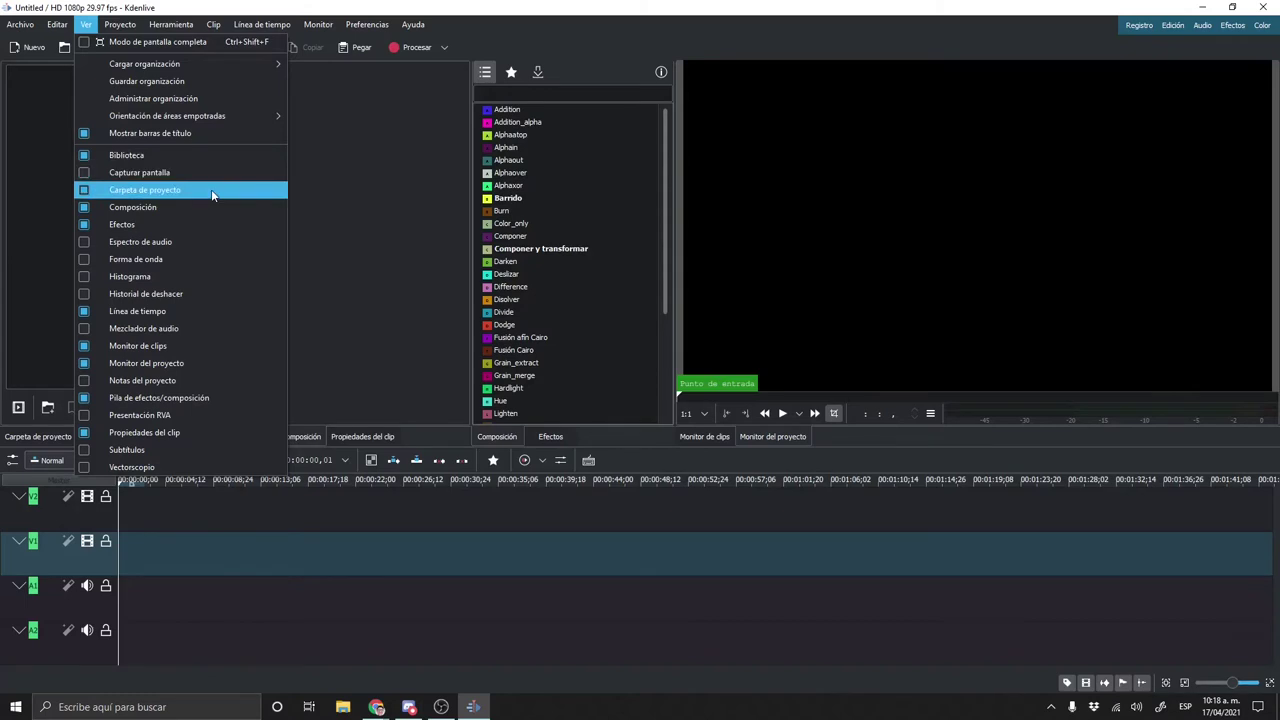
{"action": "left_click", "coordinate": [220, 194]}
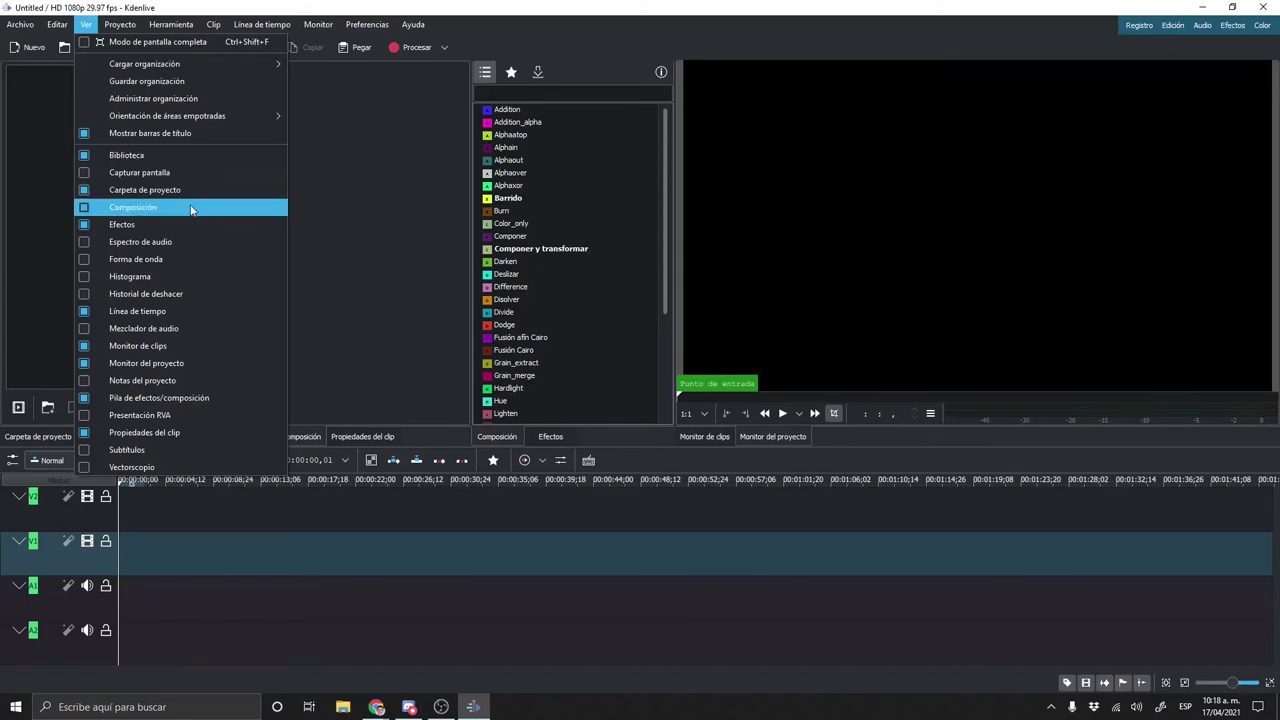
{"action": "left_click", "coordinate": [191, 209]}
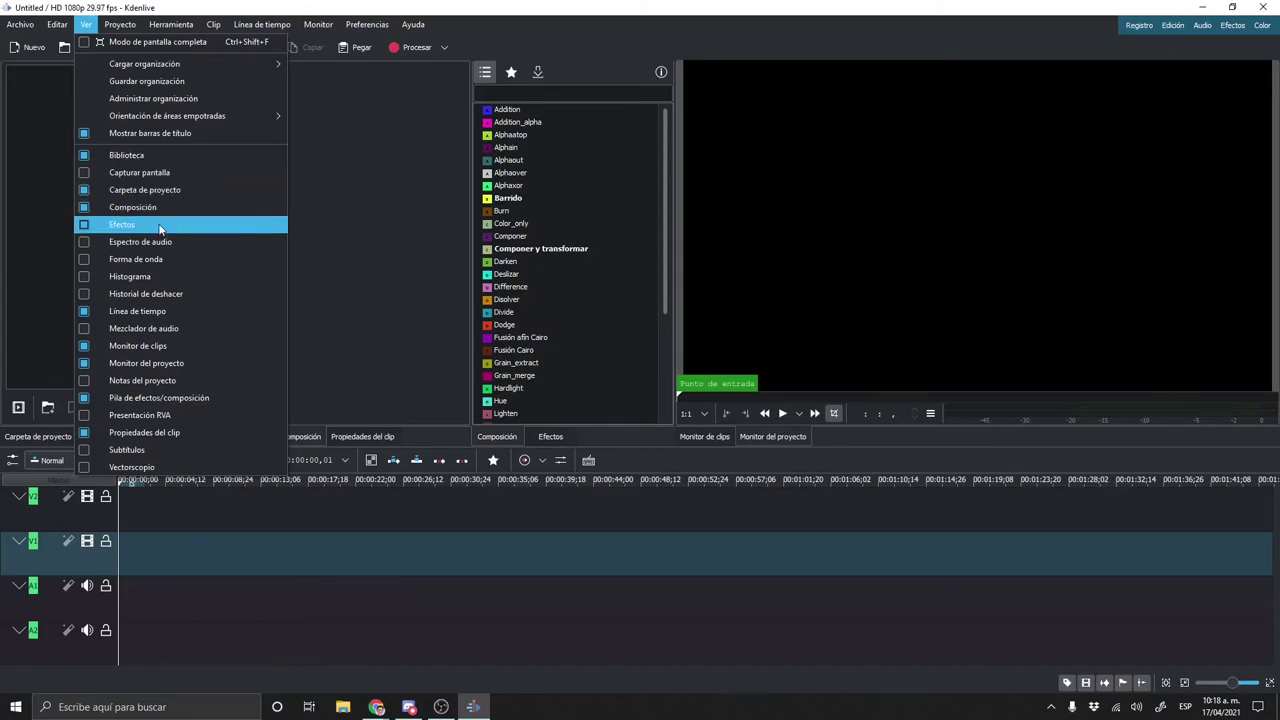
{"action": "left_click", "coordinate": [160, 228]}
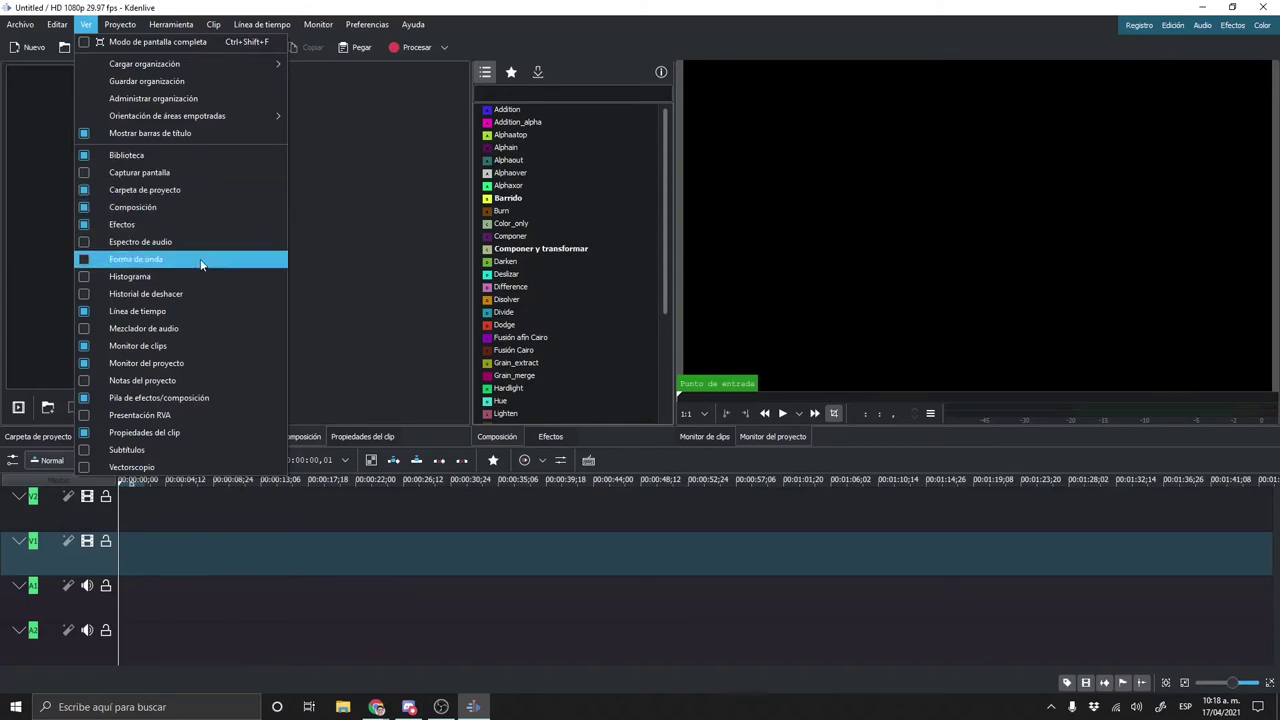
{"action": "left_click", "coordinate": [191, 316]}
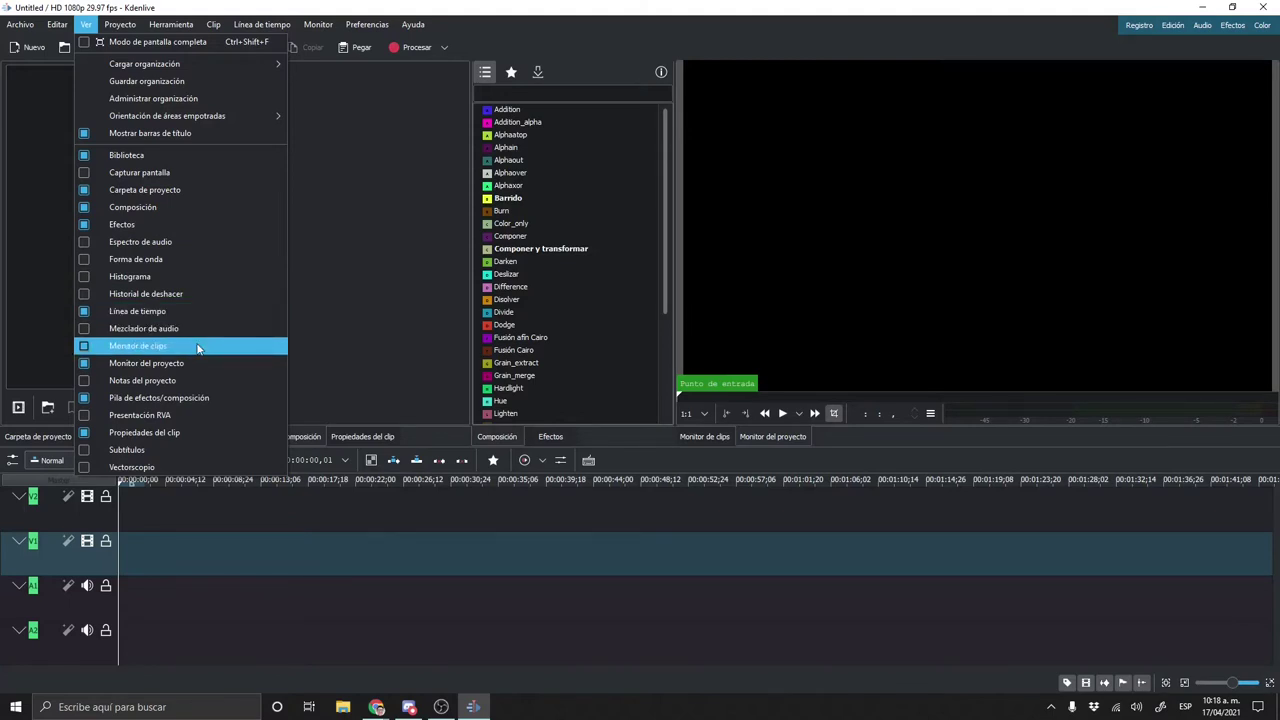
{"action": "left_click", "coordinate": [197, 347]}
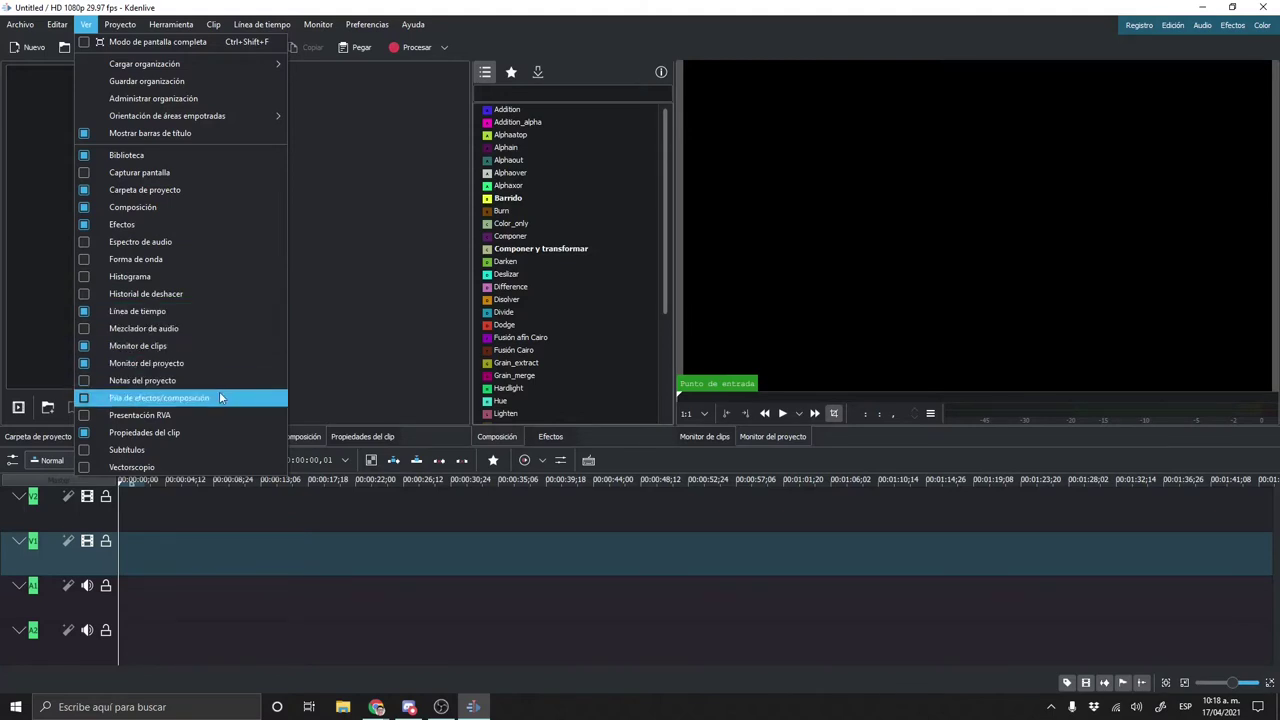
Add the Pila de efectos/composición, Propiedades del clip and Espectro de audio panels
{"action": "left_click", "coordinate": [221, 398]}
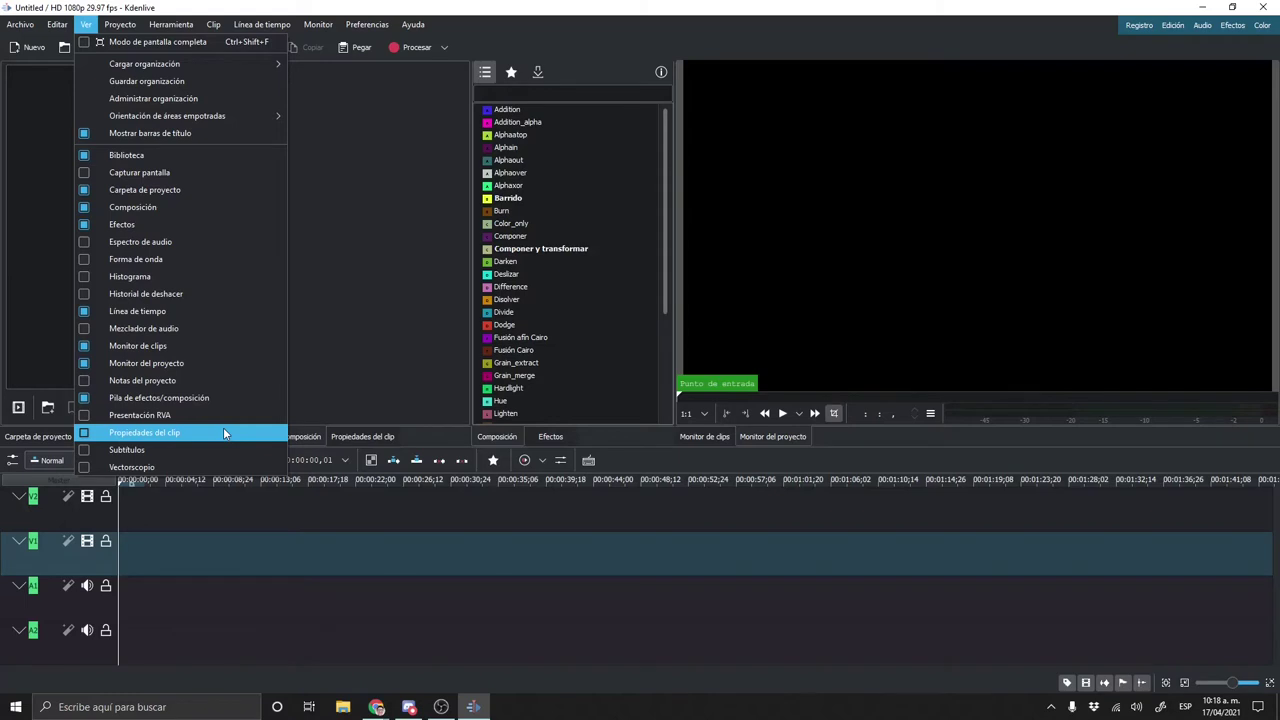
{"action": "left_click", "coordinate": [224, 431]}
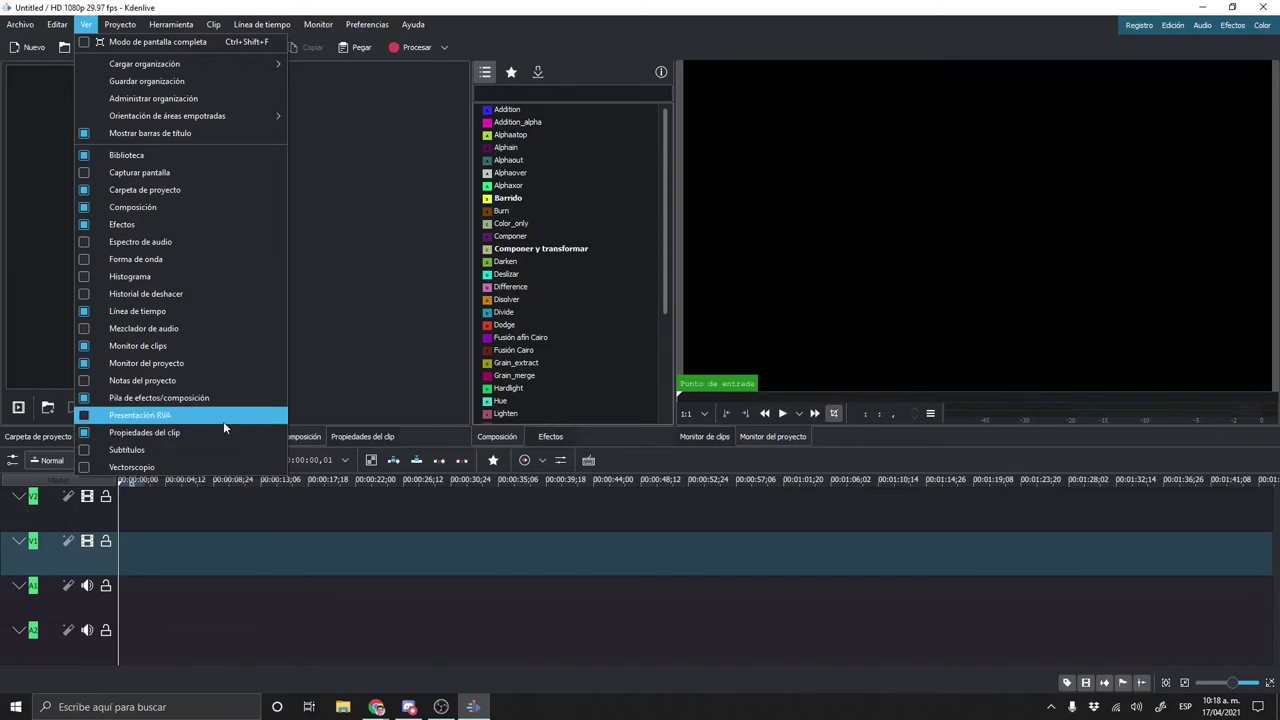
{"action": "left_click", "coordinate": [83, 242]}
Uncheck Espectro de audio in the Ver menu so the audio spectrum panel disappears
{"action": "left_click", "coordinate": [87, 25]}
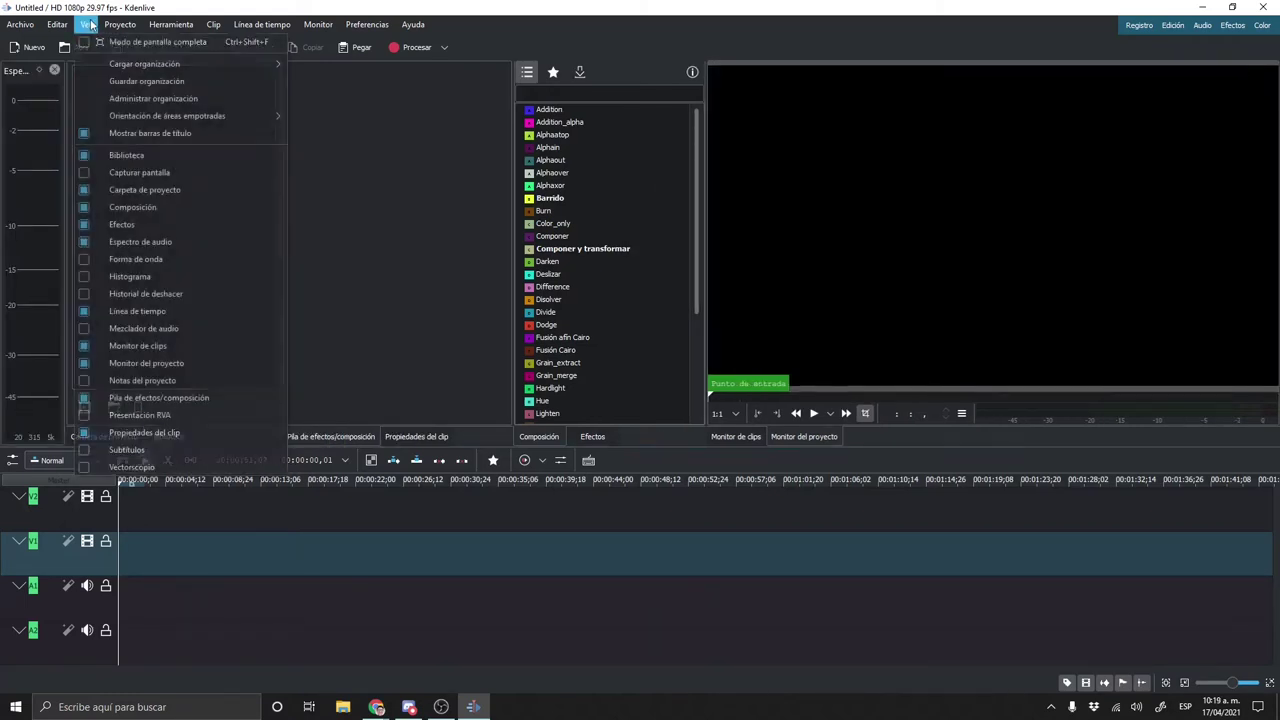
{"action": "left_click", "coordinate": [85, 246]}
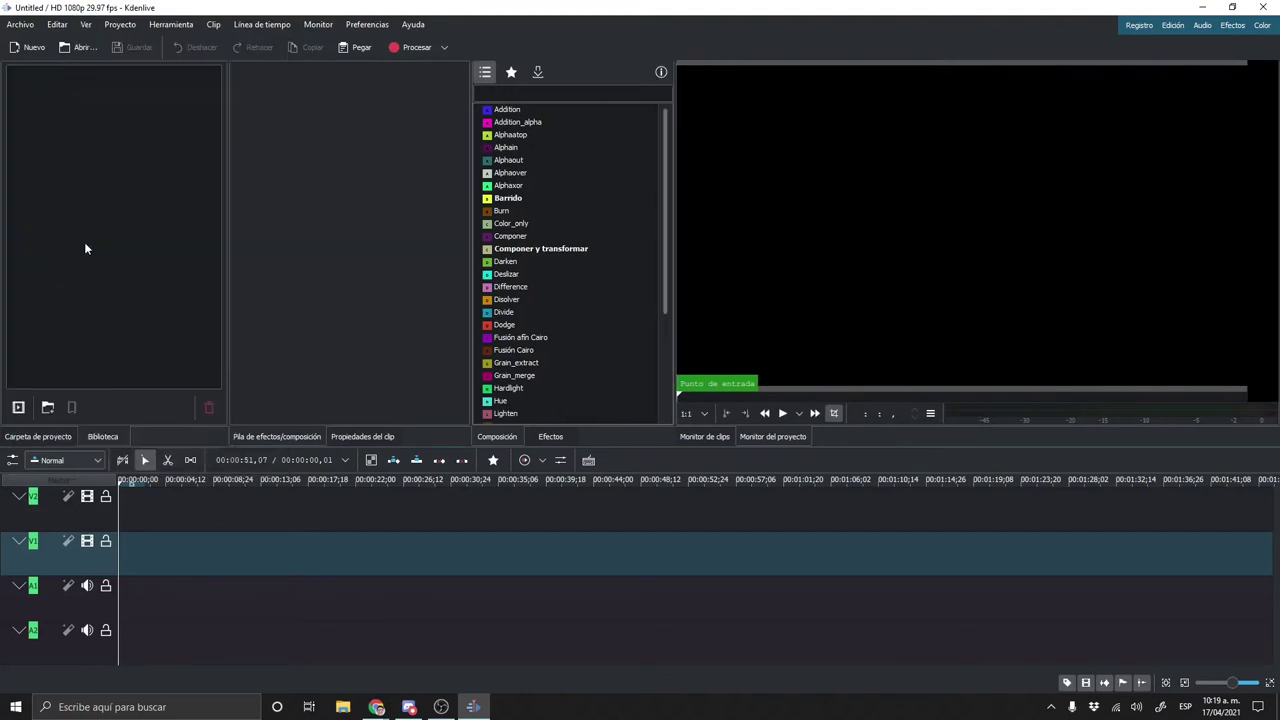
{"action": "left_click", "coordinate": [86, 24]}
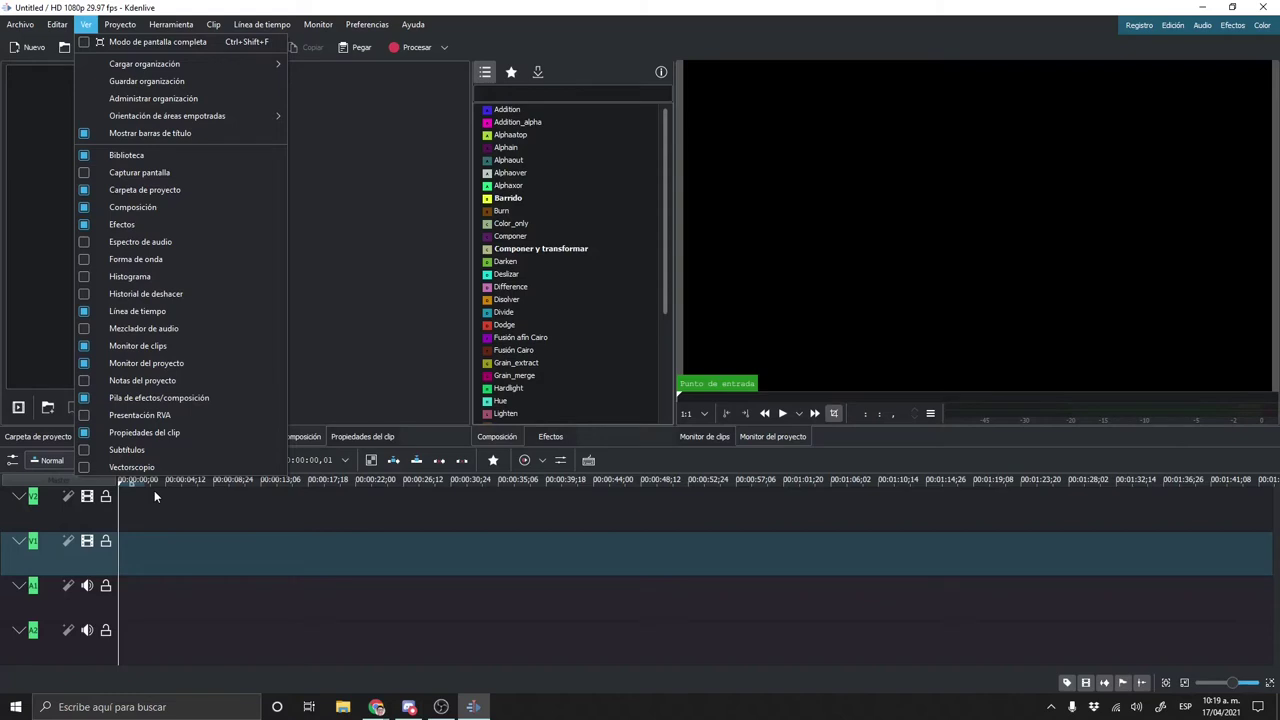
{"action": "left_click", "coordinate": [238, 514]}
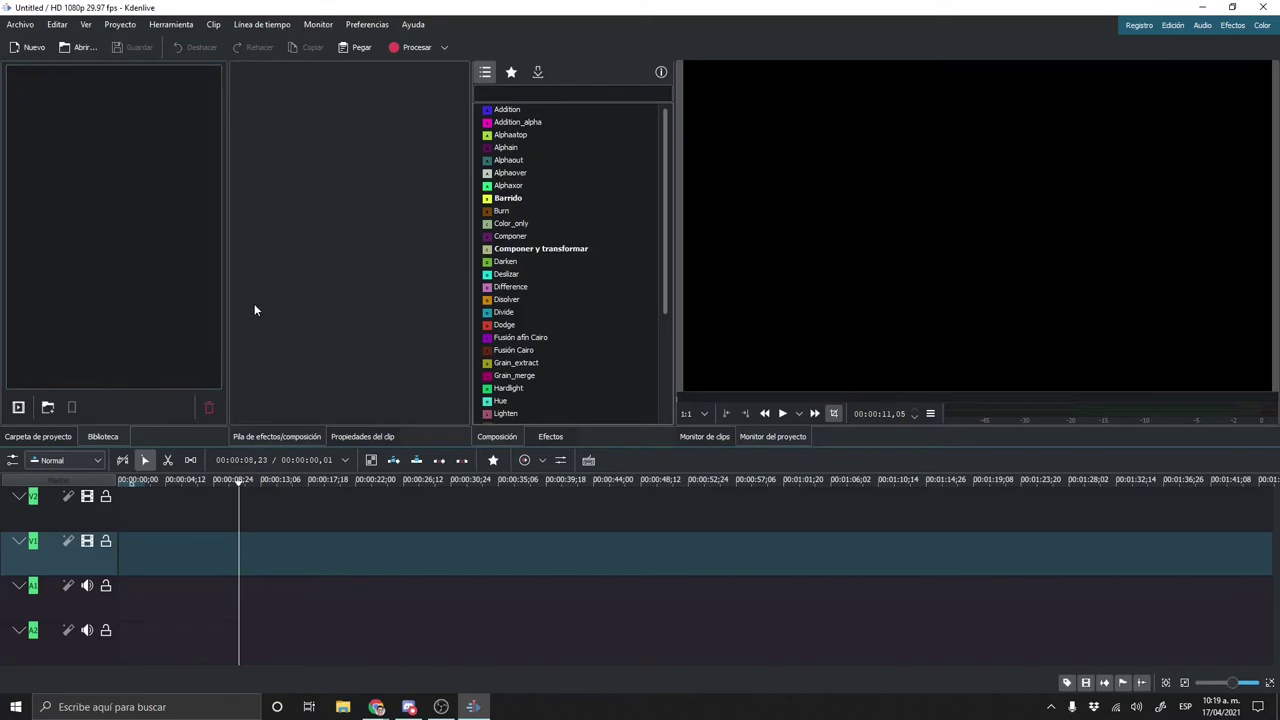
Show Carpeta de proyecto in the left dock and the Efectos category list in the middle
{"action": "left_click", "coordinate": [62, 436]}
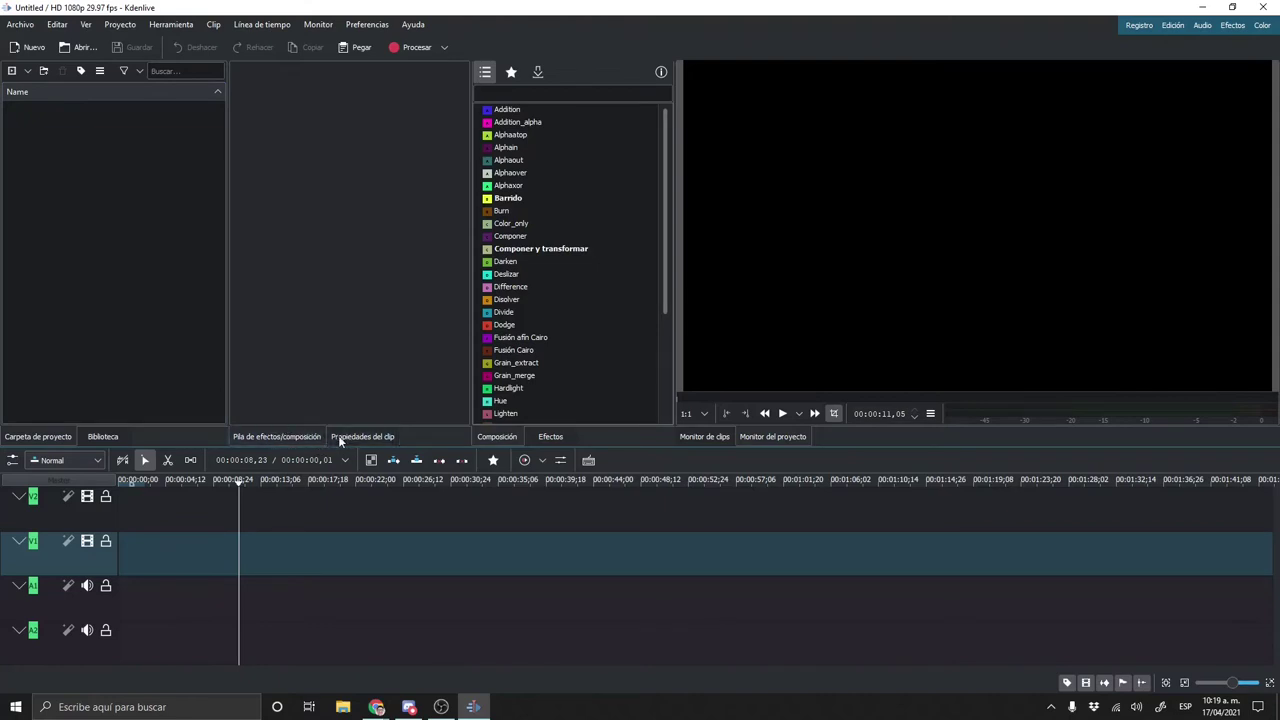
{"action": "left_click", "coordinate": [550, 437]}
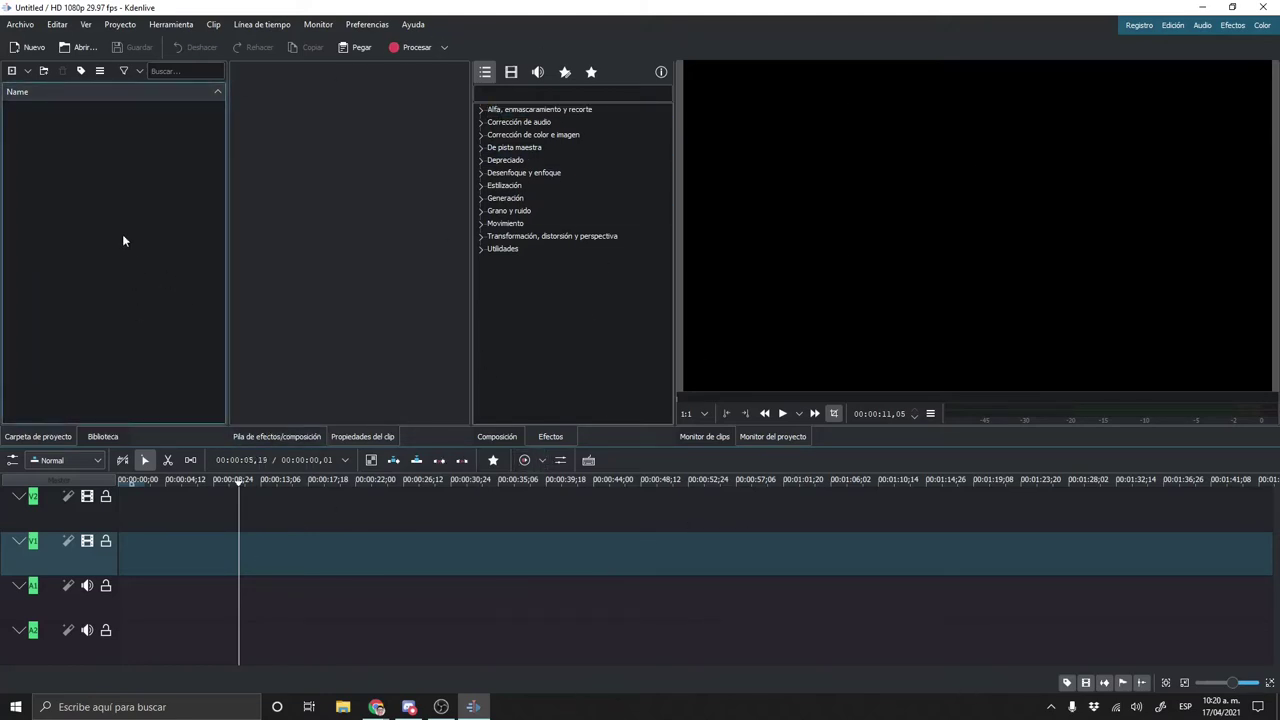
Try the Brisa colour theme, then set Kdenlive to Brisa oscuro under Preferencias > Tema de colores
{"action": "left_click", "coordinate": [370, 25]}
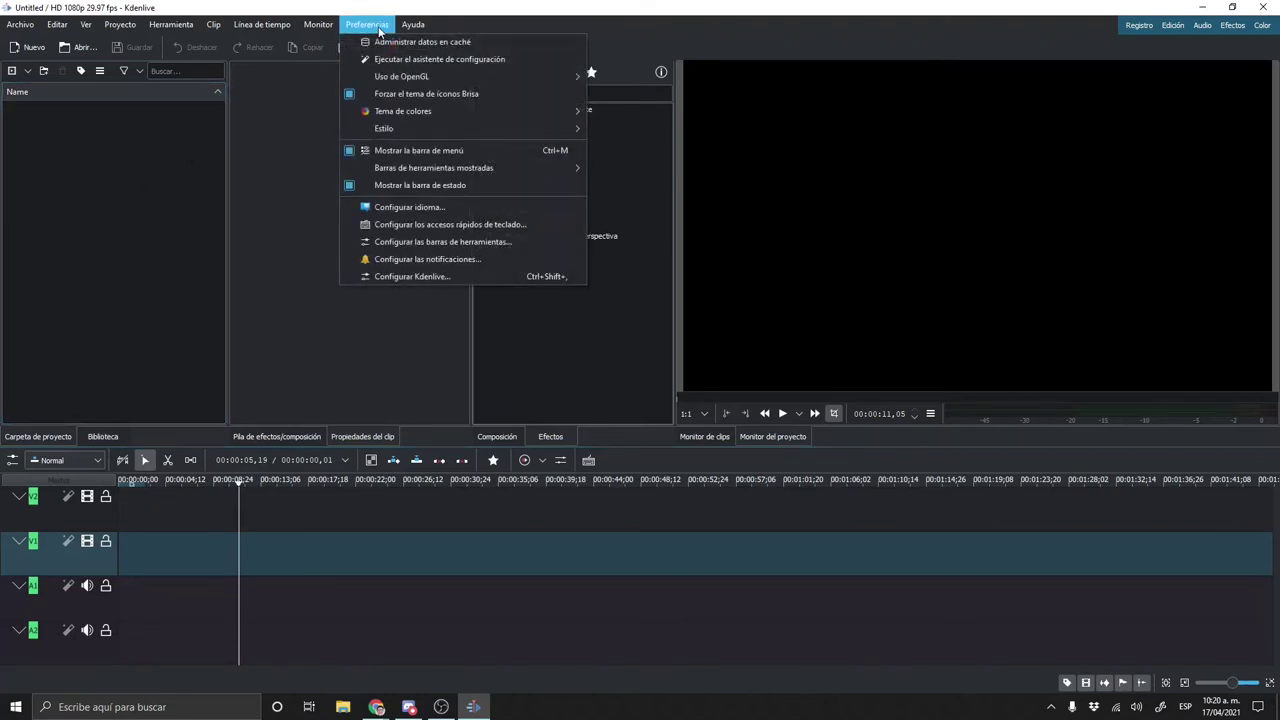
{"action": "mouse_move", "coordinate": [467, 118]}
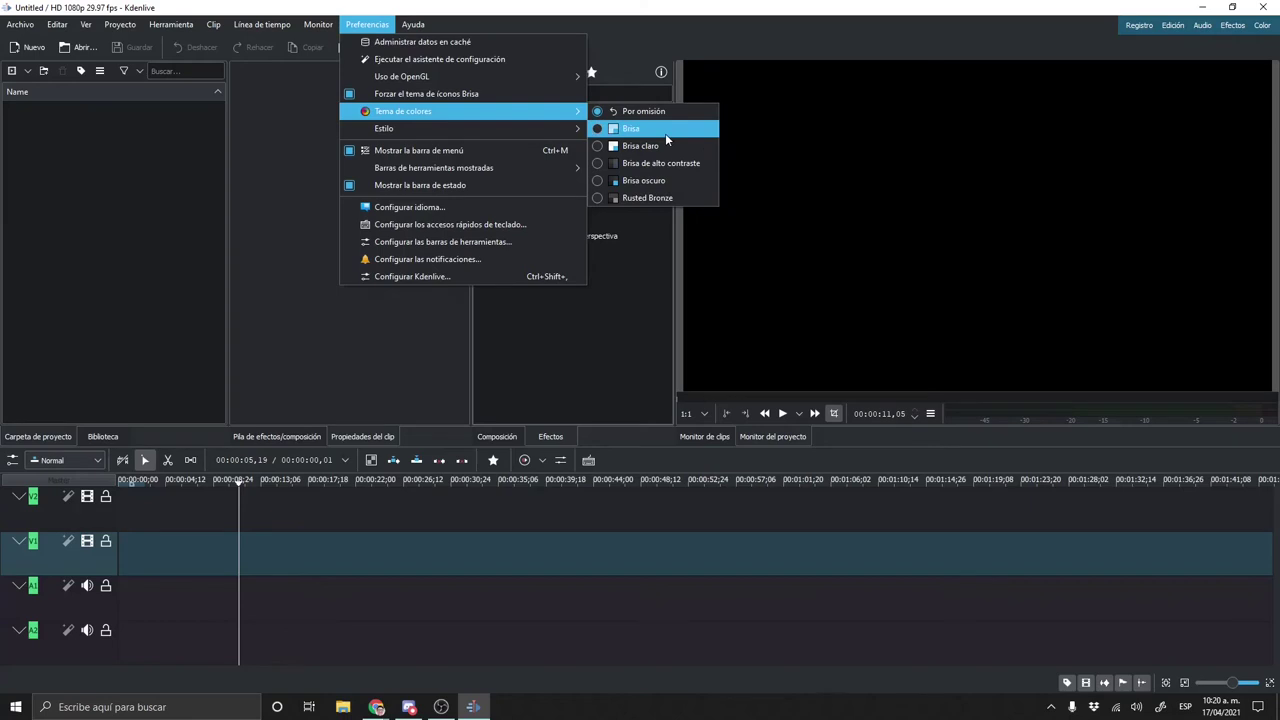
{"action": "left_click", "coordinate": [665, 135]}
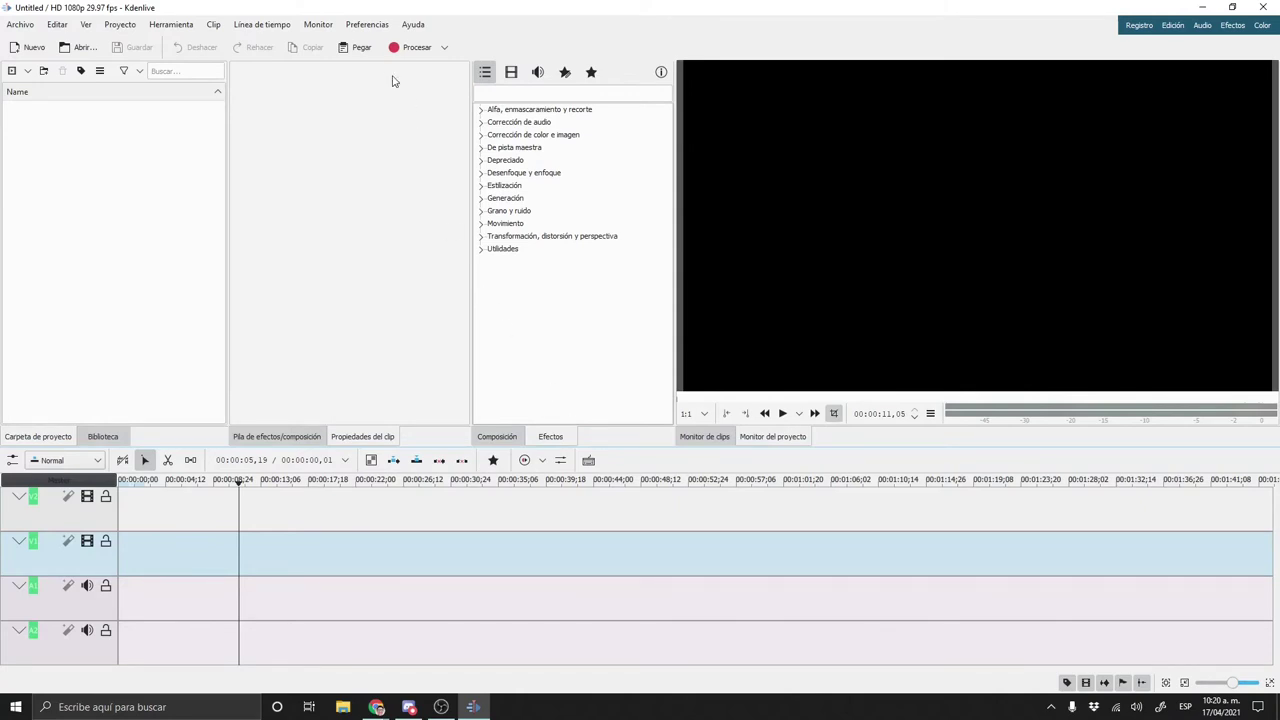
{"action": "left_click", "coordinate": [383, 30]}
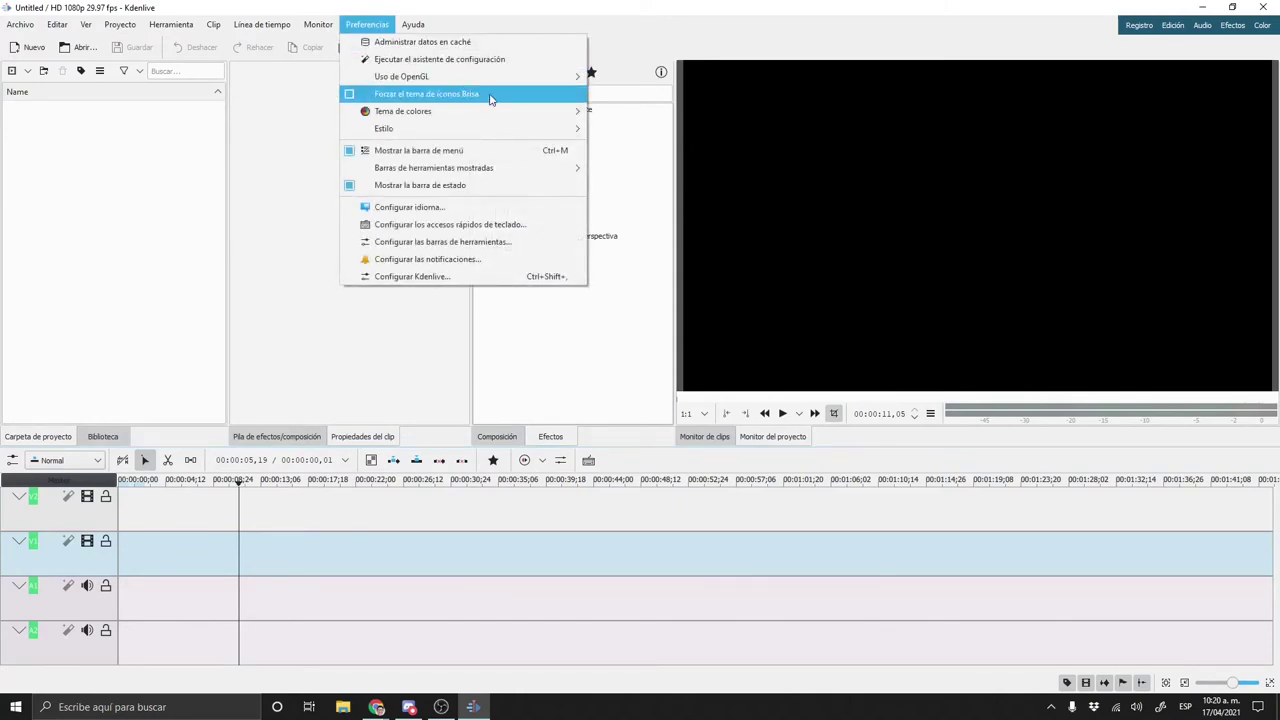
{"action": "mouse_move", "coordinate": [532, 123]}
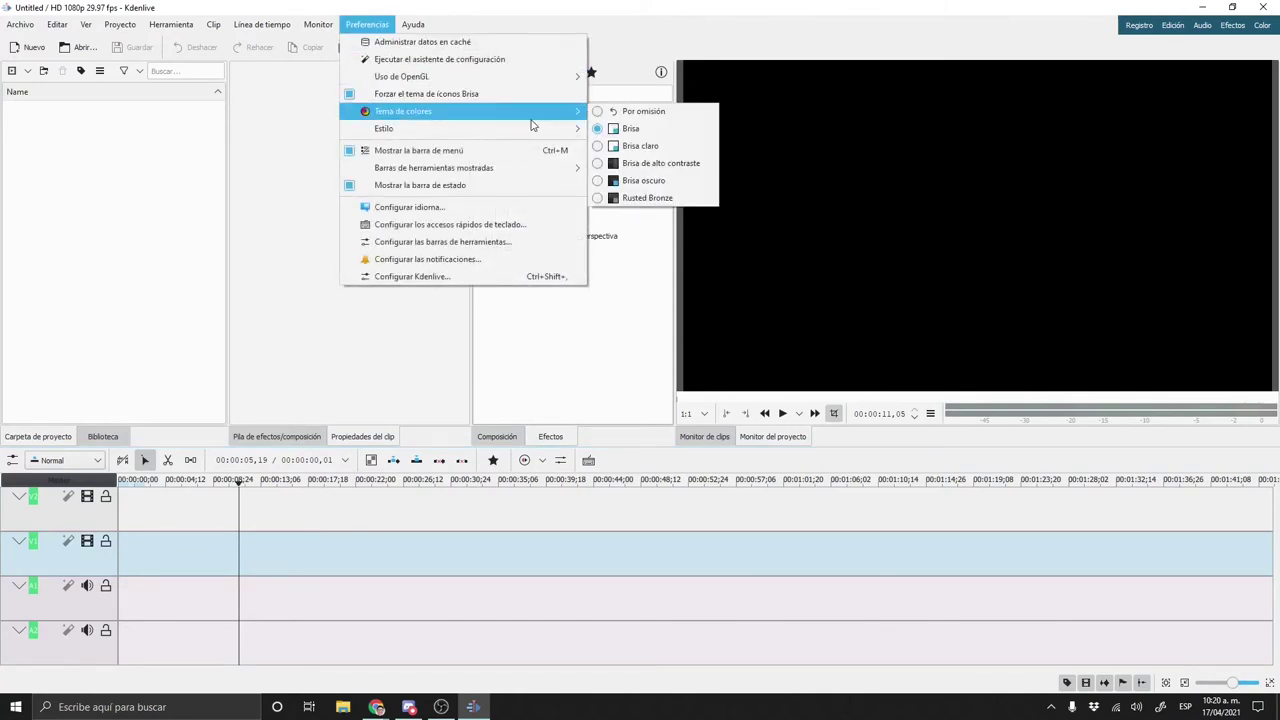
{"action": "left_click", "coordinate": [679, 185]}
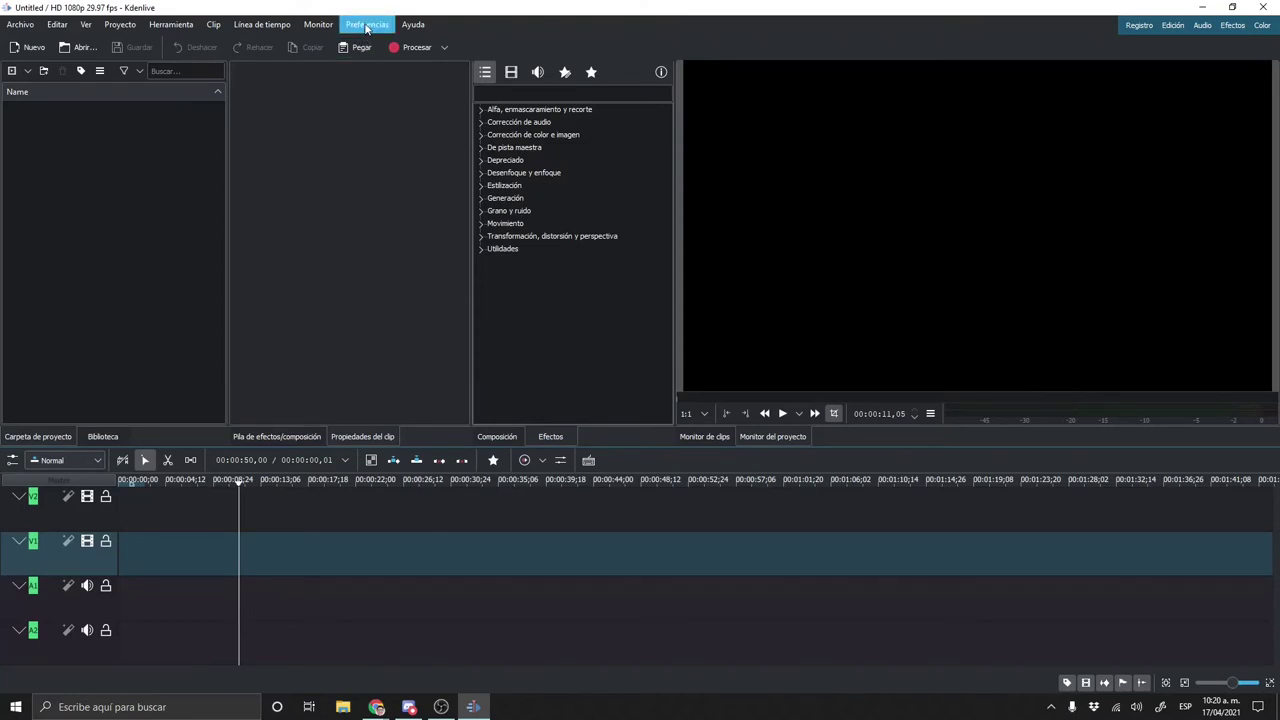
{"action": "left_click", "coordinate": [367, 27]}
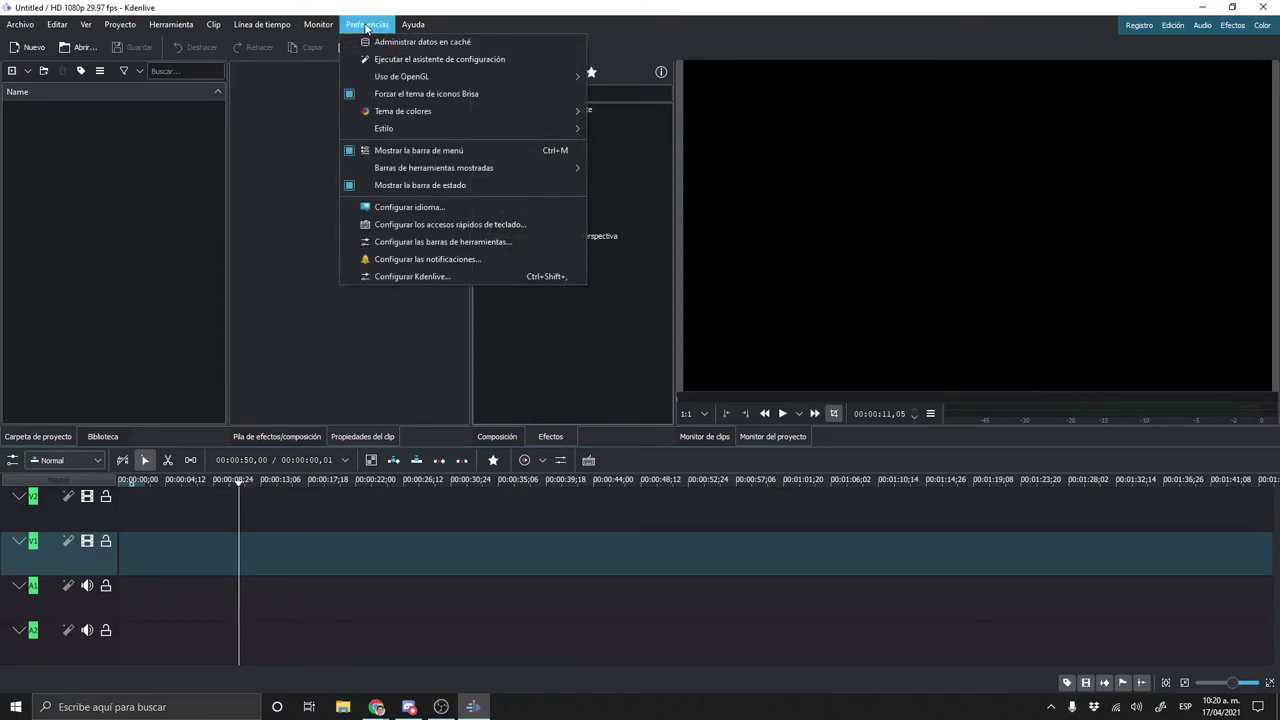
Close Preferencias, then float the Carpeta de proyecto panel and redock it in the left dock
{"action": "left_click", "coordinate": [488, 186]}
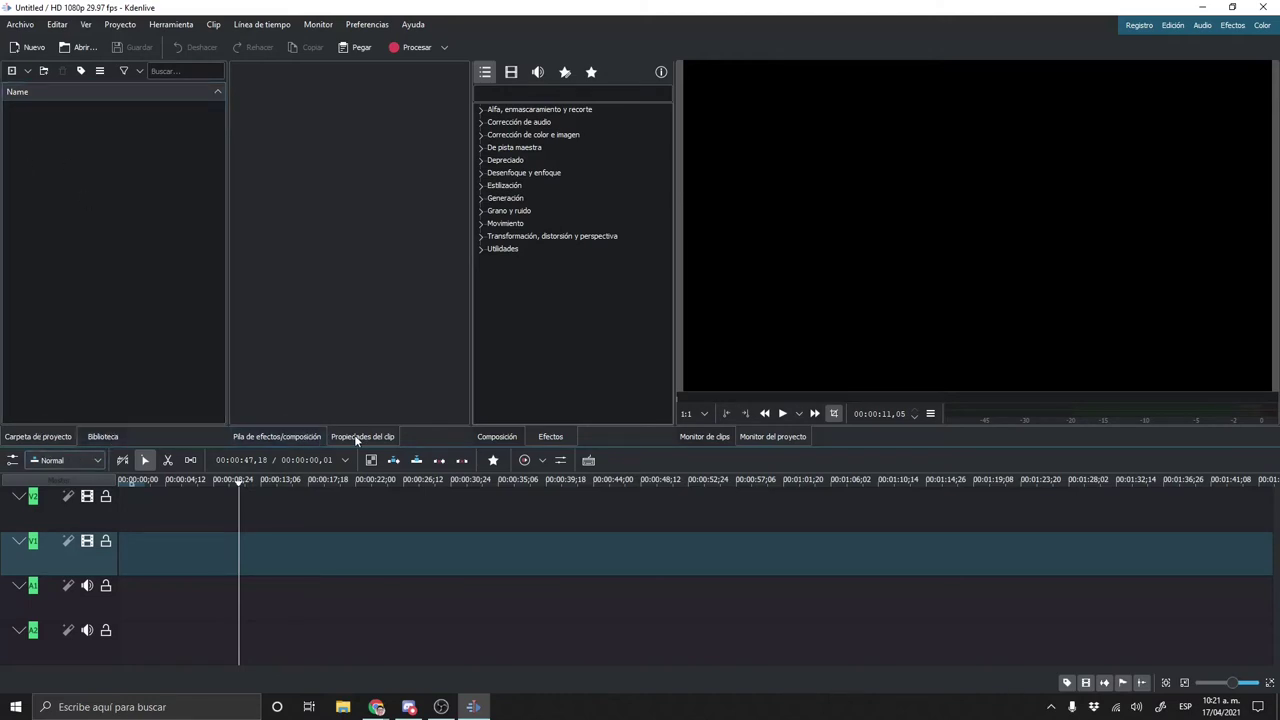
{"action": "mouse_move", "coordinate": [52, 438]}
{"action": "left_mouse_down"}
{"action": "mouse_move", "coordinate": [437, 476]}
{"action": "mouse_move", "coordinate": [789, 121]}
{"action": "mouse_move", "coordinate": [749, 313]}
{"action": "mouse_move", "coordinate": [93, 162]}
{"action": "mouse_move", "coordinate": [111, 138]}
{"action": "left_mouse_up"}
{"action": "left_click", "coordinate": [103, 437]}
{"action": "left_click", "coordinate": [30, 437]}
{"action": "left_click", "coordinate": [105, 437]}
{"action": "left_click", "coordinate": [50, 437]}
{"action": "left_click", "coordinate": [92, 437]}
{"action": "left_click", "coordinate": [40, 437]}
{"action": "left_click", "coordinate": [95, 437]}
{"action": "left_click", "coordinate": [58, 437]}
Switch the left dock to the Biblioteca tab and the viewer to Monitor de clips
{"action": "left_click", "coordinate": [82, 437]}
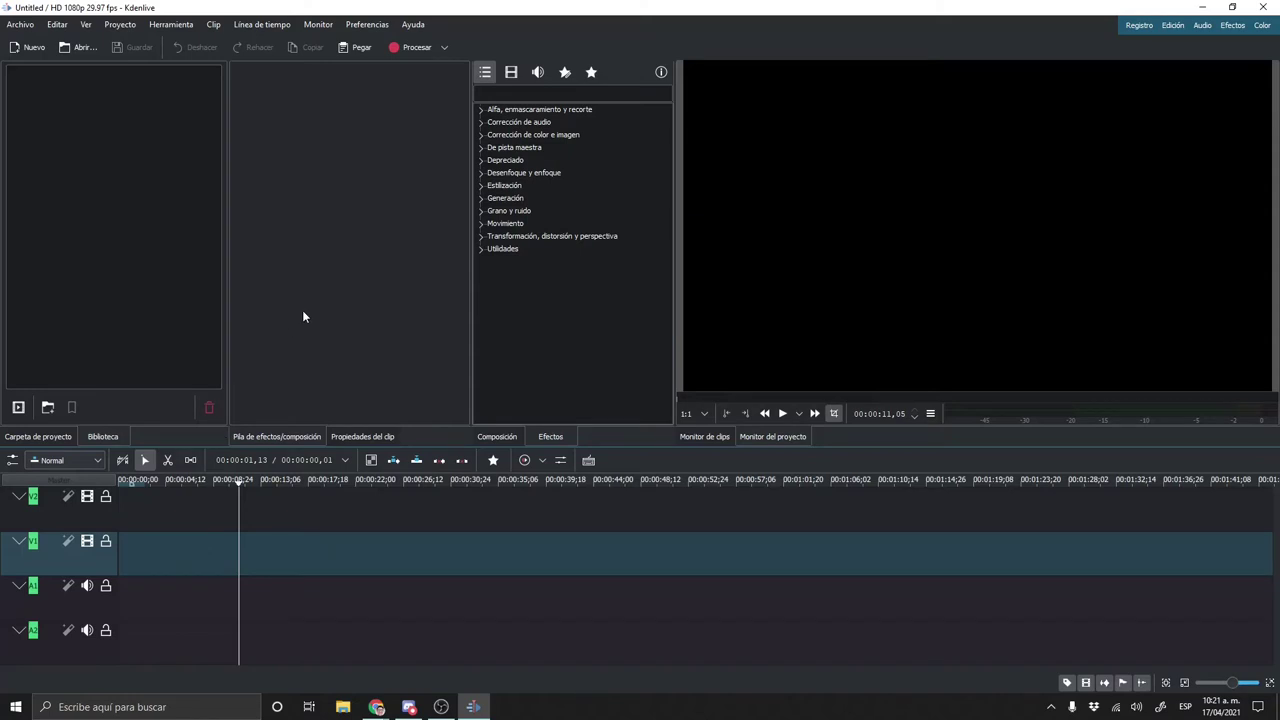
{"action": "left_click", "coordinate": [36, 438]}
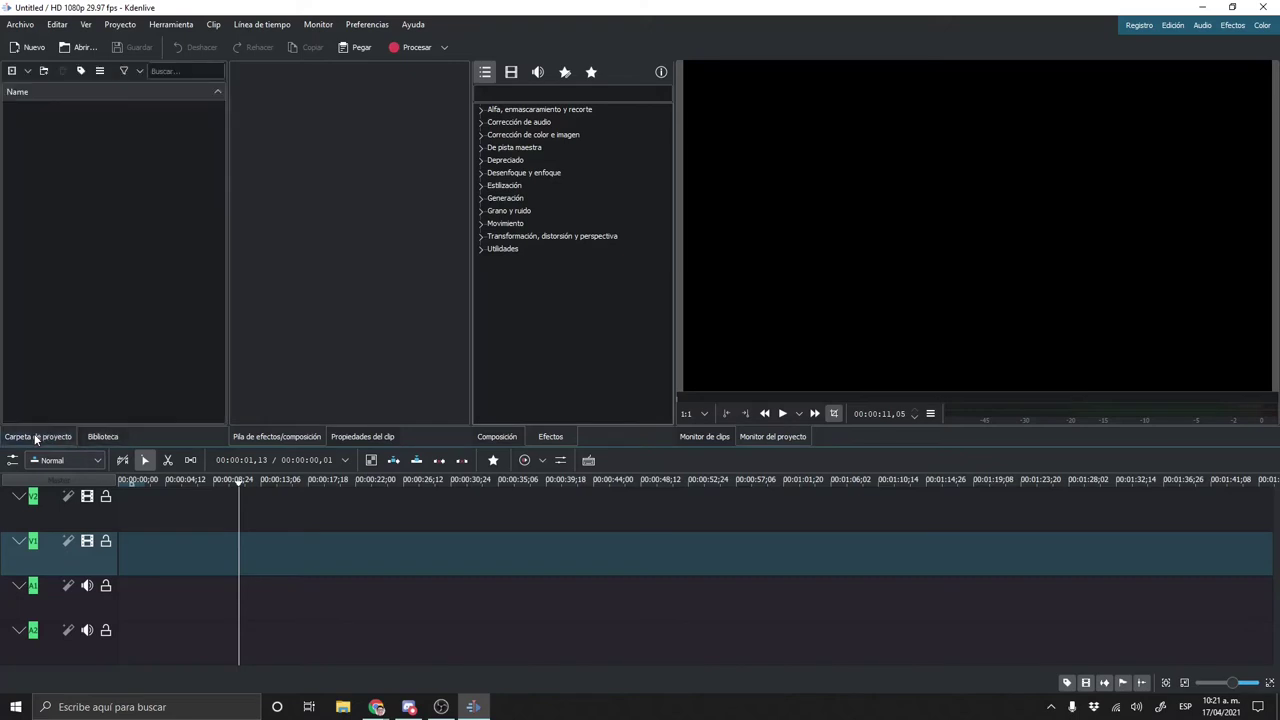
{"action": "left_click", "coordinate": [100, 437]}
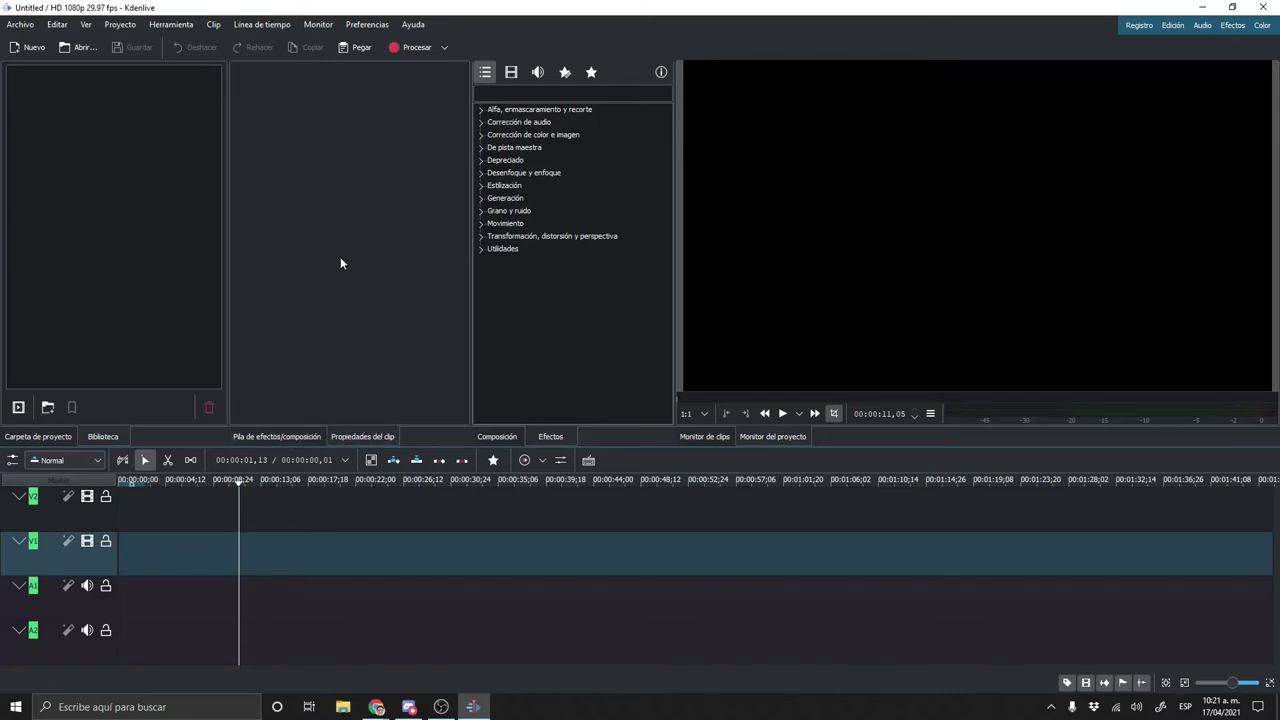
{"action": "left_click", "coordinate": [502, 441]}
{"action": "left_click", "coordinate": [572, 440]}
{"action": "left_click", "coordinate": [698, 439]}
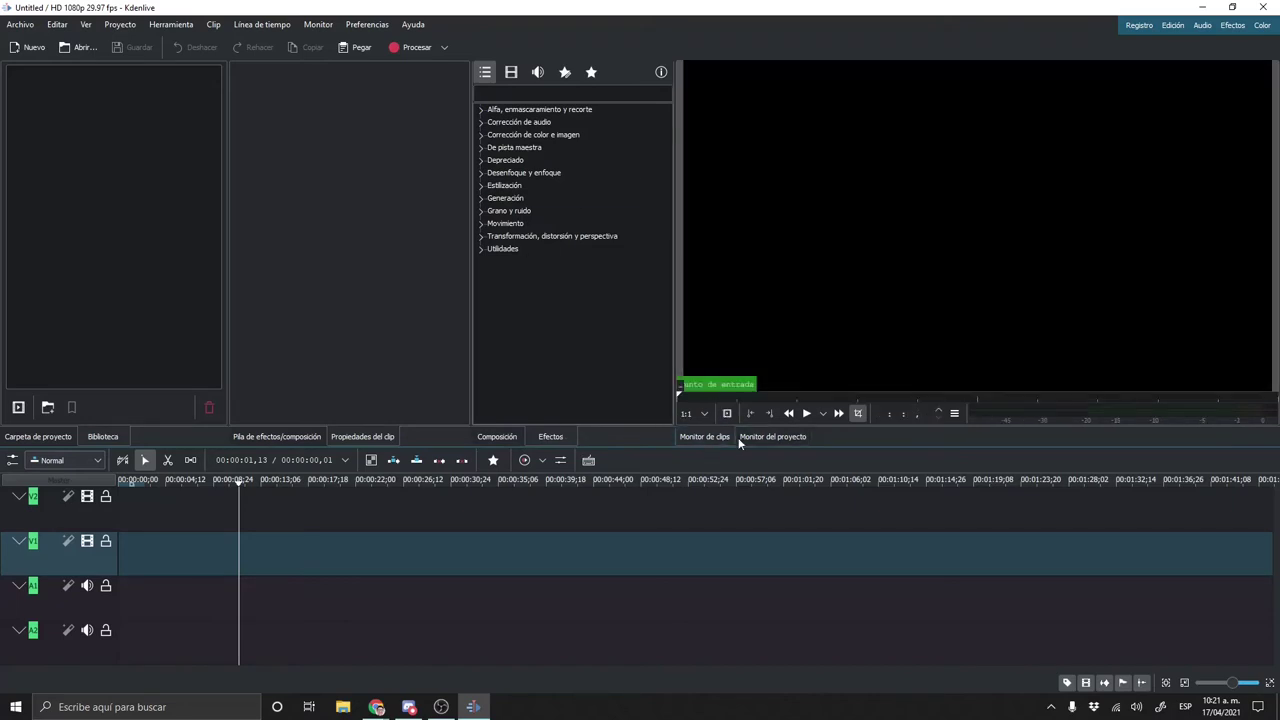
{"action": "left_click", "coordinate": [764, 439]}
{"action": "left_click", "coordinate": [705, 439]}
Drag the panel splitters to widen the left dock and effects list, narrowing the monitor
{"action": "mouse_move", "coordinate": [228, 169]}
{"action": "left_mouse_down"}
{"action": "mouse_move", "coordinate": [355, 169]}
{"action": "mouse_move", "coordinate": [124, 165]}
{"action": "mouse_move", "coordinate": [318, 165]}
{"action": "mouse_move", "coordinate": [126, 164]}
{"action": "mouse_move", "coordinate": [253, 167]}
{"action": "left_mouse_up"}
{"action": "left_click", "coordinate": [512, 187]}
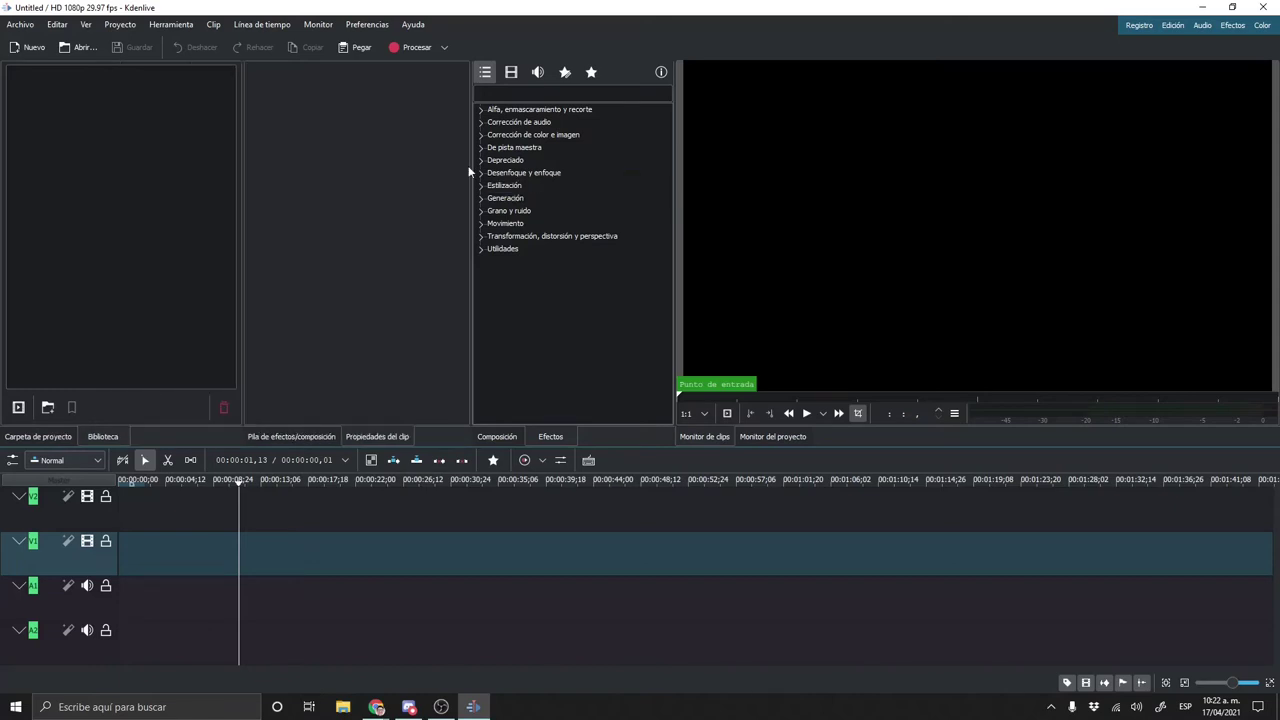
{"action": "mouse_move", "coordinate": [468, 165]}
{"action": "left_mouse_down"}
{"action": "mouse_move", "coordinate": [380, 167]}
{"action": "mouse_move", "coordinate": [462, 169]}
{"action": "mouse_move", "coordinate": [429, 173]}
{"action": "left_mouse_up"}
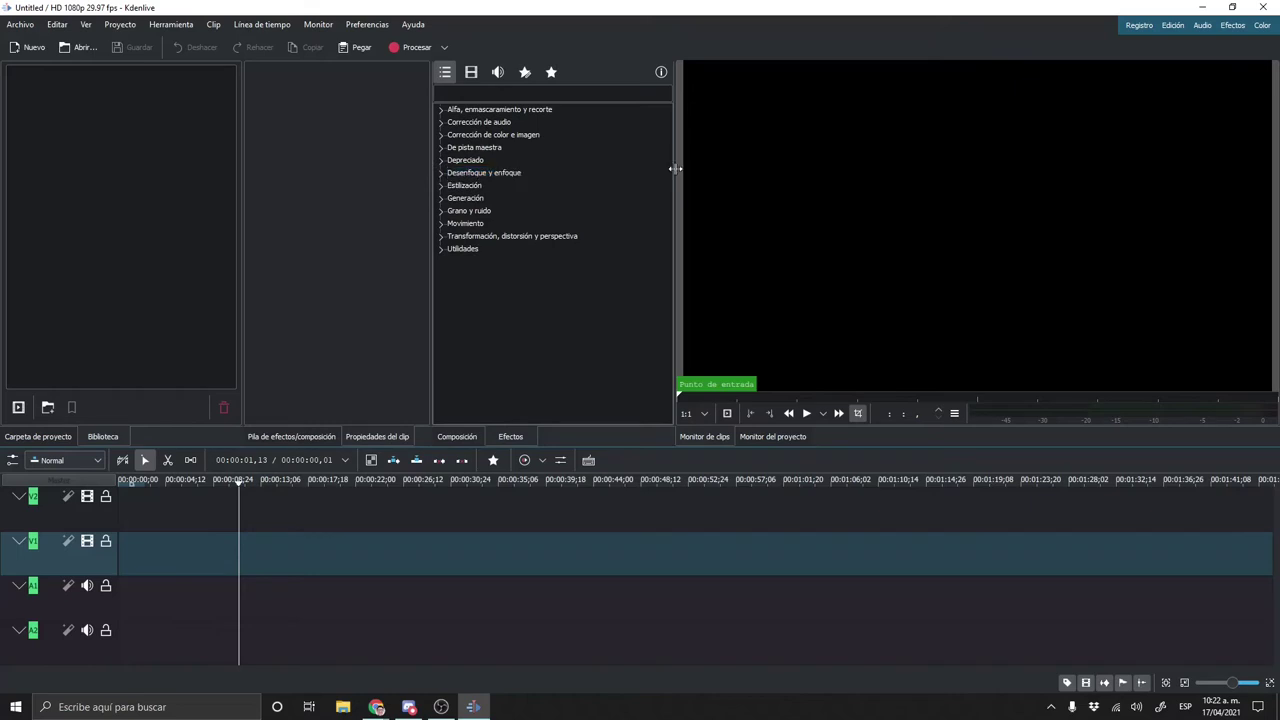
{"action": "left_click_drag", "start_coordinate": [676, 169], "coordinate": [685, 167]}
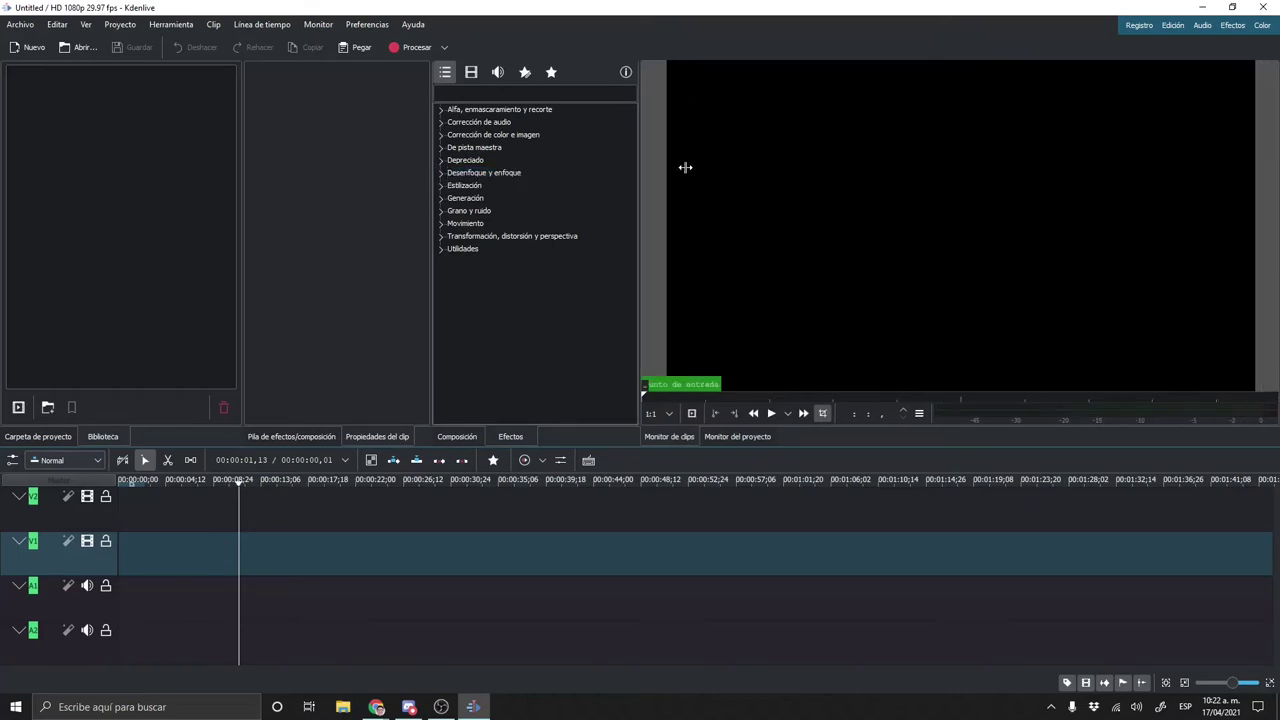
{"action": "mouse_move", "coordinate": [685, 167]}
{"action": "left_mouse_down"}
{"action": "mouse_move", "coordinate": [709, 179]}
{"action": "mouse_move", "coordinate": [688, 179]}
{"action": "left_mouse_up"}
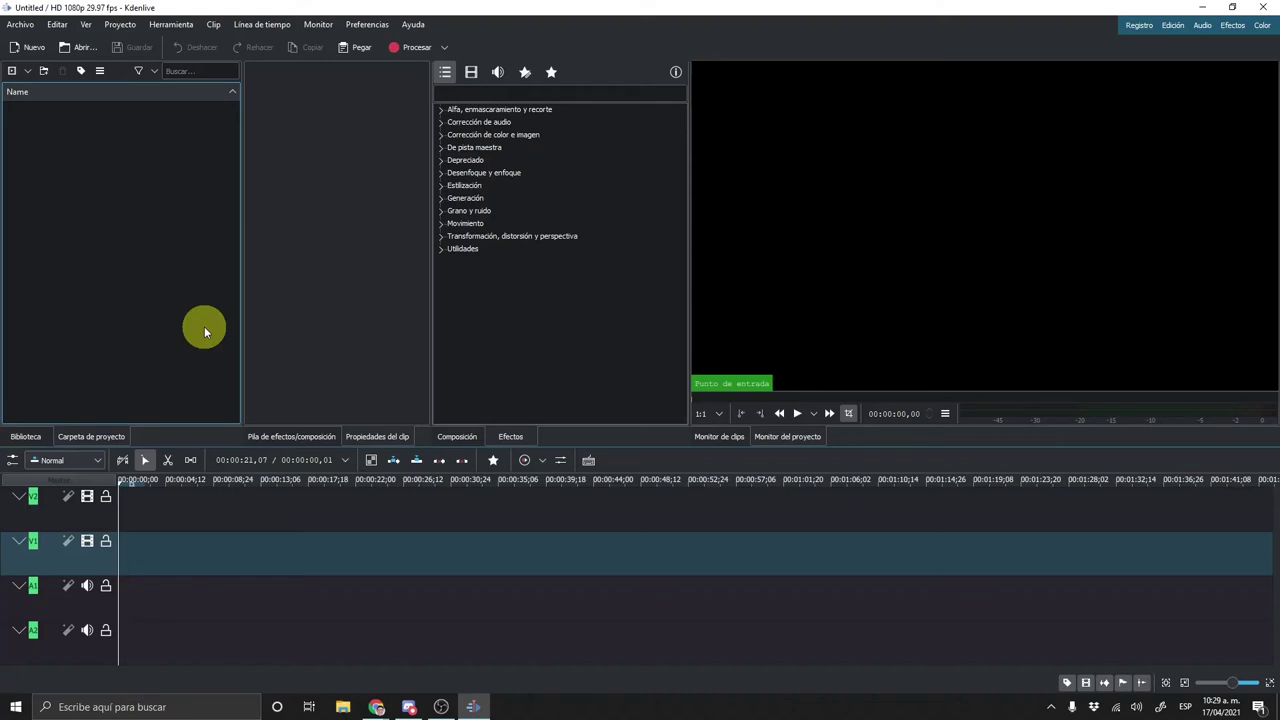
{"action": "left_click", "coordinate": [409, 707]}
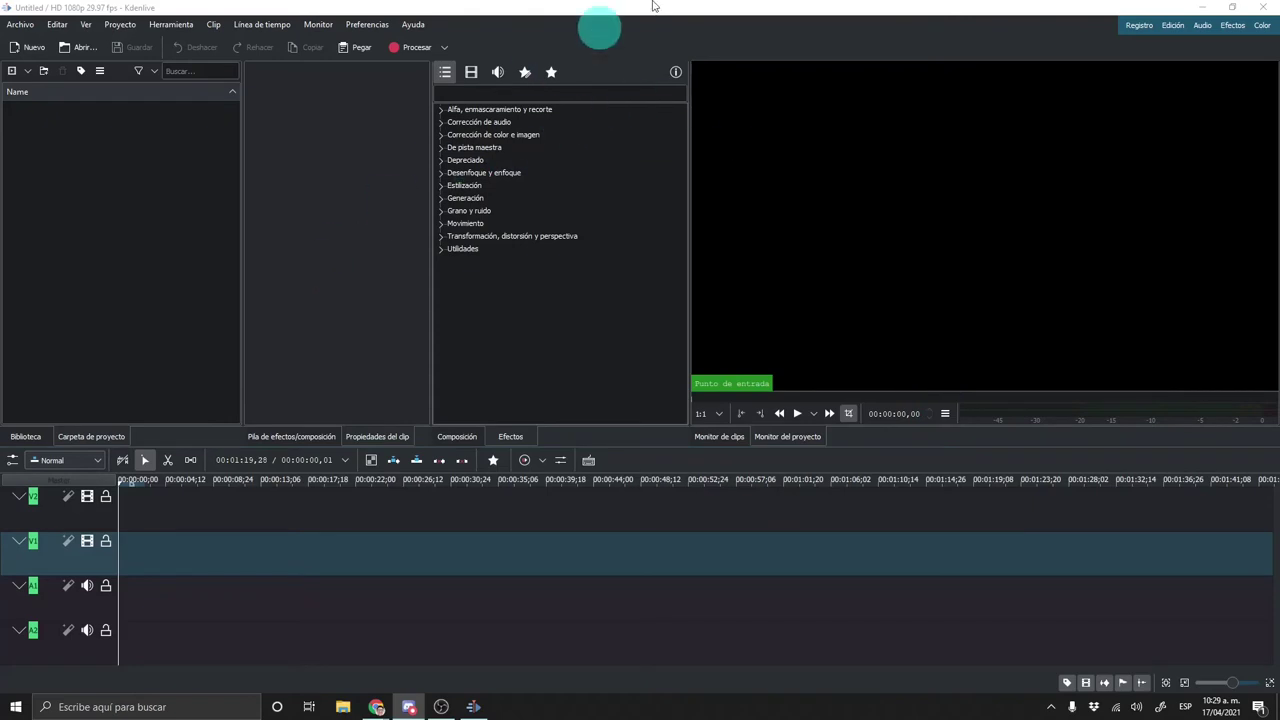
{"action": "right_click", "coordinate": [600, 38]}
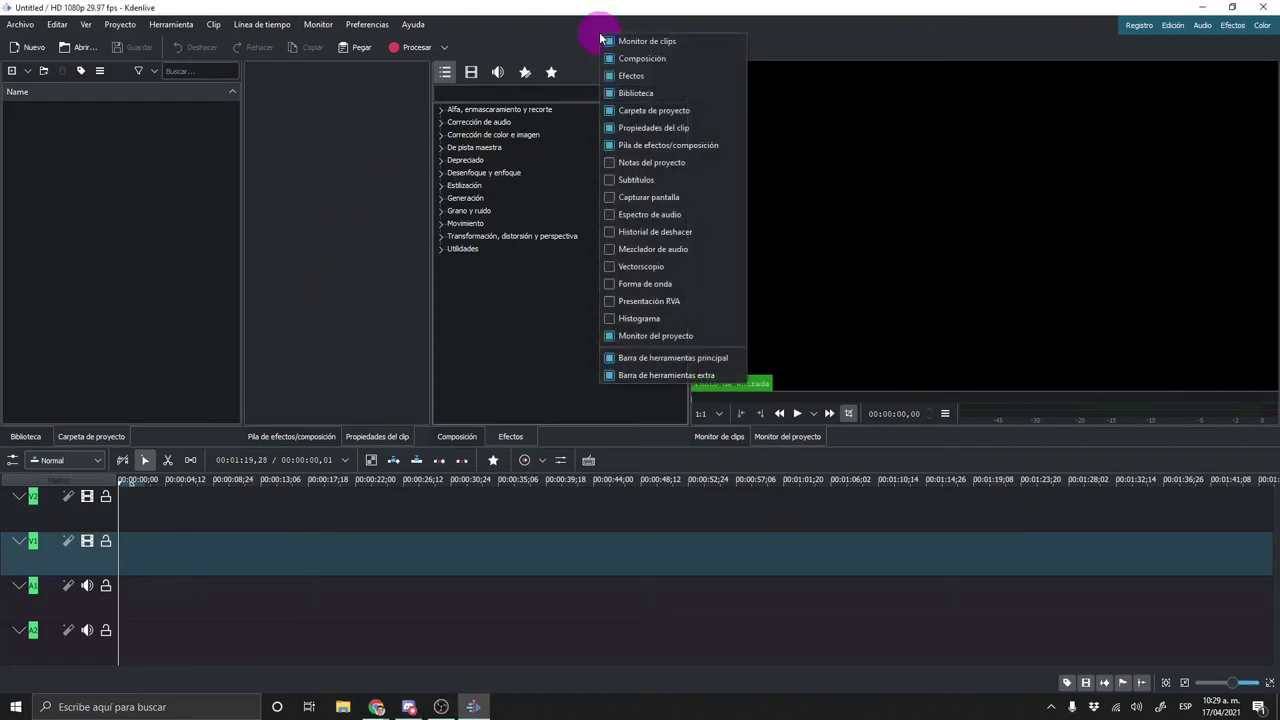
{"action": "left_click", "coordinate": [380, 288]}
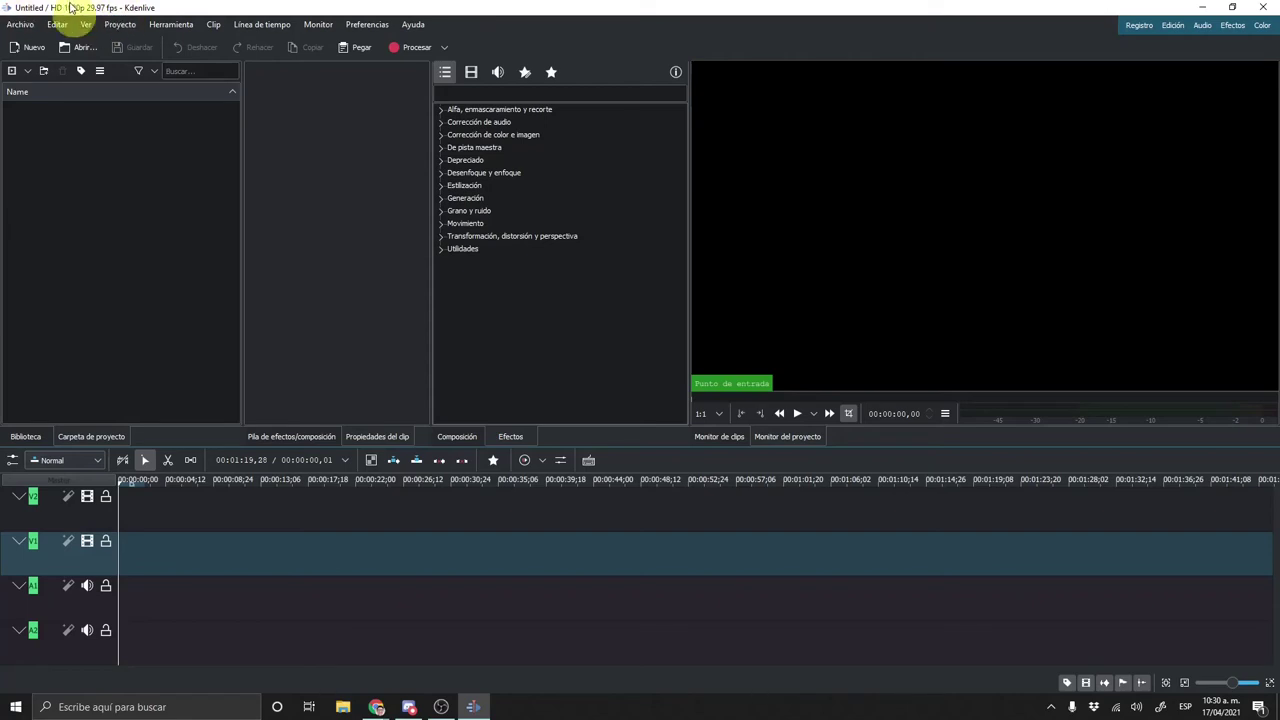
Open Preferencias del proyecto and browse the 4K UHD and 4K DCI profile groups
{"action": "left_click", "coordinate": [121, 26]}
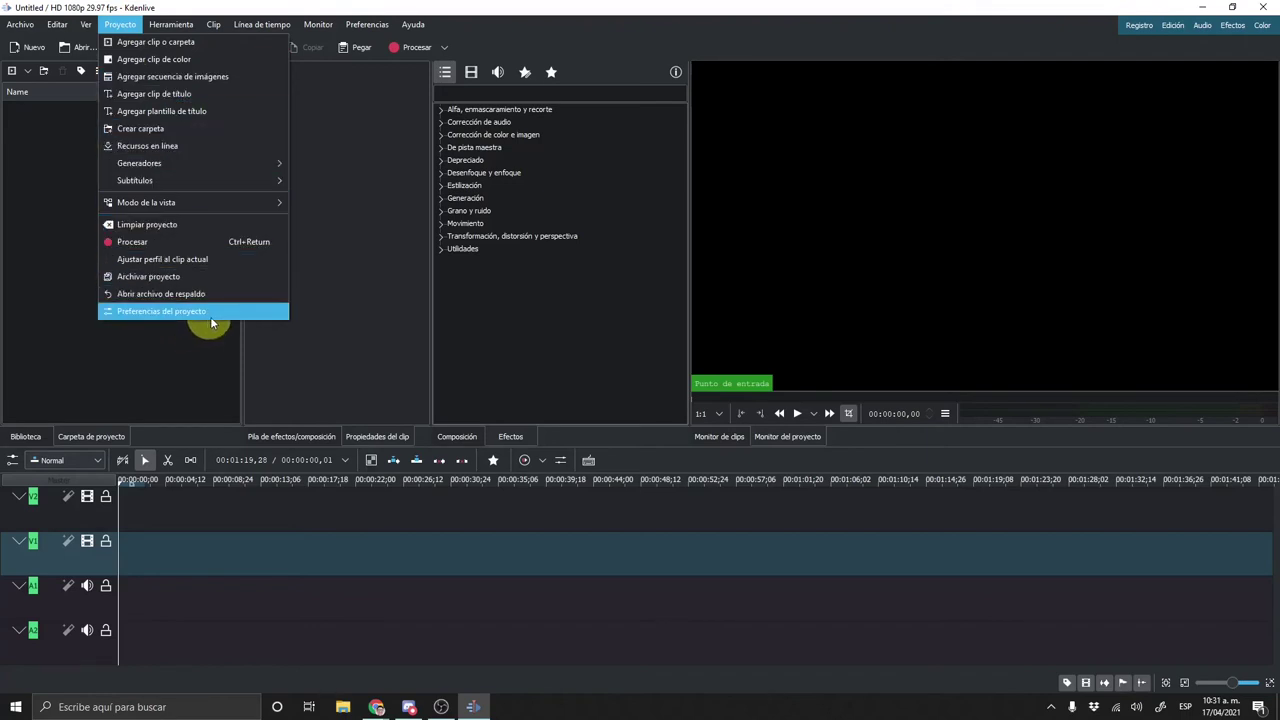
{"action": "left_click", "coordinate": [250, 317]}
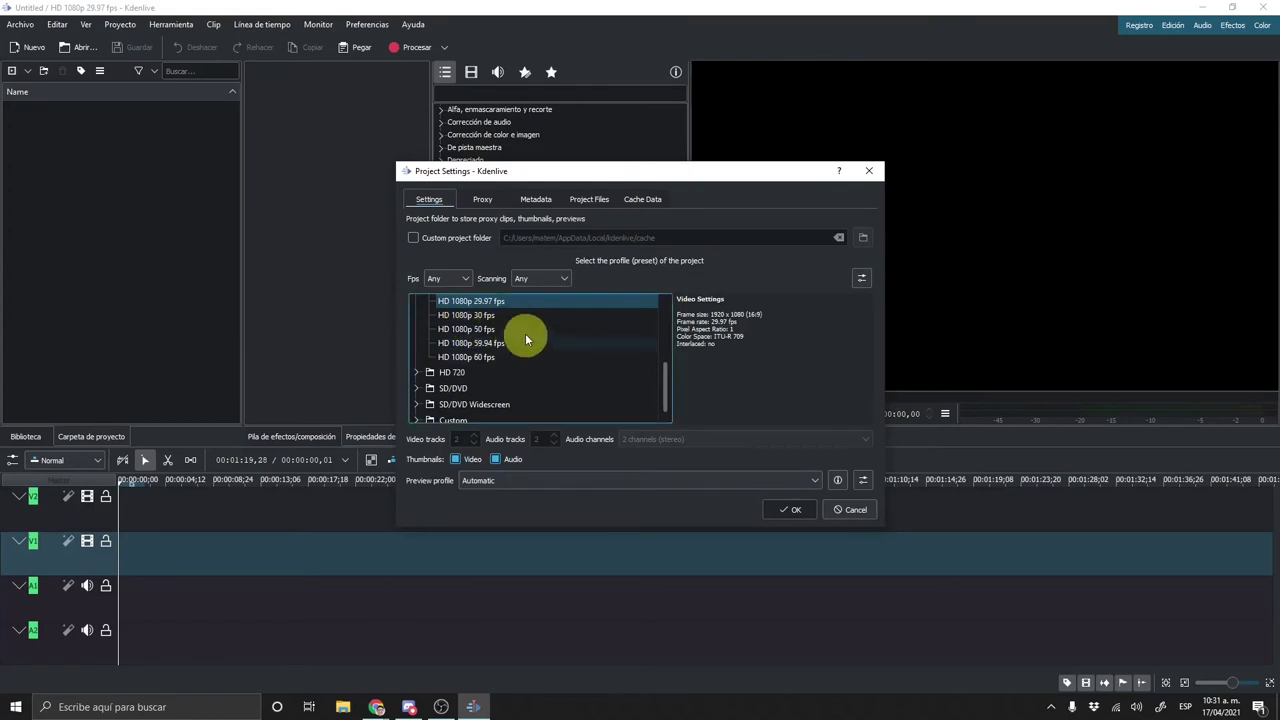
{"action": "left_click_drag", "start_coordinate": [636, 176], "coordinate": [620, 174]}
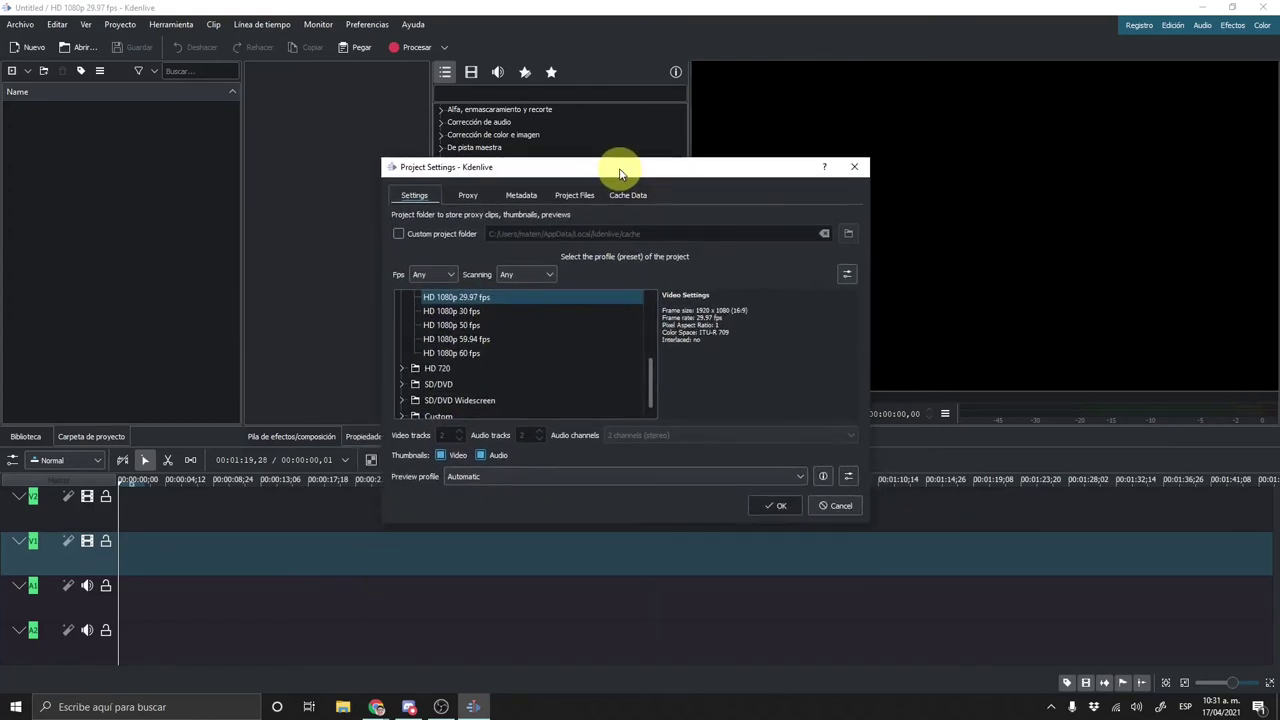
{"action": "scroll", "coordinate": [541, 379], "scroll_direction": "up", "scroll_amount": 1}
{"action": "scroll", "coordinate": [541, 379], "scroll_direction": "up", "scroll_amount": 2}
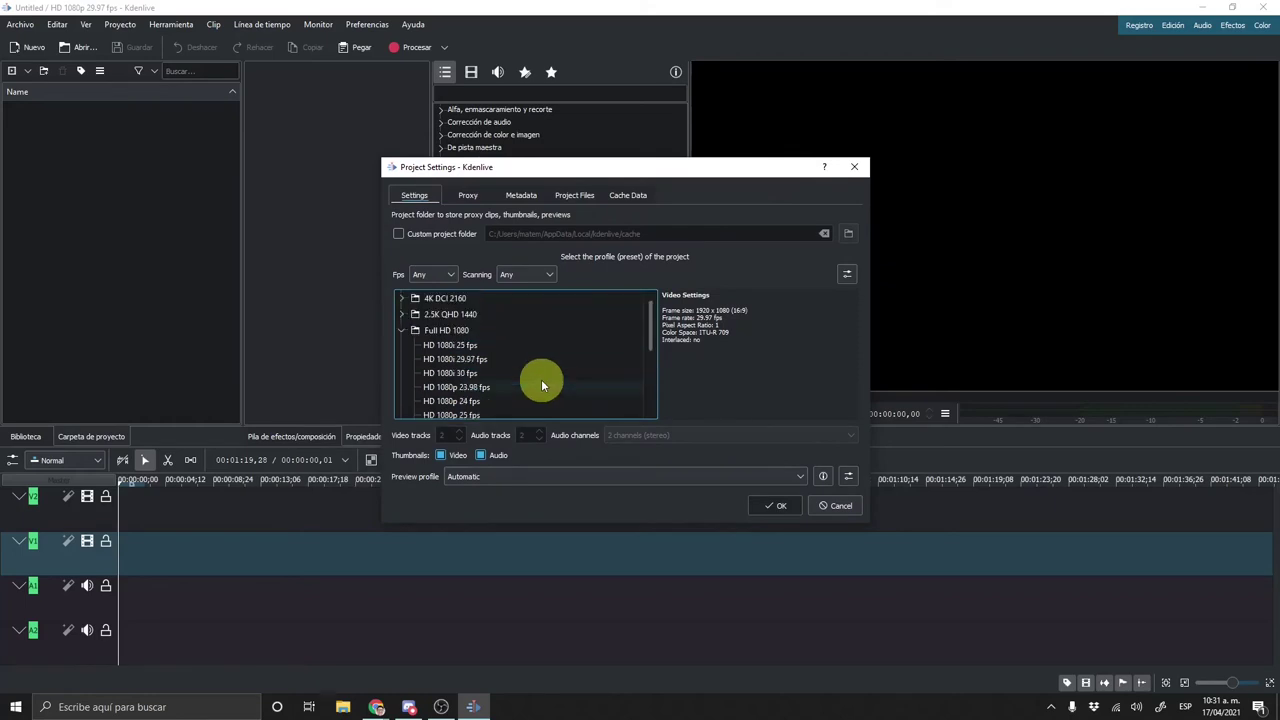
{"action": "scroll", "coordinate": [541, 379], "scroll_direction": "up", "scroll_amount": 1}
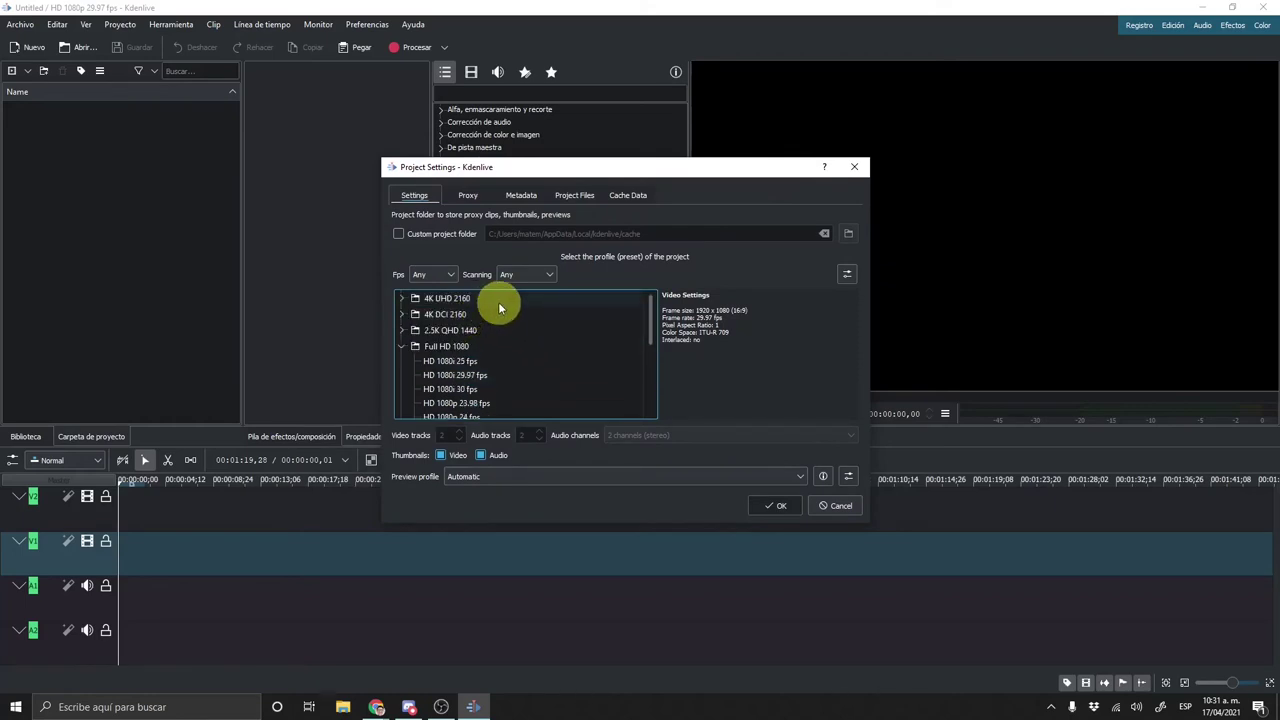
{"action": "double_click", "coordinate": [421, 300]}
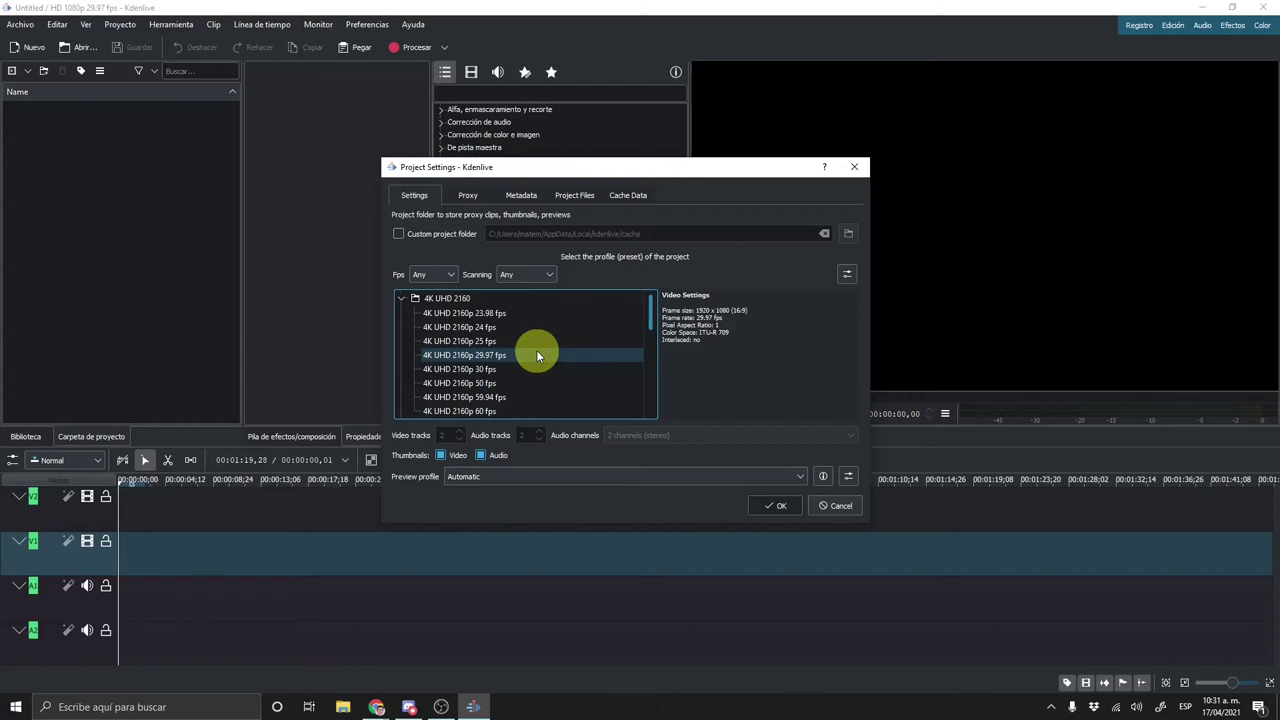
{"action": "left_click", "coordinate": [403, 299]}
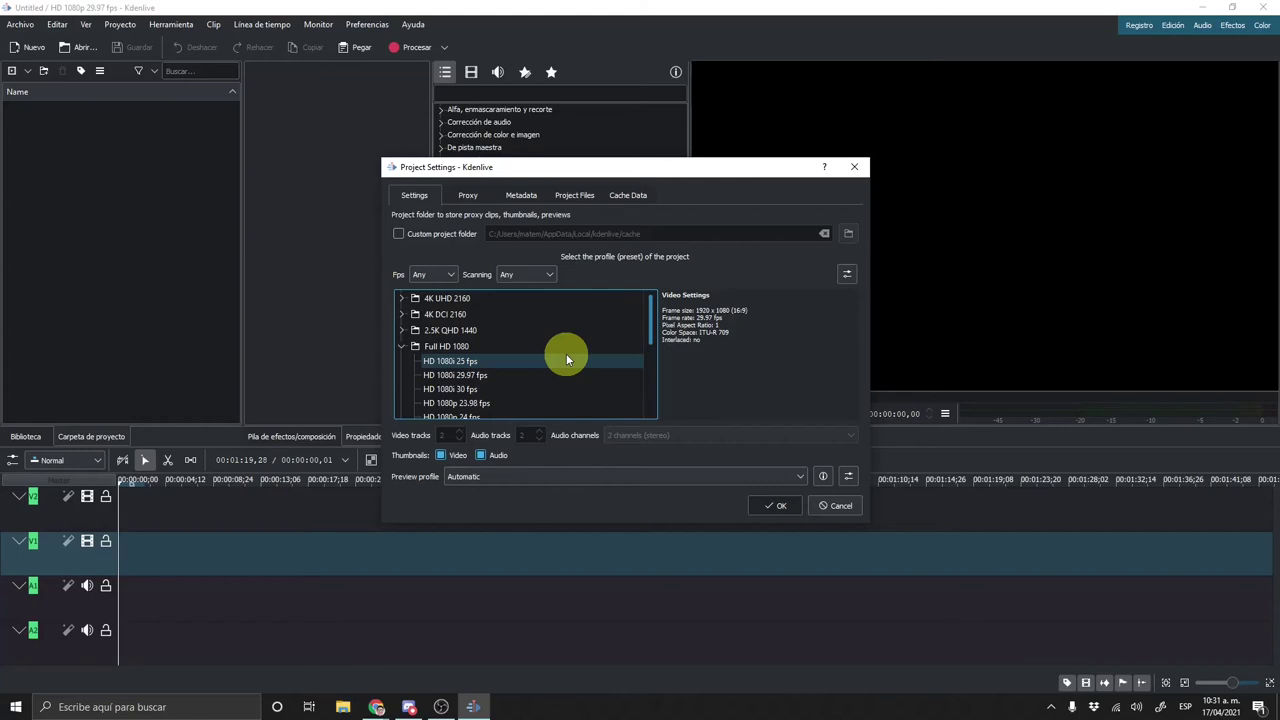
{"action": "left_click", "coordinate": [403, 300]}
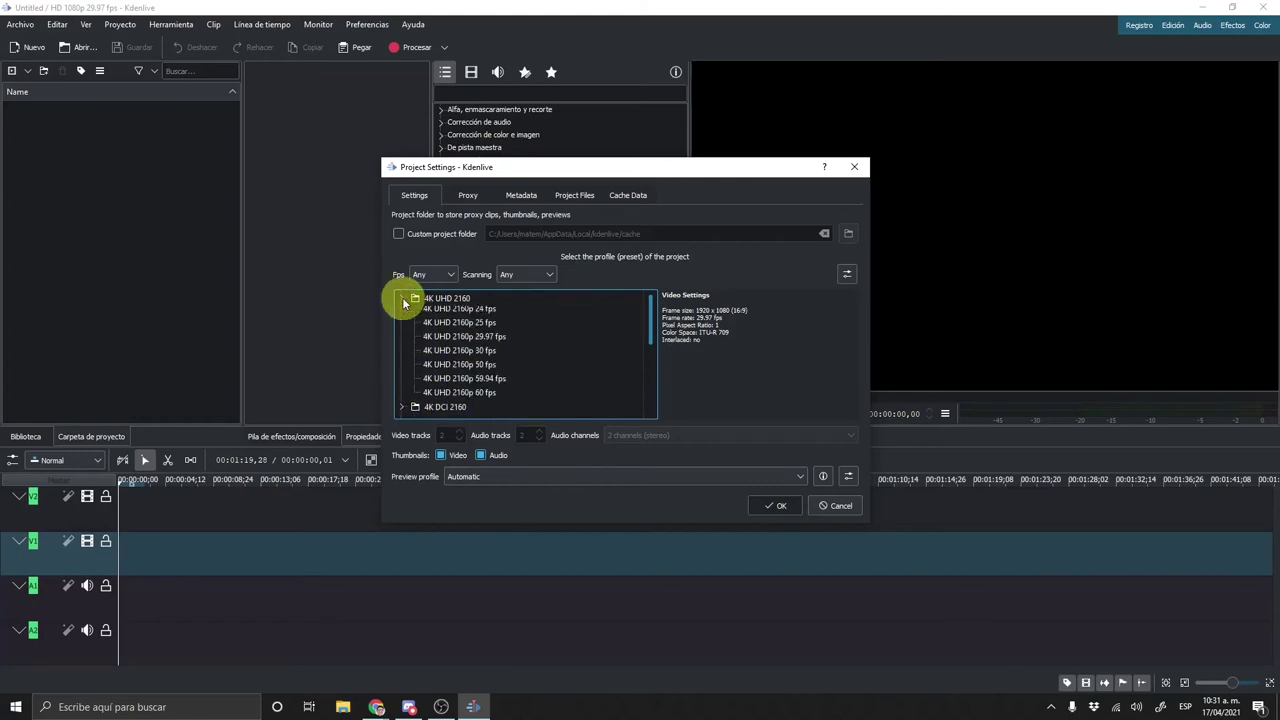
{"action": "left_click", "coordinate": [403, 299]}
{"action": "left_click", "coordinate": [404, 314]}
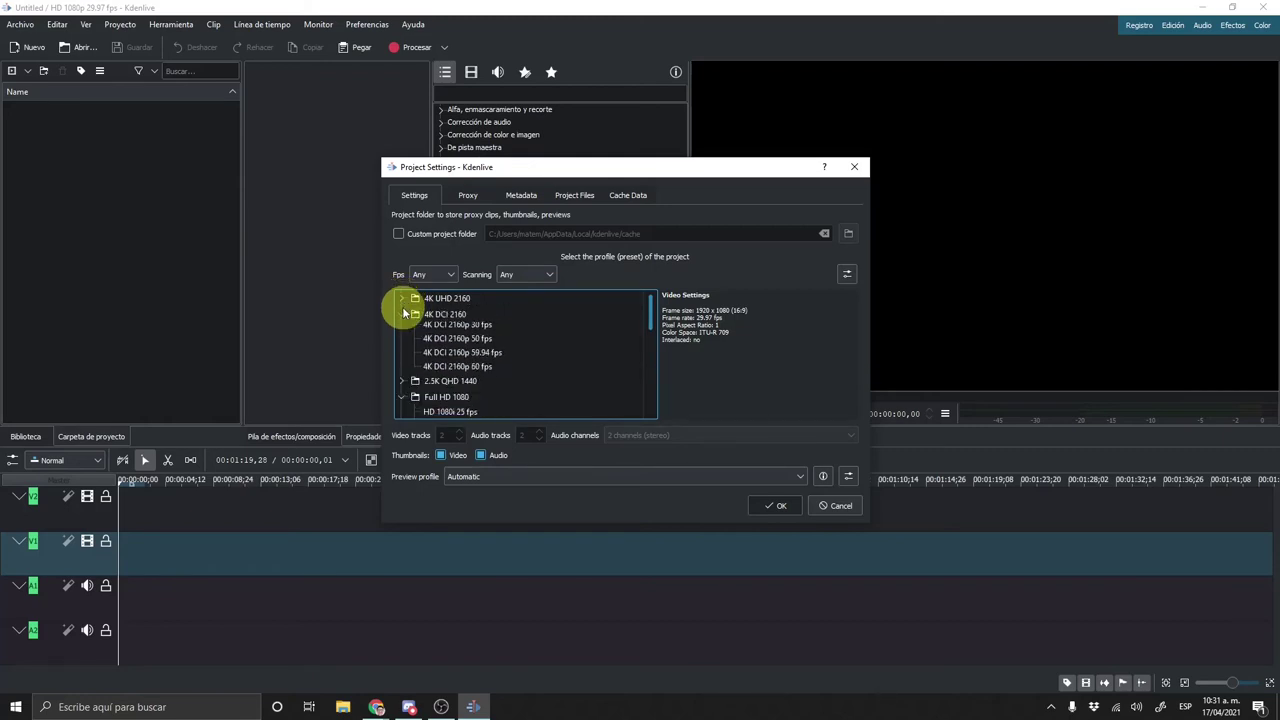
{"action": "left_click", "coordinate": [404, 314]}
{"action": "left_click", "coordinate": [441, 346]}
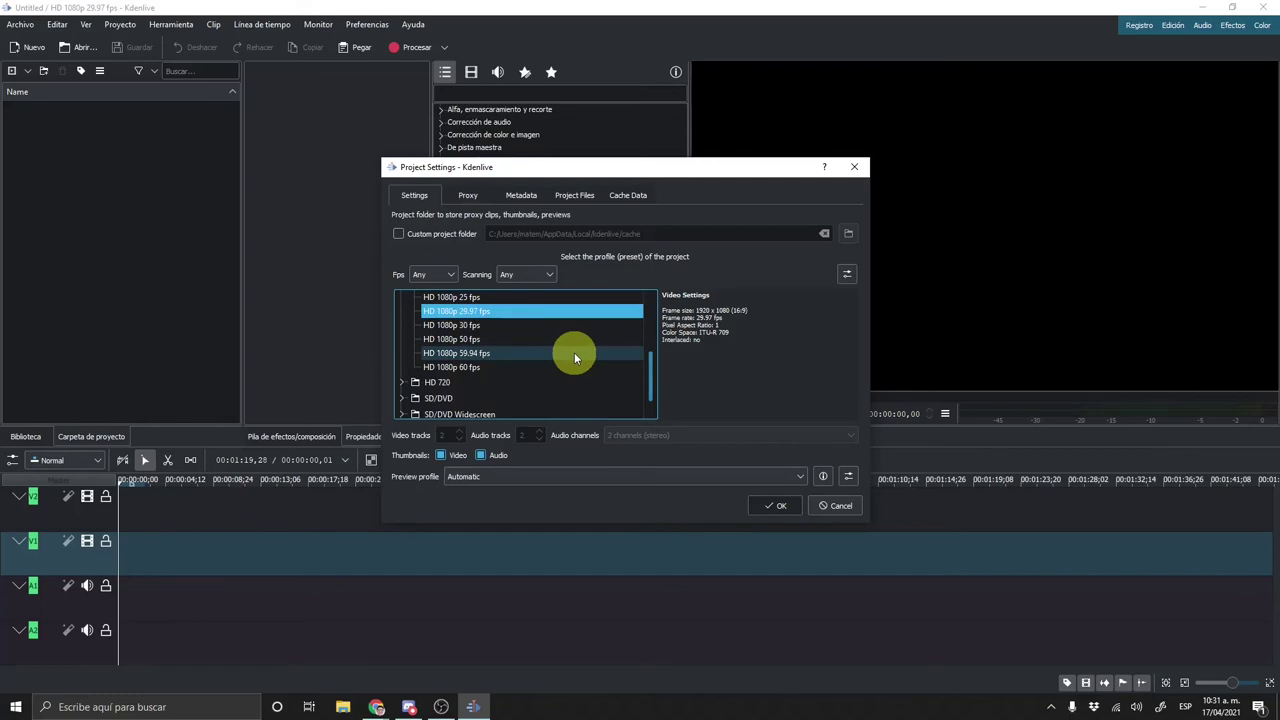
{"action": "scroll", "coordinate": [574, 352], "scroll_direction": "down", "scroll_amount": 1}
{"action": "scroll", "coordinate": [572, 341], "scroll_direction": "up", "scroll_amount": 2}
{"action": "scroll", "coordinate": [571, 341], "scroll_direction": "up", "scroll_amount": 1}
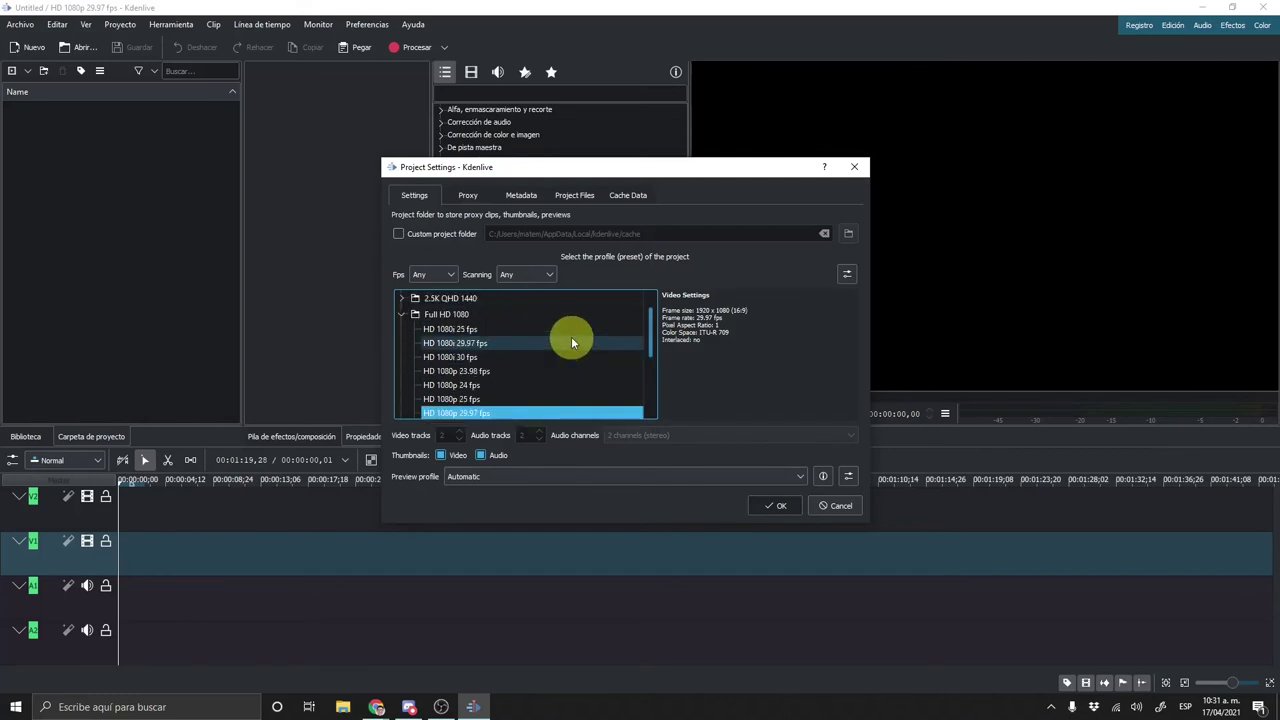
{"action": "scroll", "coordinate": [554, 384], "scroll_direction": "down", "scroll_amount": 1}
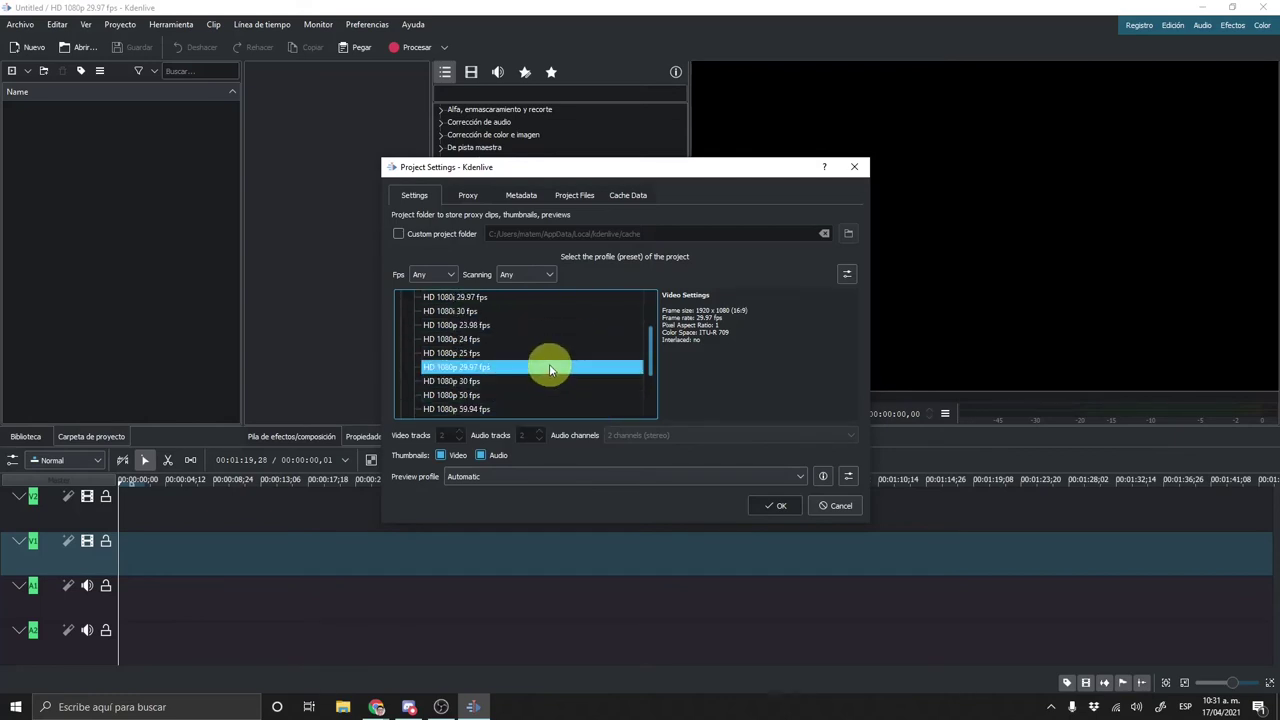
{"action": "scroll", "coordinate": [548, 366], "scroll_direction": "down", "scroll_amount": 1}
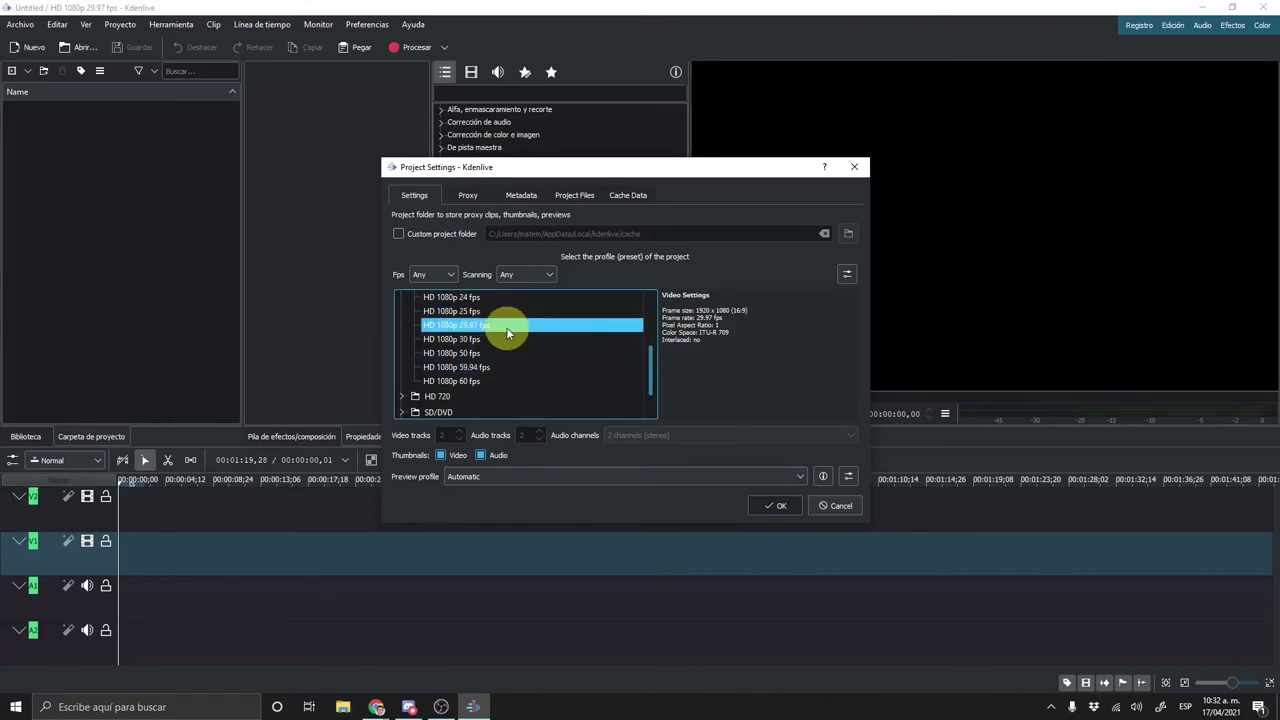
Select the HD 1080p 30 fps profile, briefly trying 60 fps first
{"action": "left_click", "coordinate": [526, 343]}
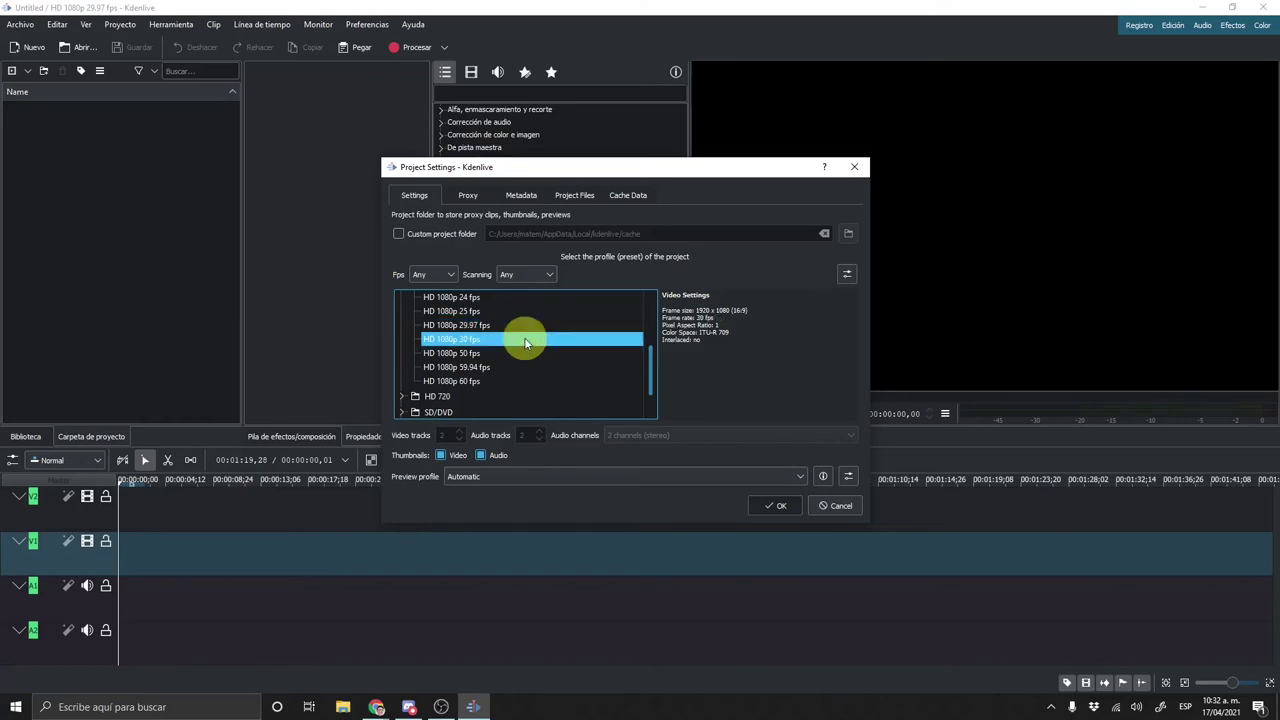
{"action": "left_click", "coordinate": [517, 383]}
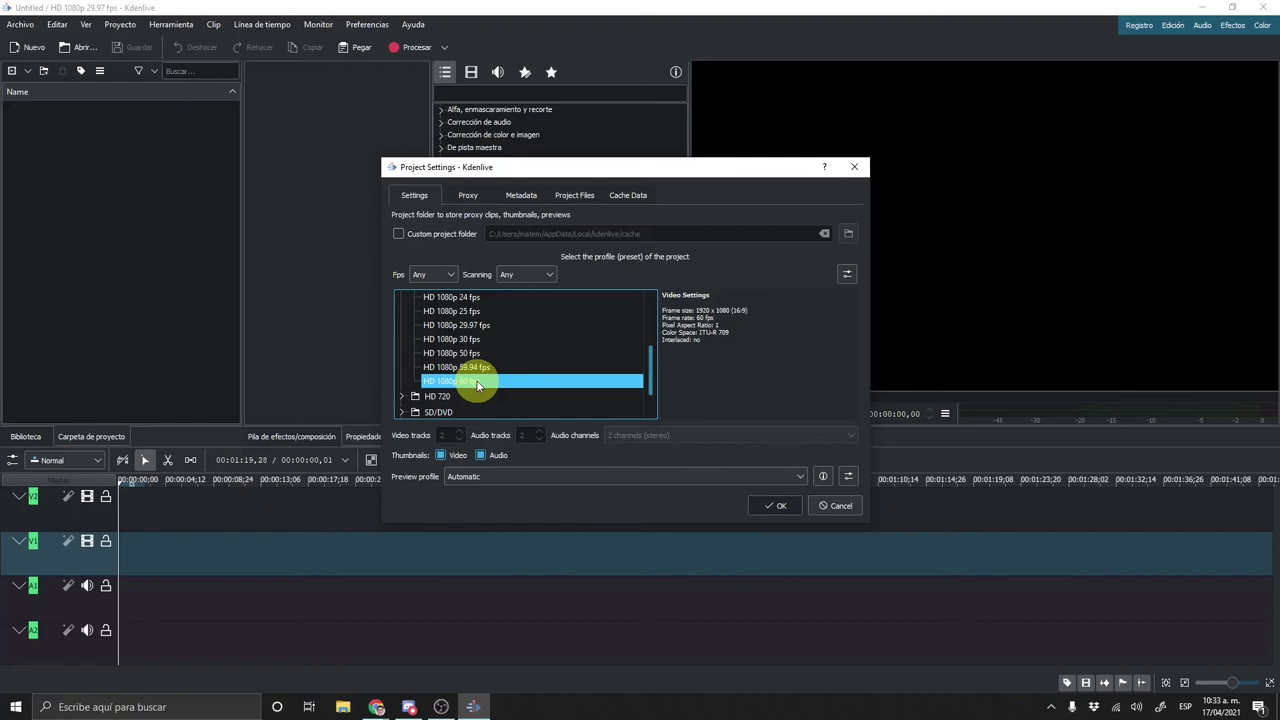
{"action": "left_click", "coordinate": [514, 340]}
{"action": "scroll", "coordinate": [520, 348], "scroll_direction": "down", "scroll_amount": 1}
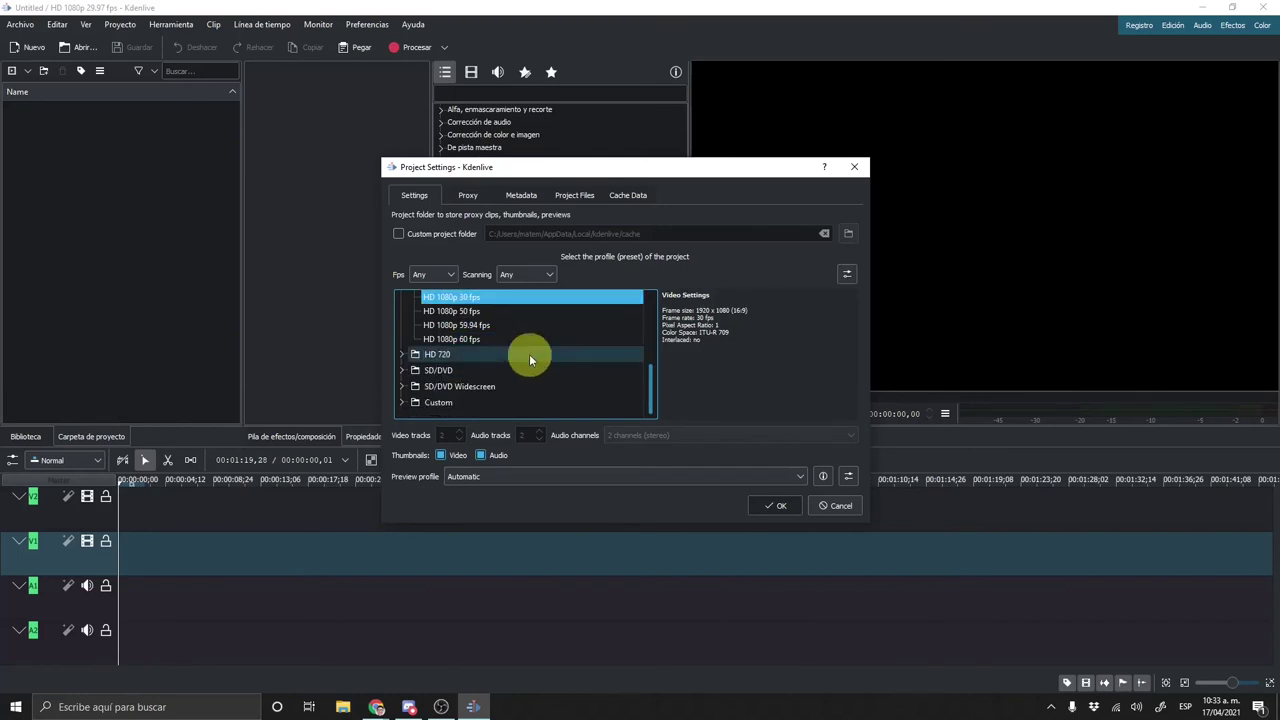
{"action": "scroll", "coordinate": [569, 348], "scroll_direction": "up", "scroll_amount": 1}
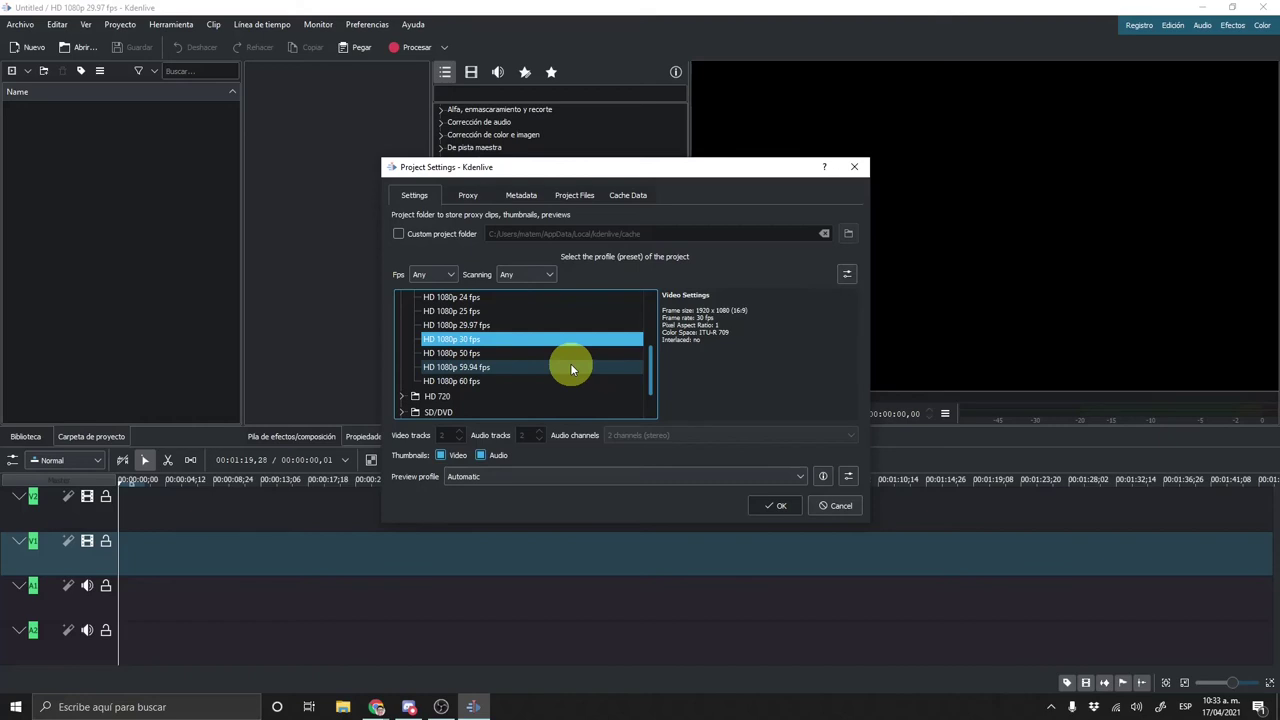
{"action": "scroll", "coordinate": [570, 363], "scroll_direction": "down", "scroll_amount": 1}
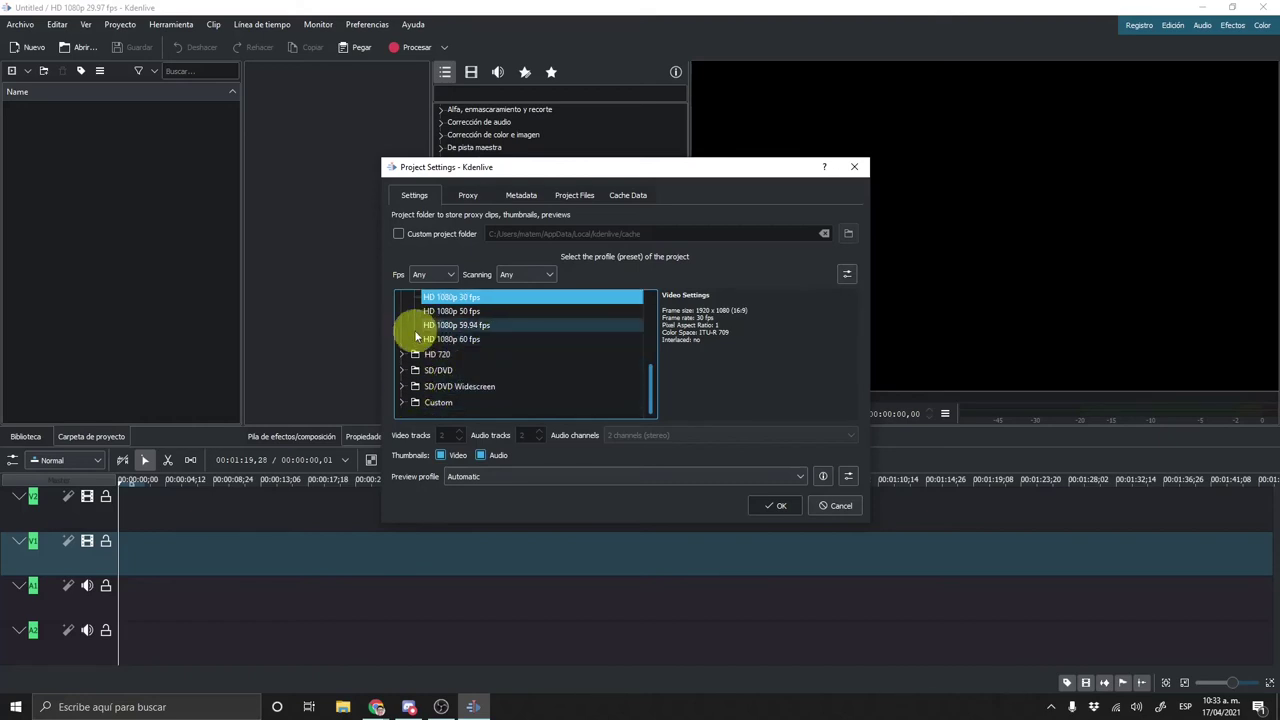
Expand the Custom group, scroll the profile list, then return to the HD 1080p 30 fps preset
{"action": "left_click", "coordinate": [403, 401]}
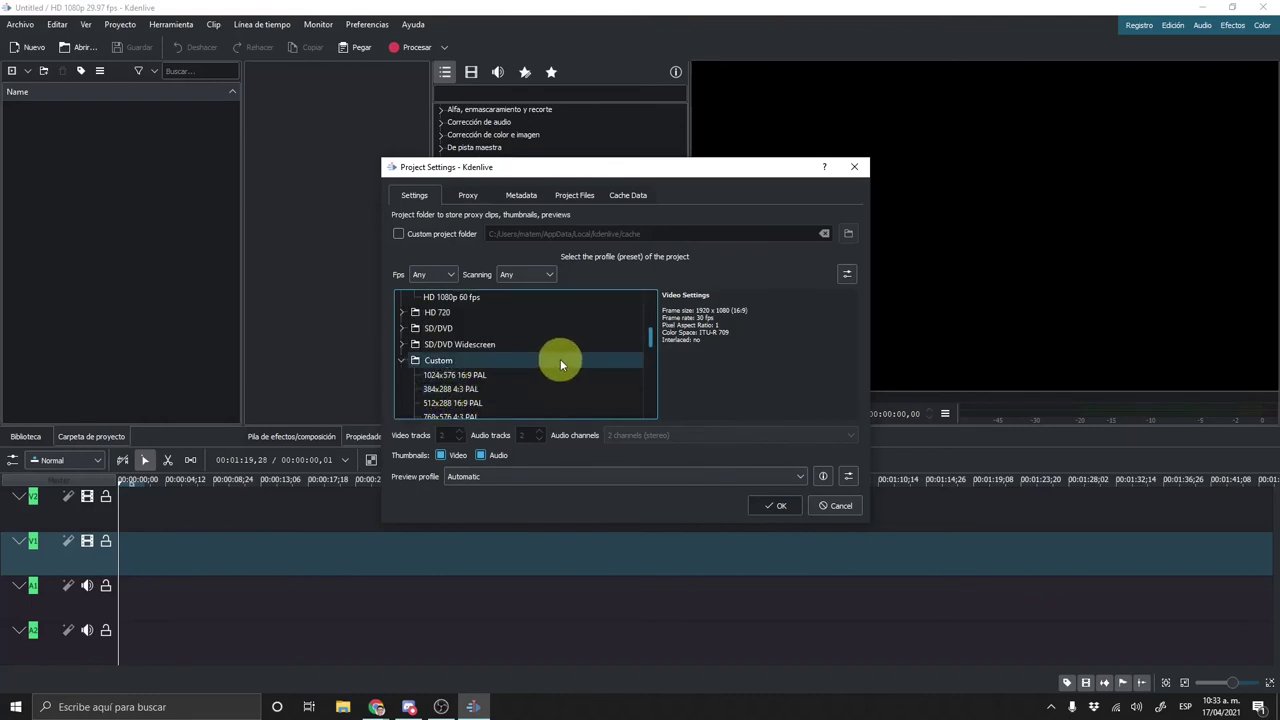
{"action": "scroll", "coordinate": [575, 358], "scroll_direction": "down", "scroll_amount": 1}
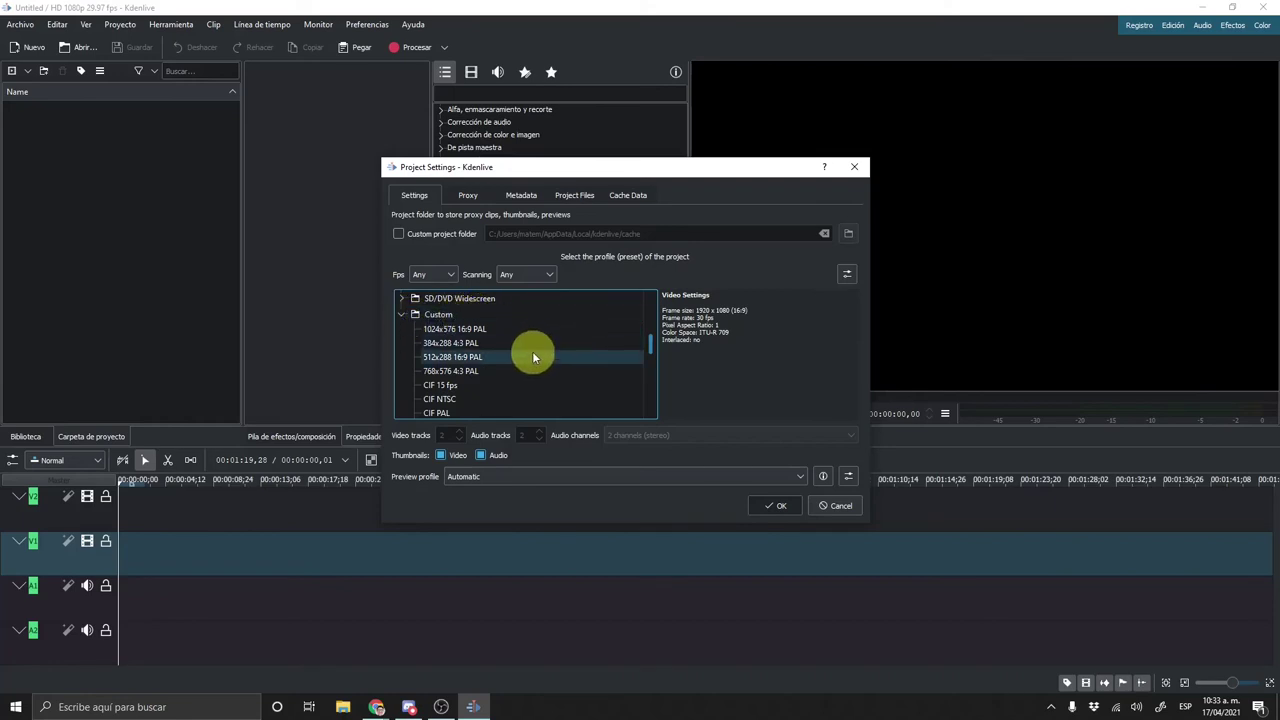
{"action": "scroll", "coordinate": [537, 333], "scroll_direction": "down", "scroll_amount": 1}
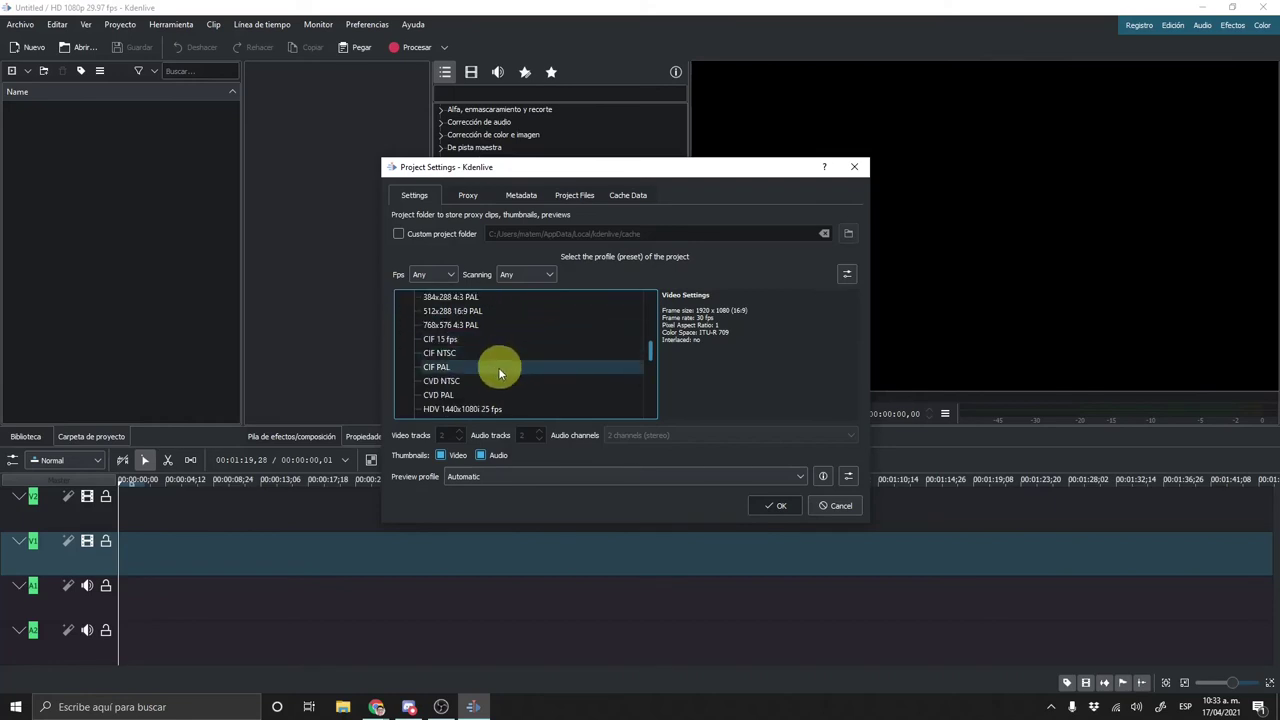
{"action": "scroll", "coordinate": [505, 387], "scroll_direction": "down", "scroll_amount": 1}
{"action": "scroll", "coordinate": [540, 378], "scroll_direction": "down", "scroll_amount": 1}
{"action": "scroll", "coordinate": [557, 370], "scroll_direction": "down", "scroll_amount": 1}
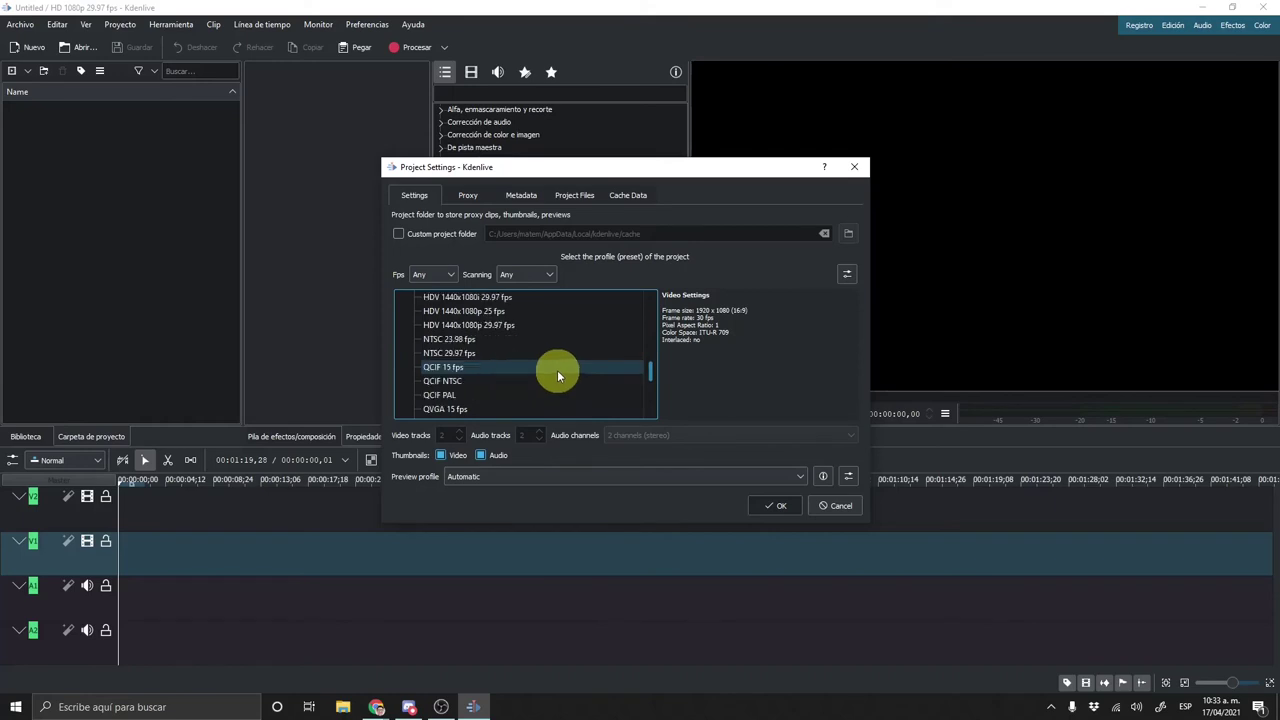
{"action": "scroll", "coordinate": [559, 369], "scroll_direction": "down", "scroll_amount": 1}
{"action": "scroll", "coordinate": [559, 369], "scroll_direction": "down", "scroll_amount": 1}
{"action": "scroll", "coordinate": [559, 369], "scroll_direction": "down", "scroll_amount": 1}
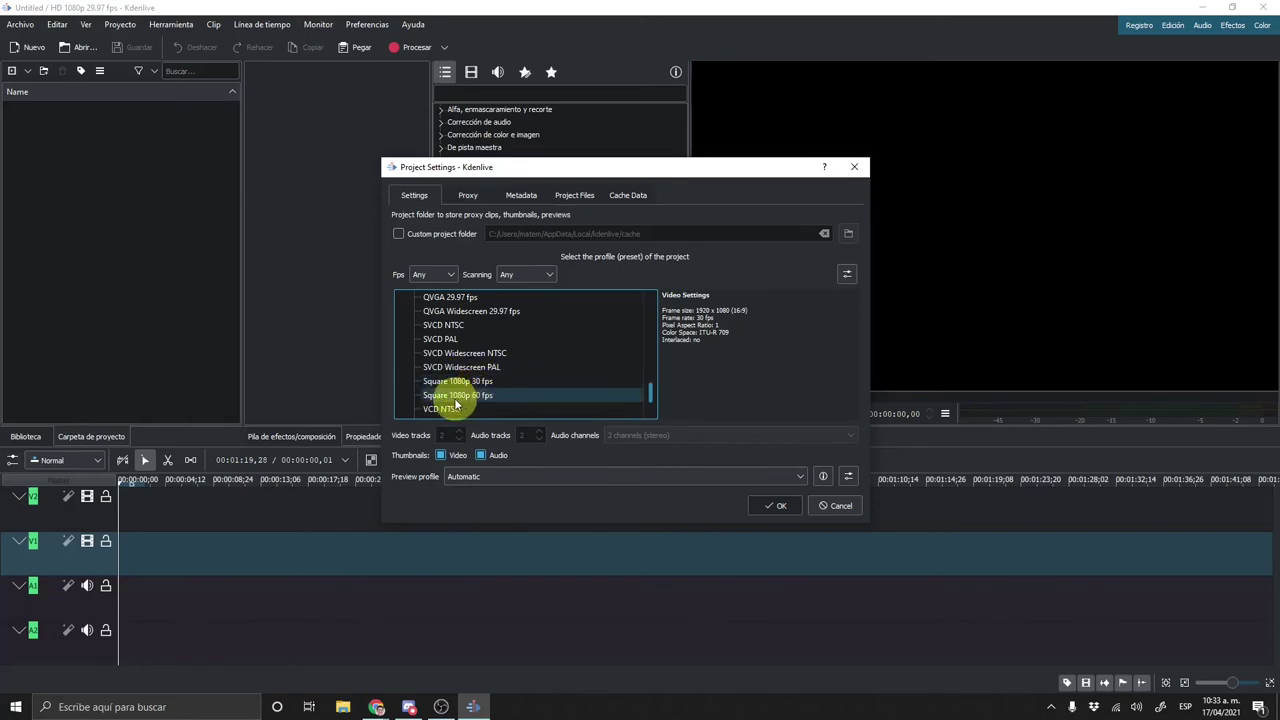
{"action": "scroll", "coordinate": [557, 390], "scroll_direction": "down", "scroll_amount": 2}
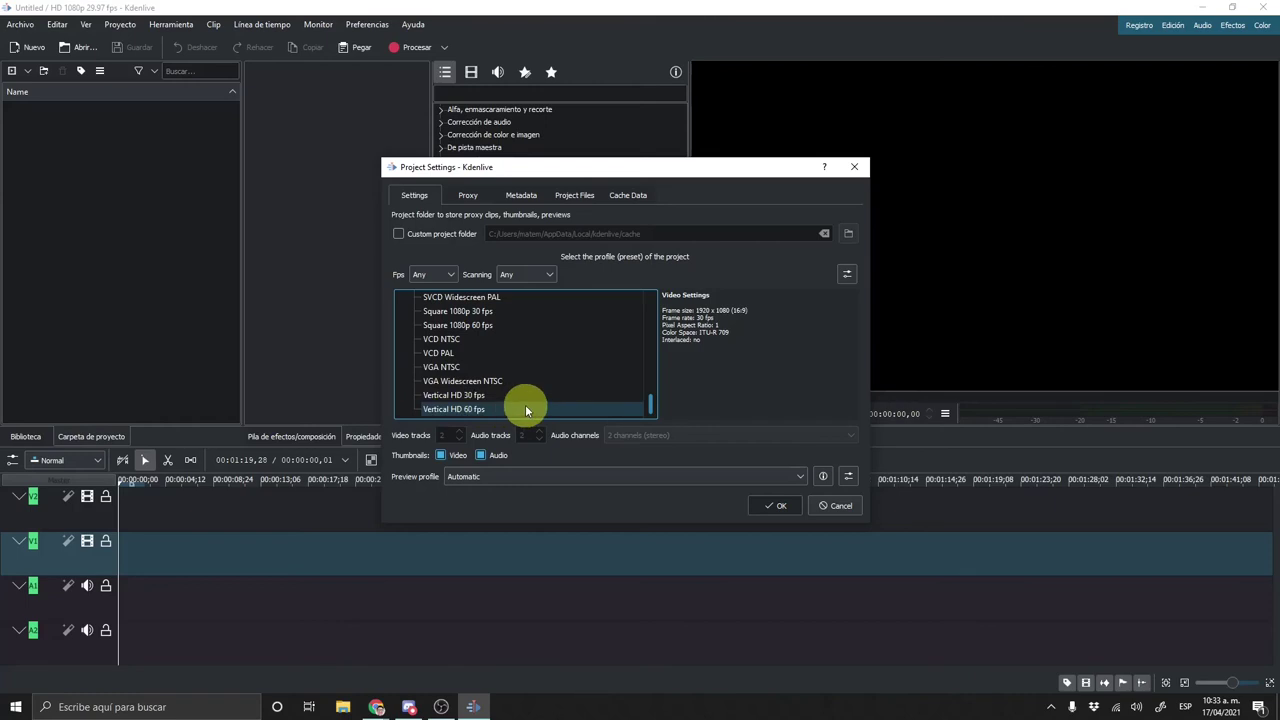
{"action": "scroll", "coordinate": [521, 395], "scroll_direction": "up", "scroll_amount": 5}
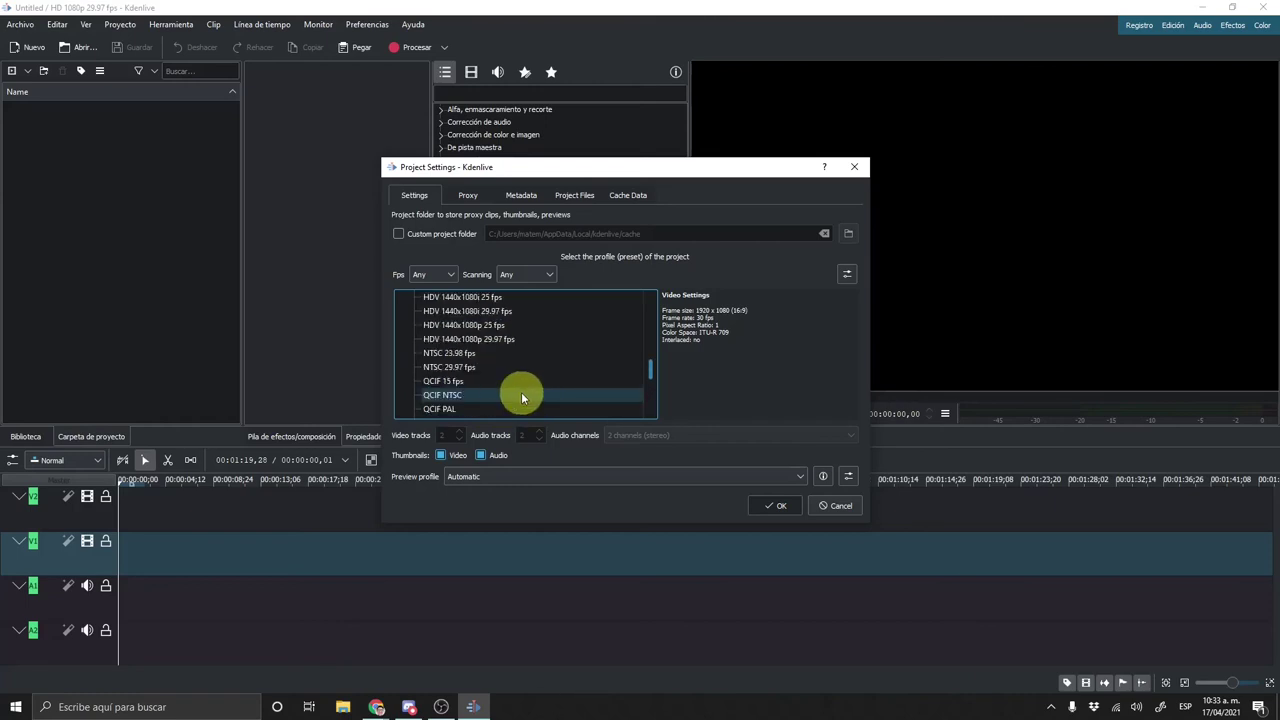
{"action": "scroll", "coordinate": [521, 395], "scroll_direction": "up", "scroll_amount": 5}
{"action": "scroll", "coordinate": [521, 395], "scroll_direction": "up", "scroll_amount": 5}
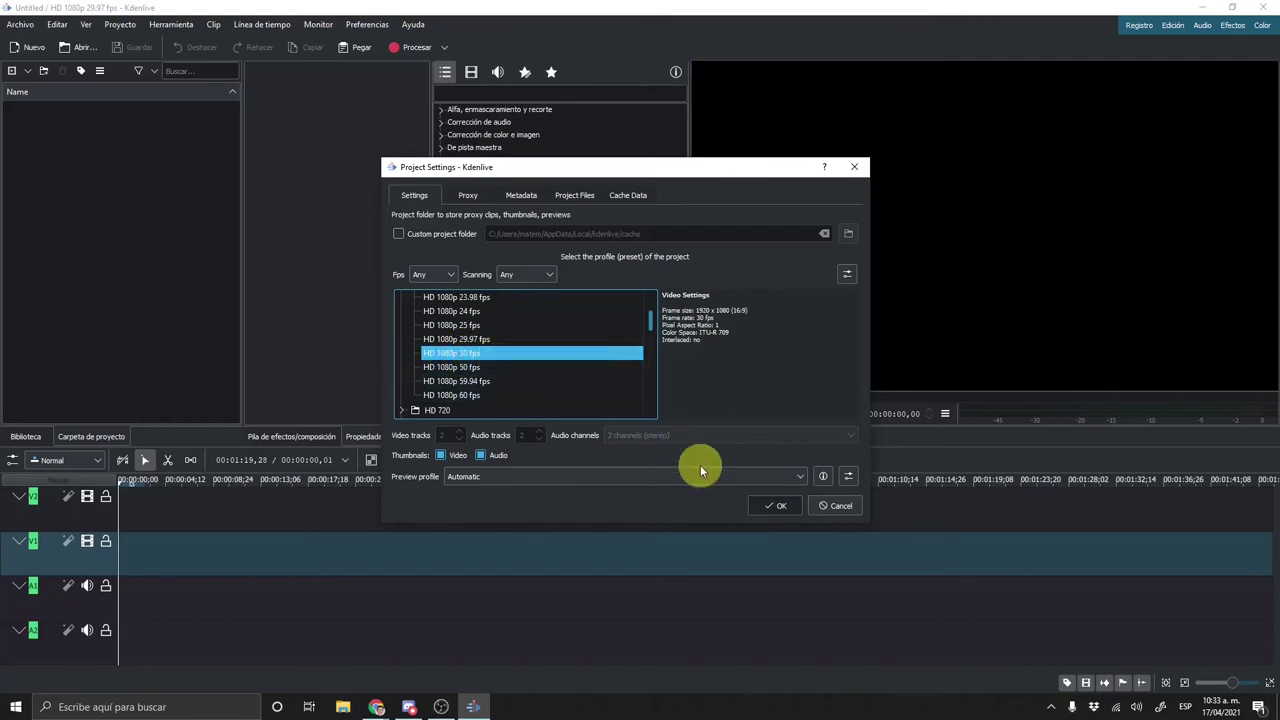
Accept Project Settings with OK and confirm the profile change with Continuar
{"action": "left_click", "coordinate": [781, 507]}
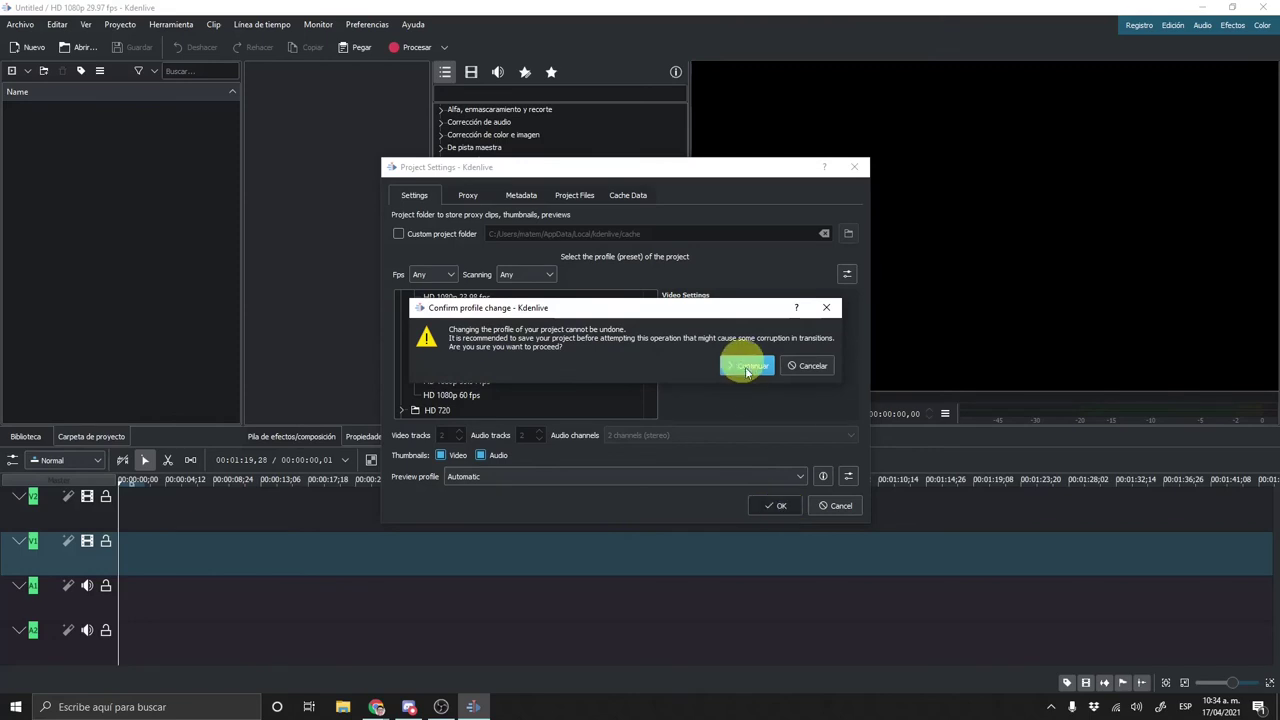
{"action": "left_click", "coordinate": [740, 364]}
{"action": "left_click", "coordinate": [192, 240]}
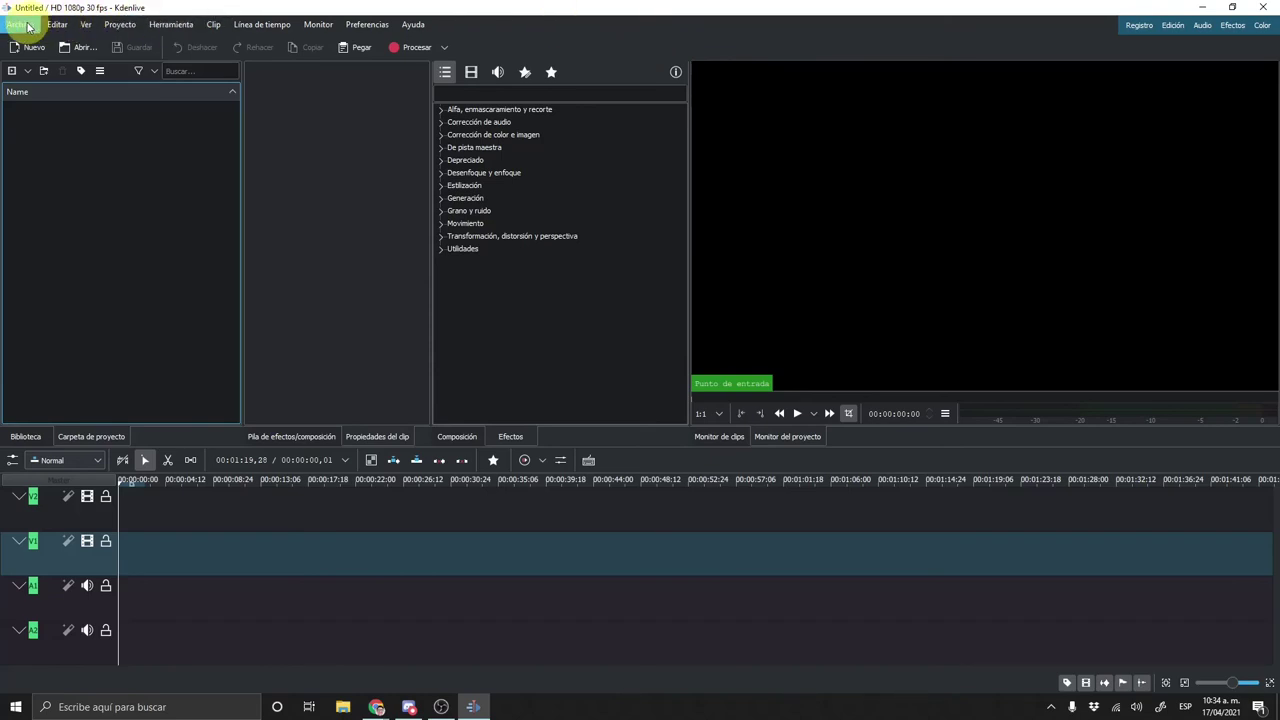
Save the project with Guardar como as 'Taller 17abr21' in the Videos folder
{"action": "left_click", "coordinate": [22, 24]}
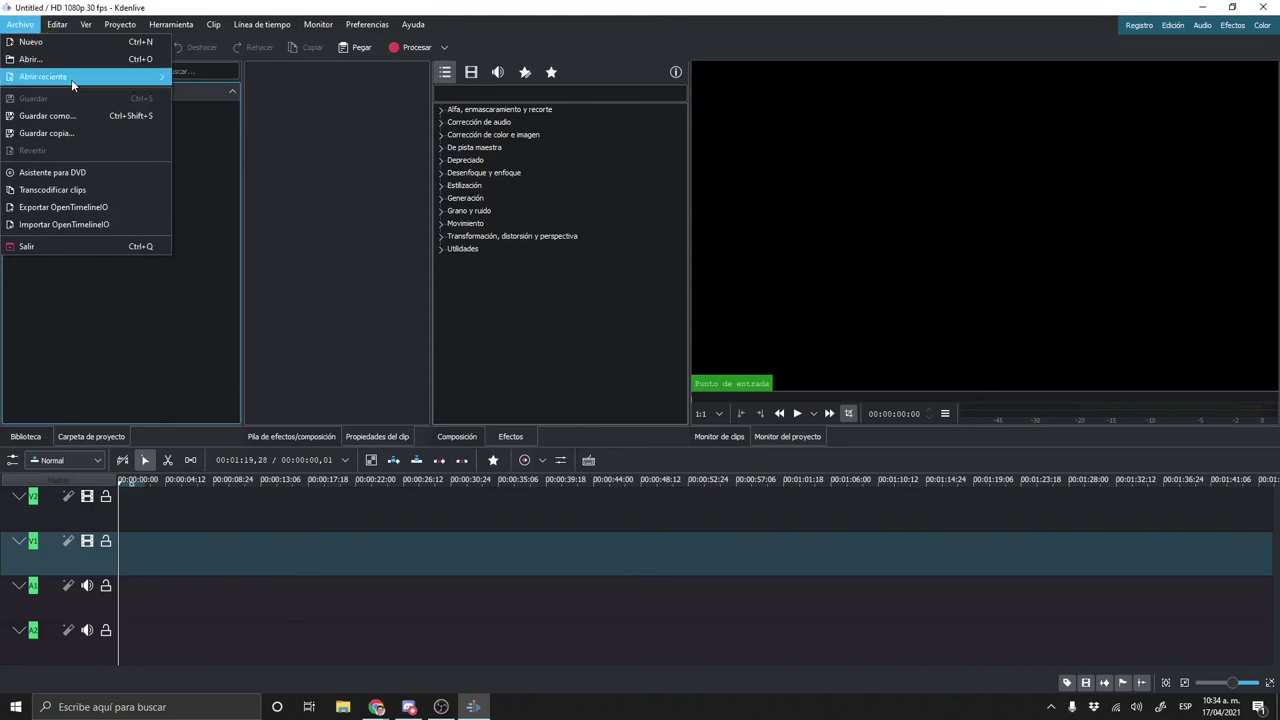
{"action": "left_click", "coordinate": [103, 117]}
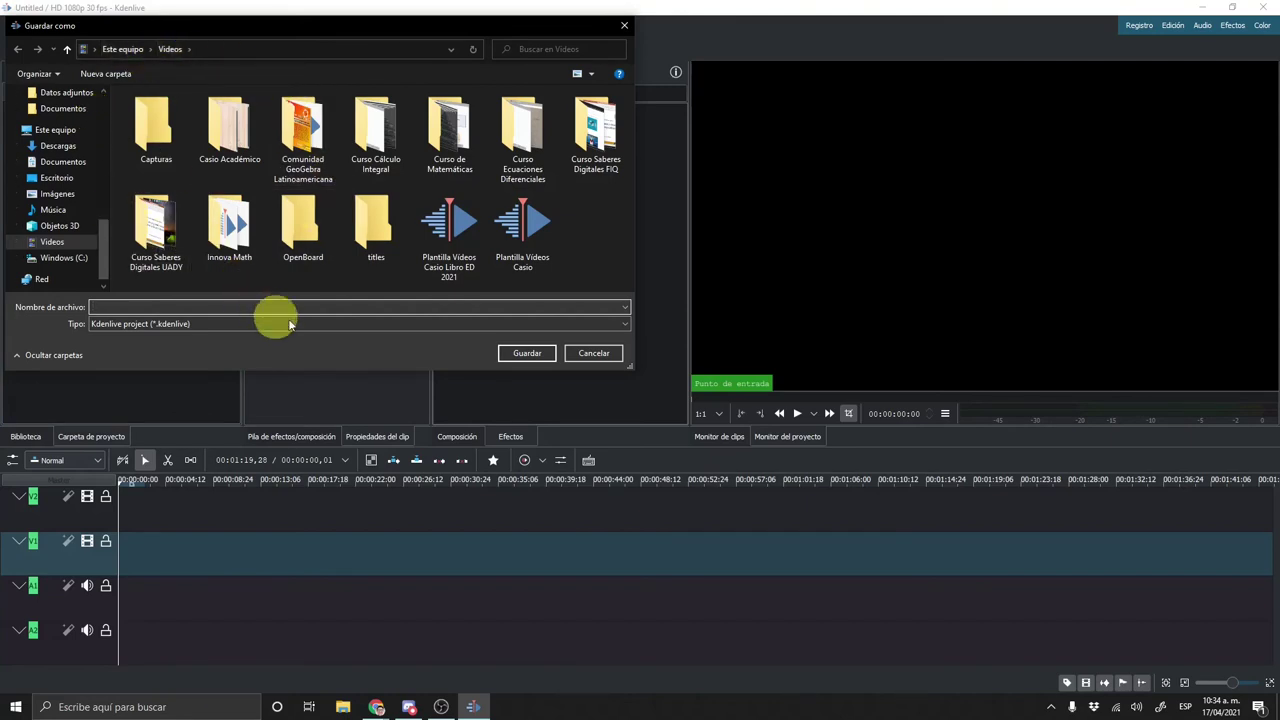
{"action": "type", "text": "T"}
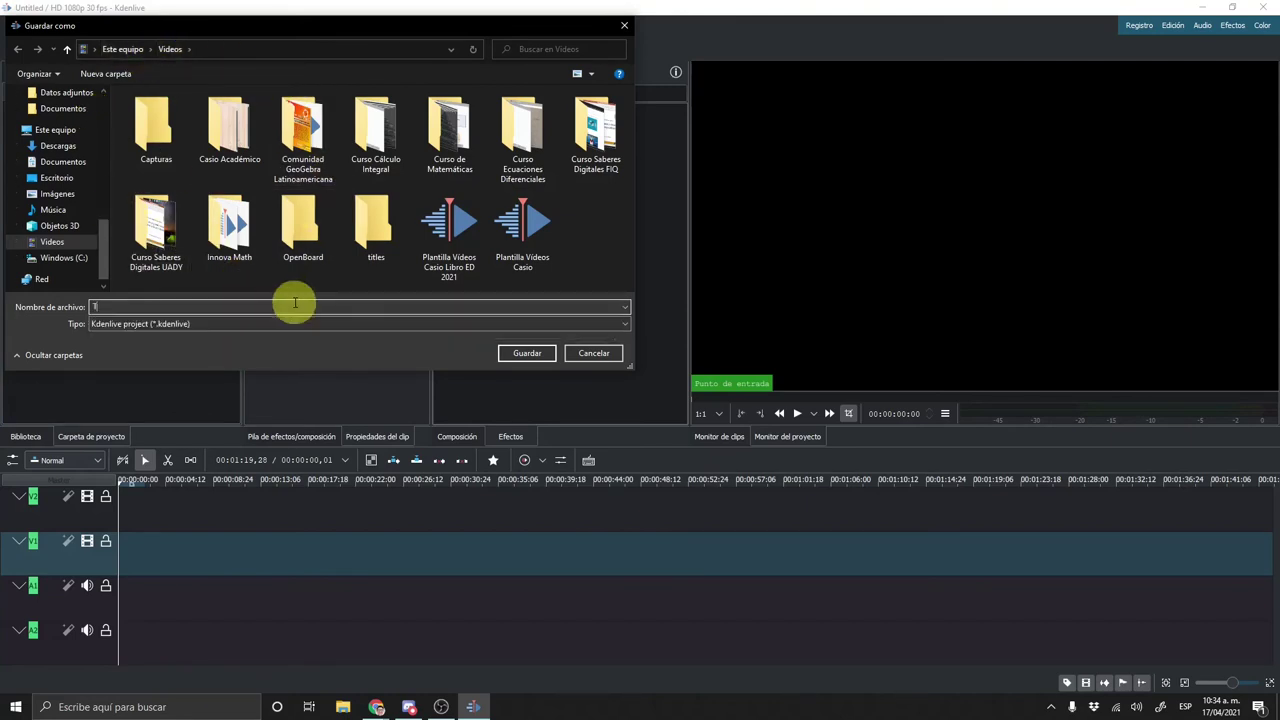
{"action": "type", "text": "aller 1"}
{"action": "type", "text": "7abr21"}
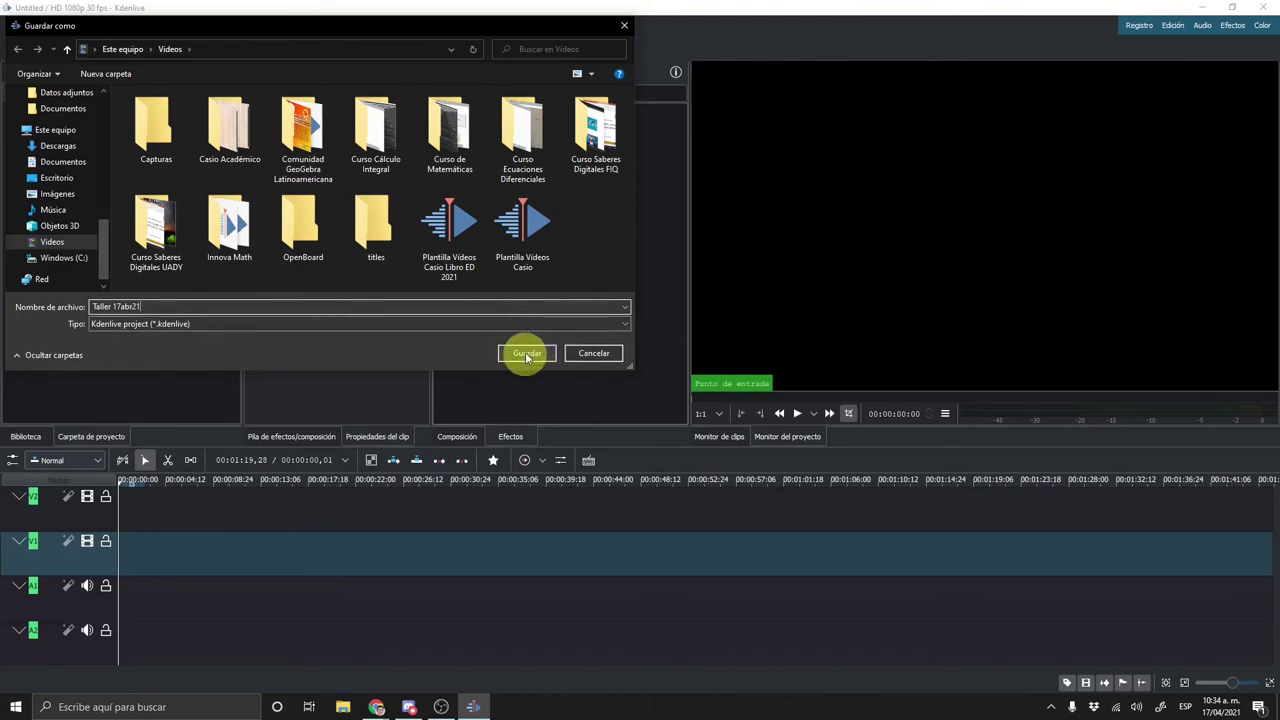
{"action": "left_click", "coordinate": [526, 353]}
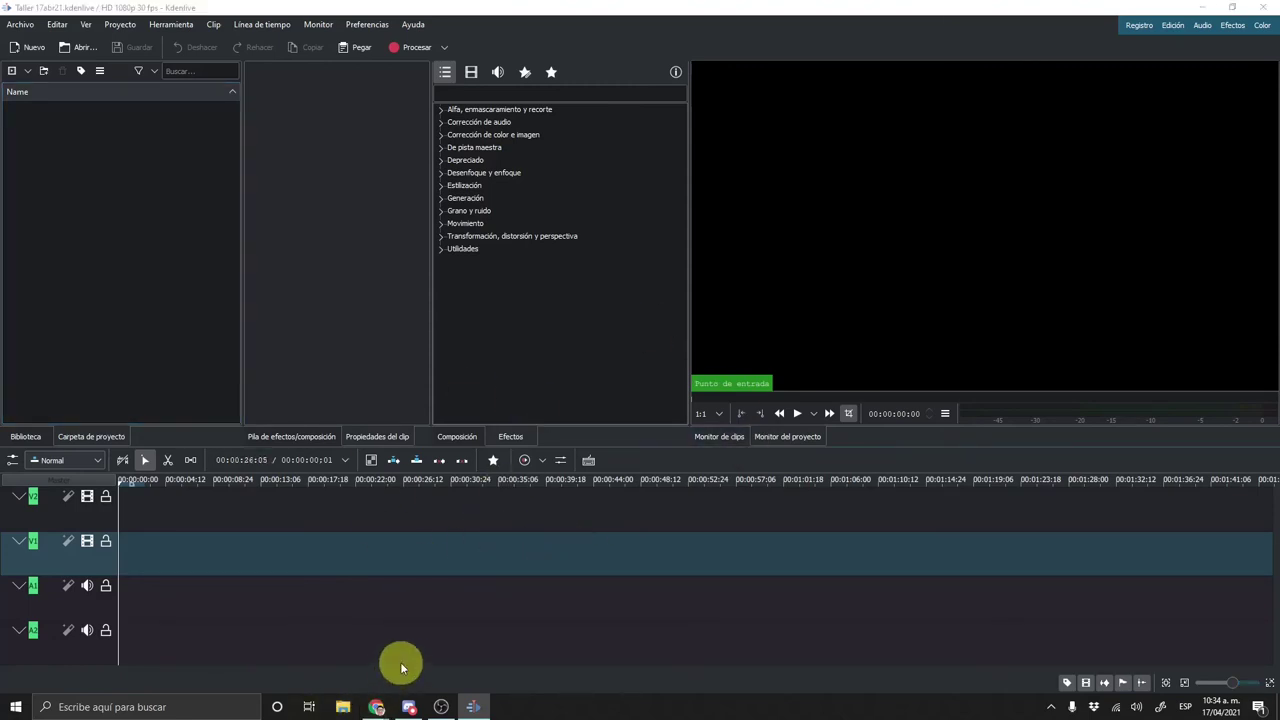
{"action": "key", "text": "super+e"}
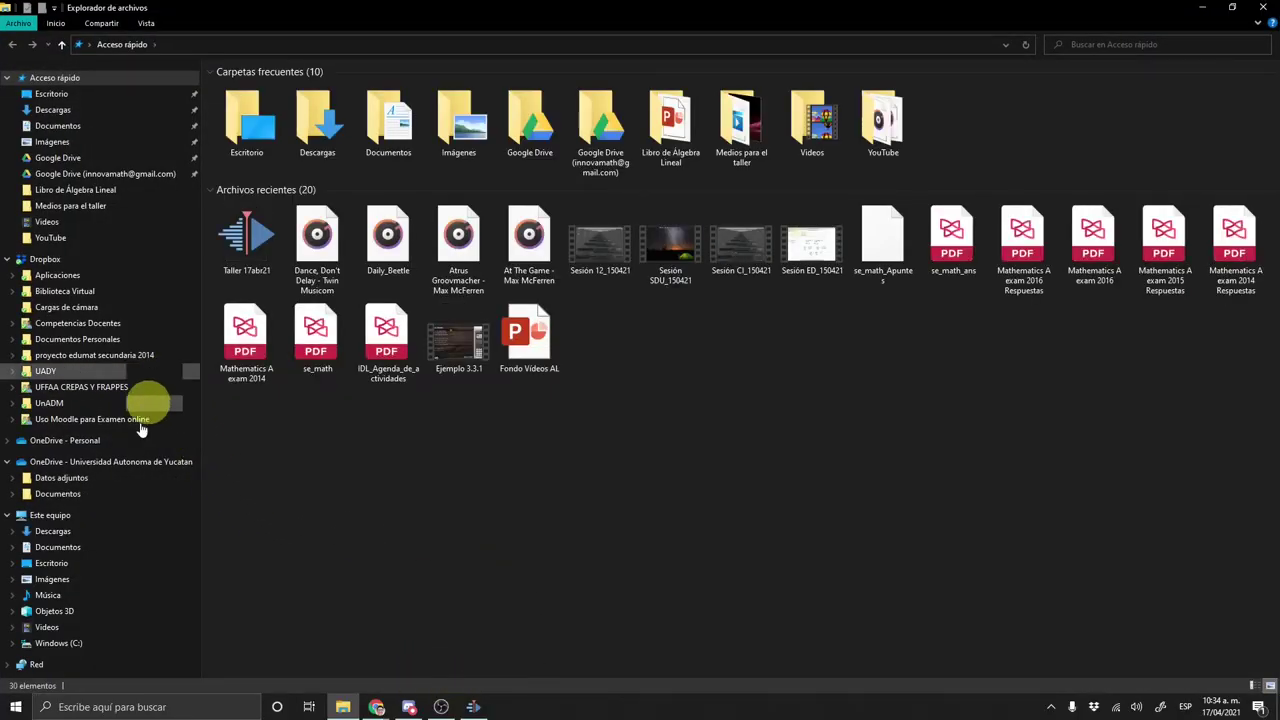
Show the Videos folder in File Explorer, check Kdenlive, then return to Explorer
{"action": "left_click", "coordinate": [90, 626]}
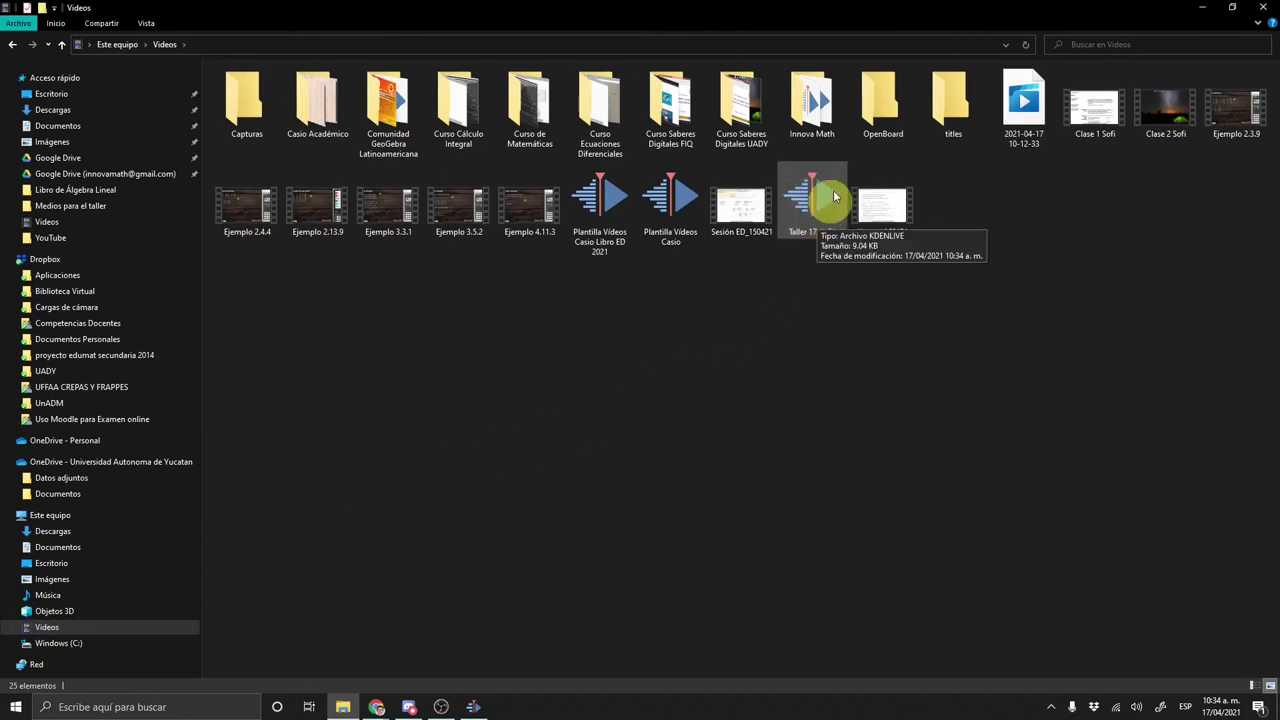
{"action": "mouse_move", "coordinate": [476, 709]}
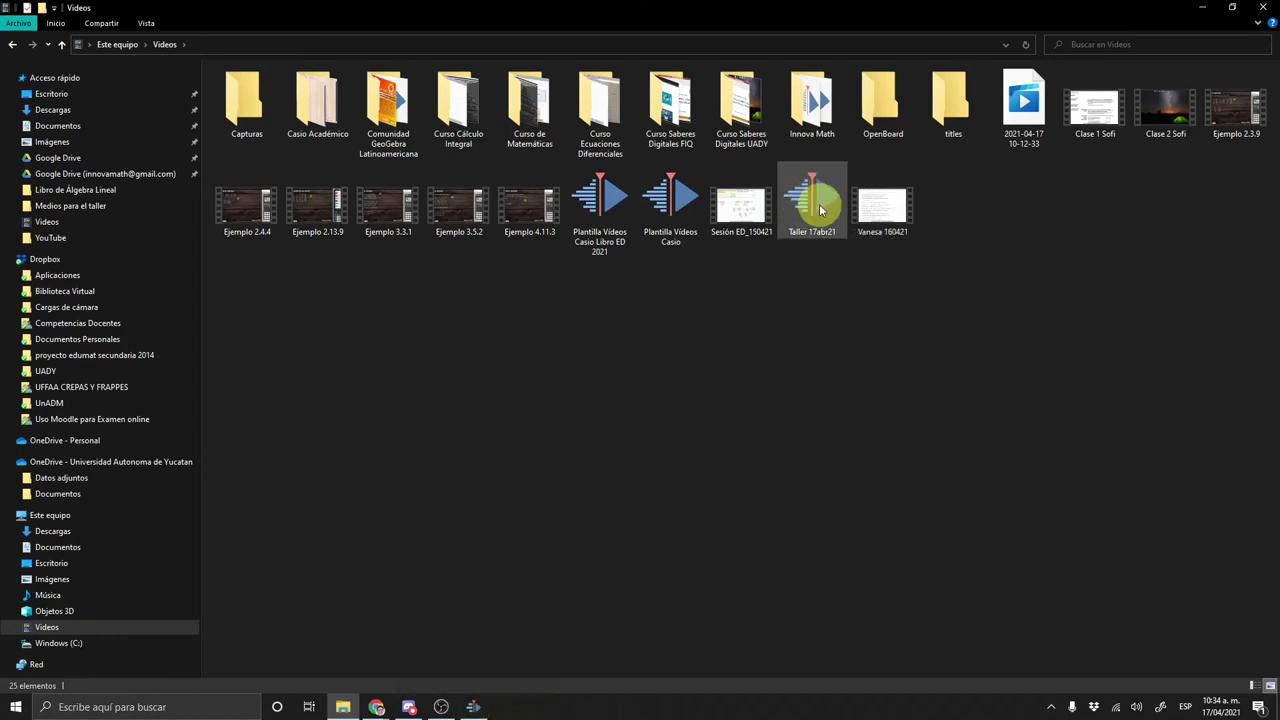
{"action": "left_click", "coordinate": [476, 707]}
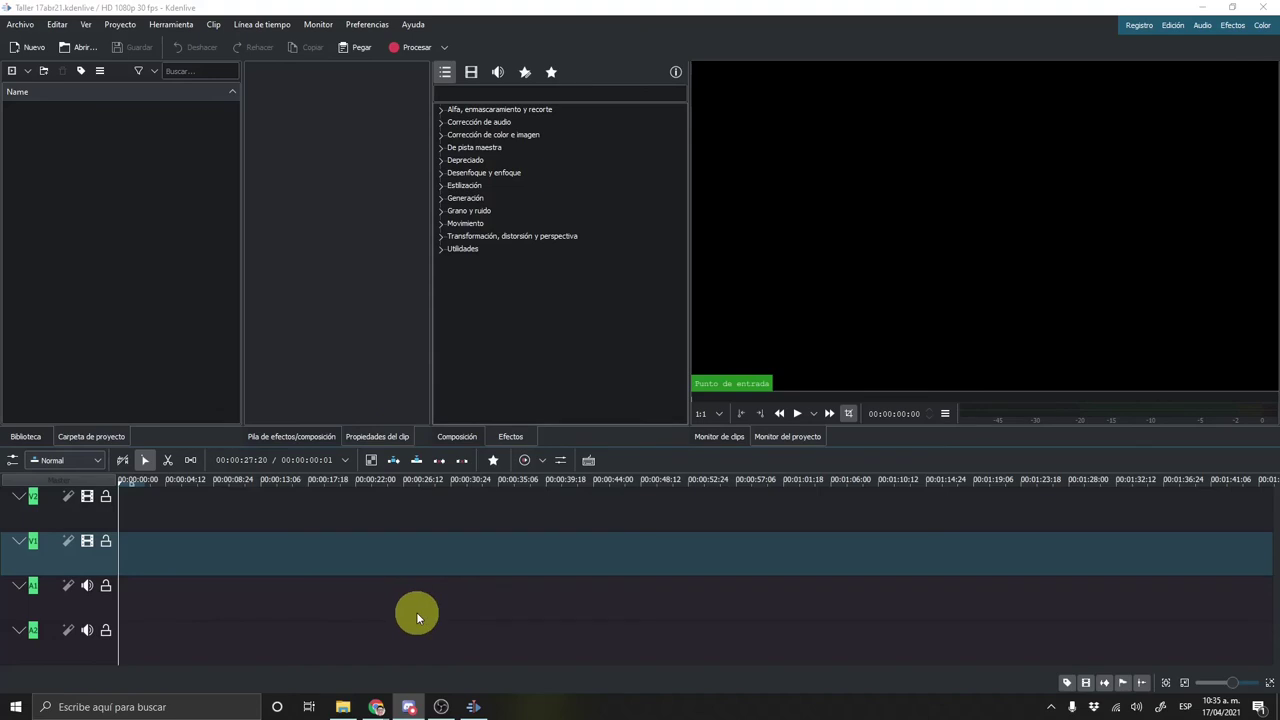
{"action": "mouse_move", "coordinate": [350, 708]}
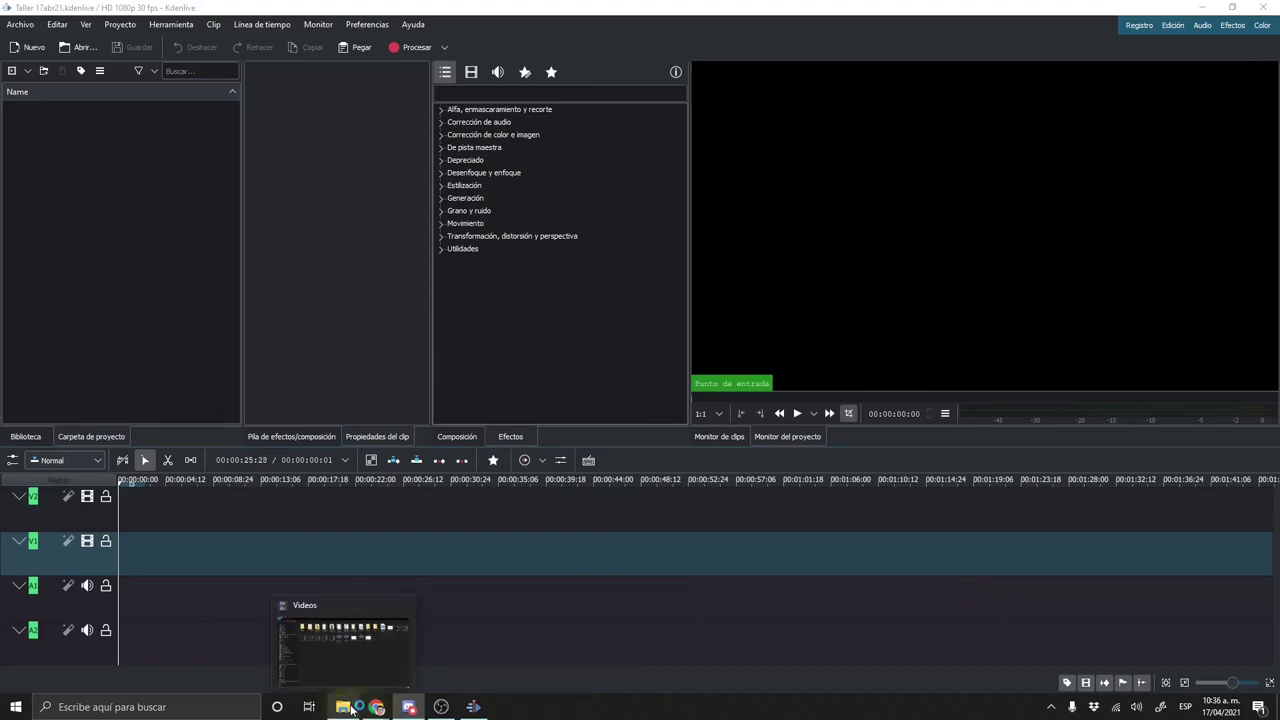
{"action": "left_click", "coordinate": [366, 630]}
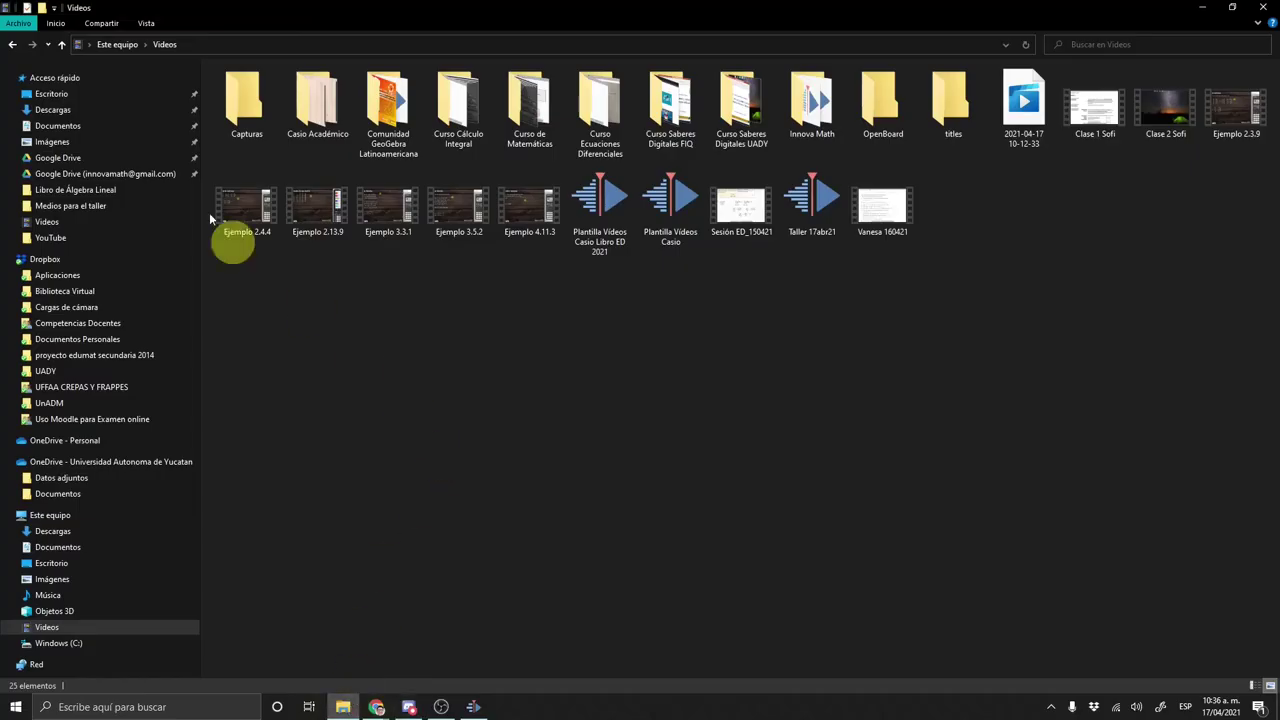
In Descargas, move World - 1992 into Medios para el taller and open that folder
{"action": "left_click", "coordinate": [115, 111]}
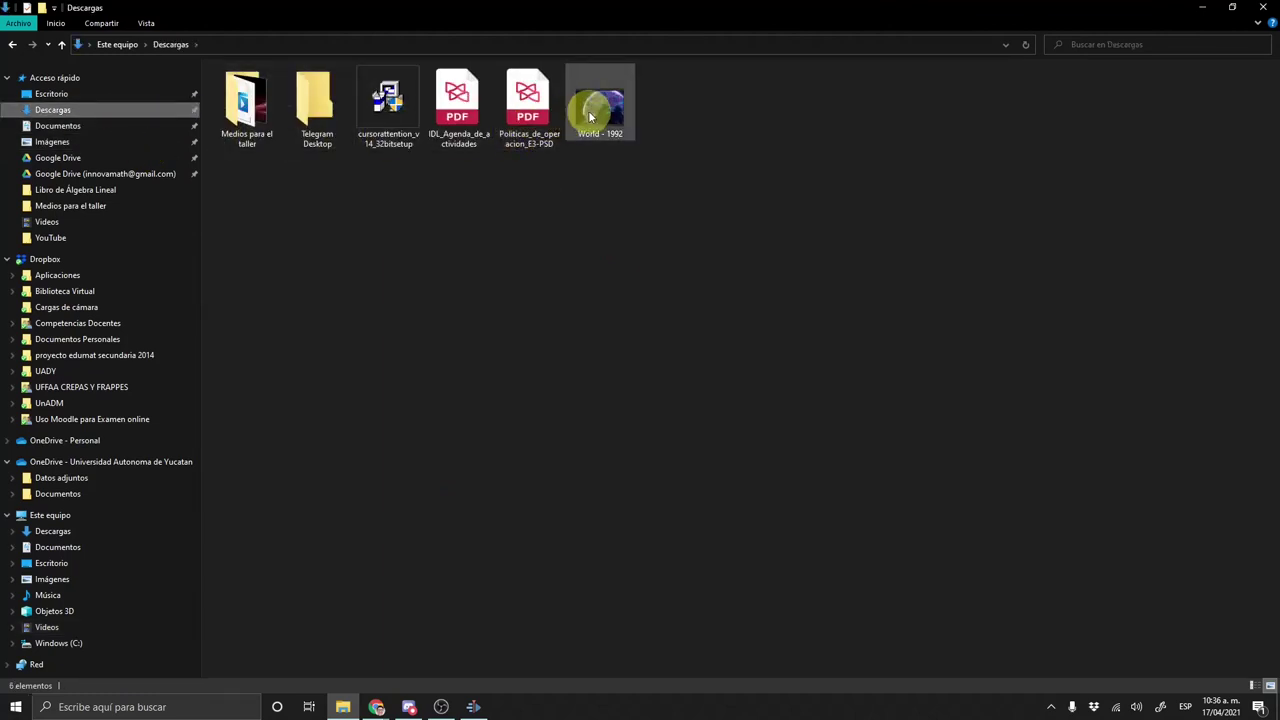
{"action": "left_click_drag", "start_coordinate": [586, 108], "coordinate": [258, 104]}
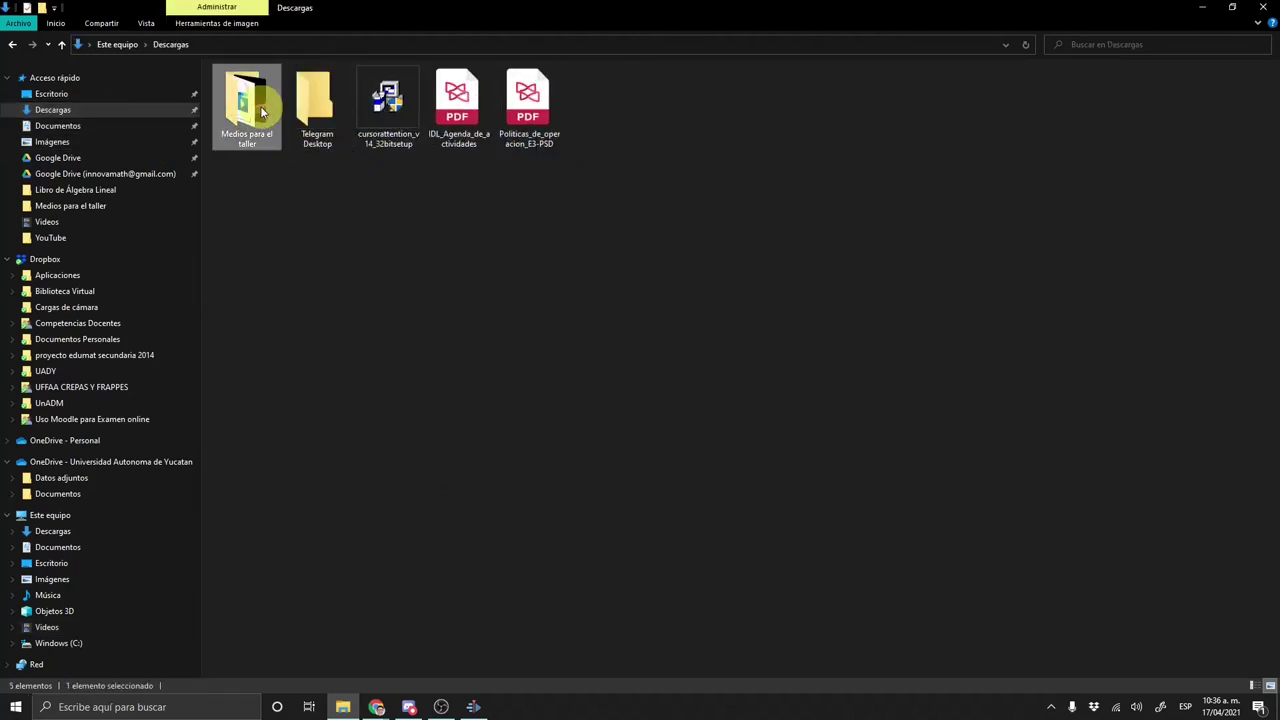
{"action": "double_click", "coordinate": [255, 105]}
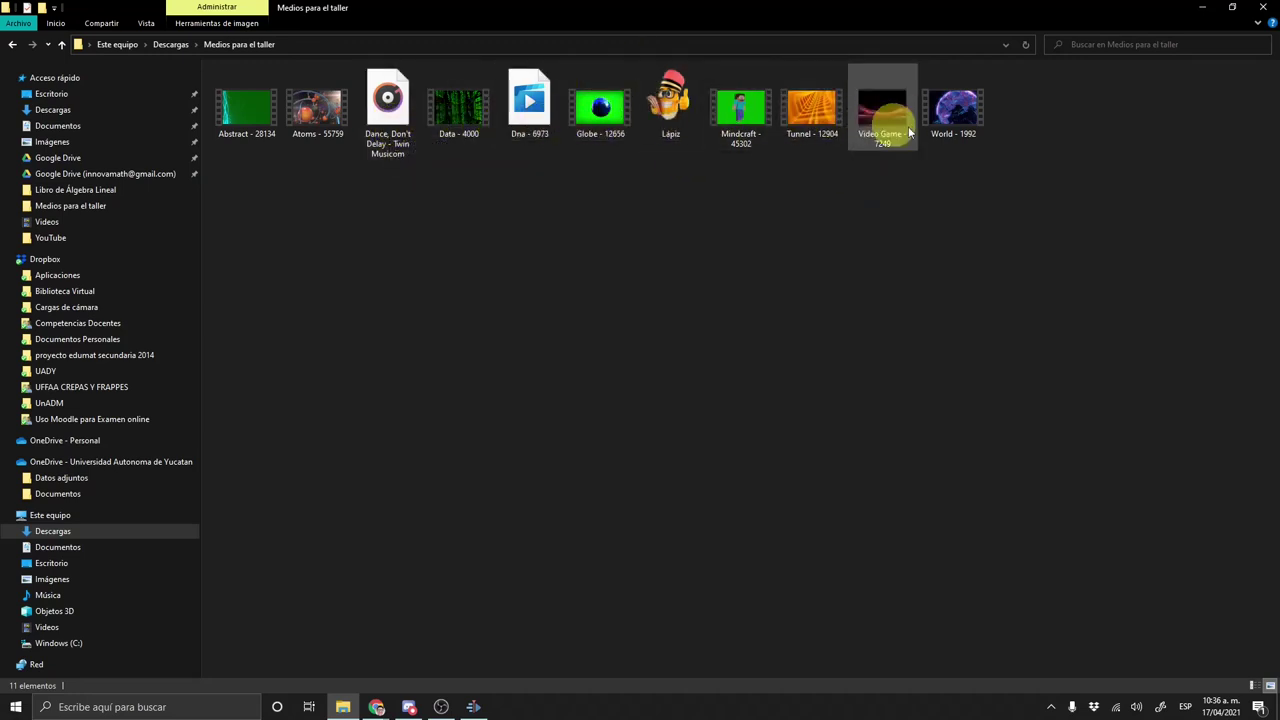
Rubber-band select all 11 workshop media files in Medios para el taller
{"action": "left_click", "coordinate": [728, 125]}
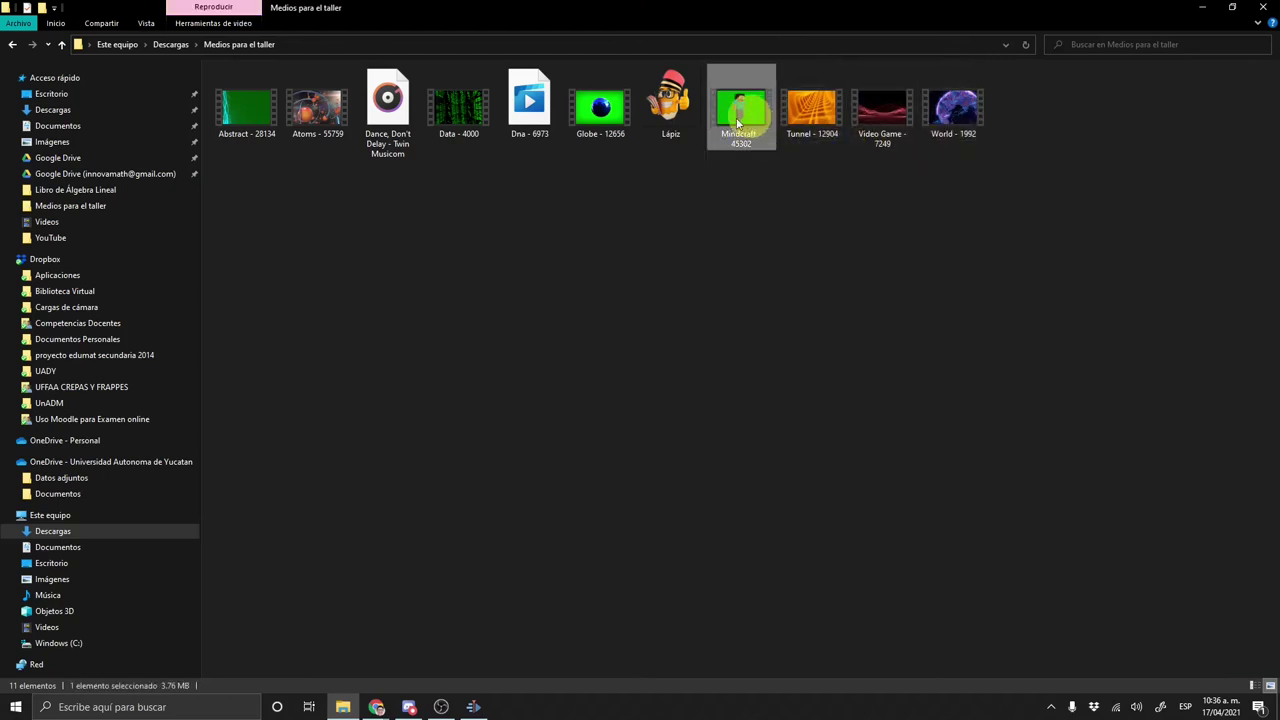
{"action": "left_click", "coordinate": [600, 112]}
{"action": "left_click", "coordinate": [250, 128]}
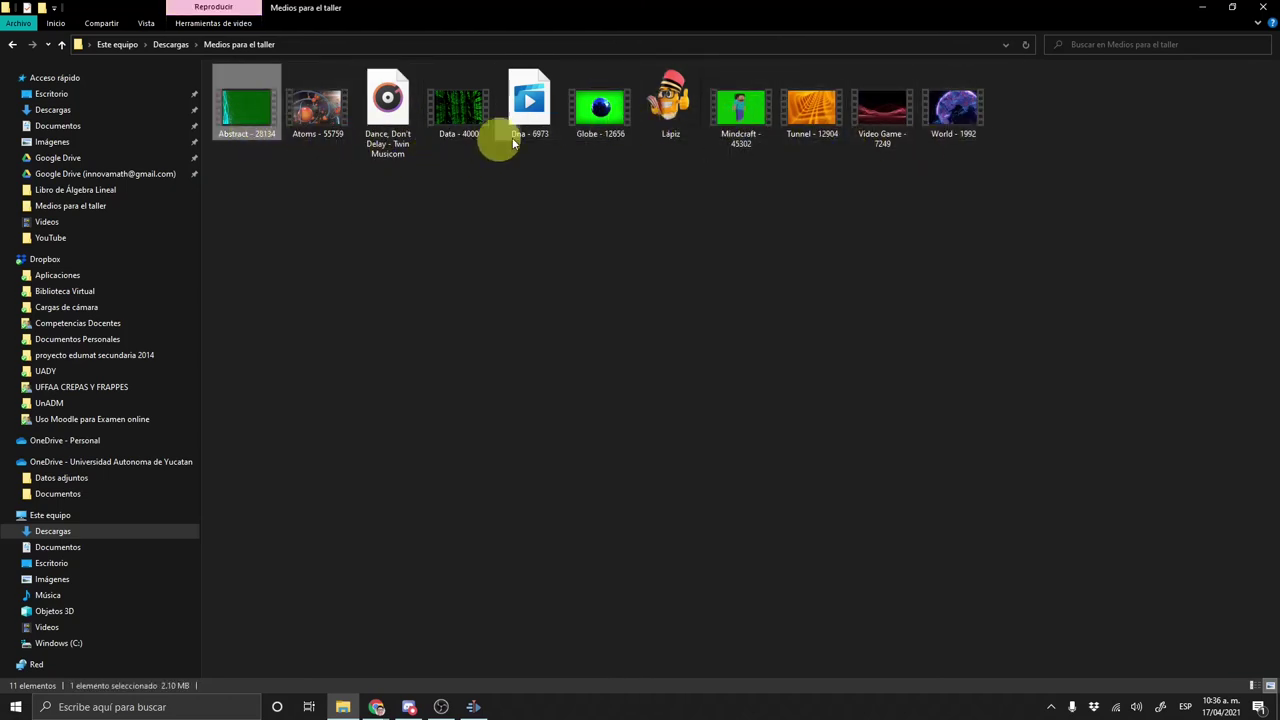
{"action": "left_click", "coordinate": [600, 112]}
{"action": "left_click", "coordinate": [737, 125]}
{"action": "left_click", "coordinate": [740, 206]}
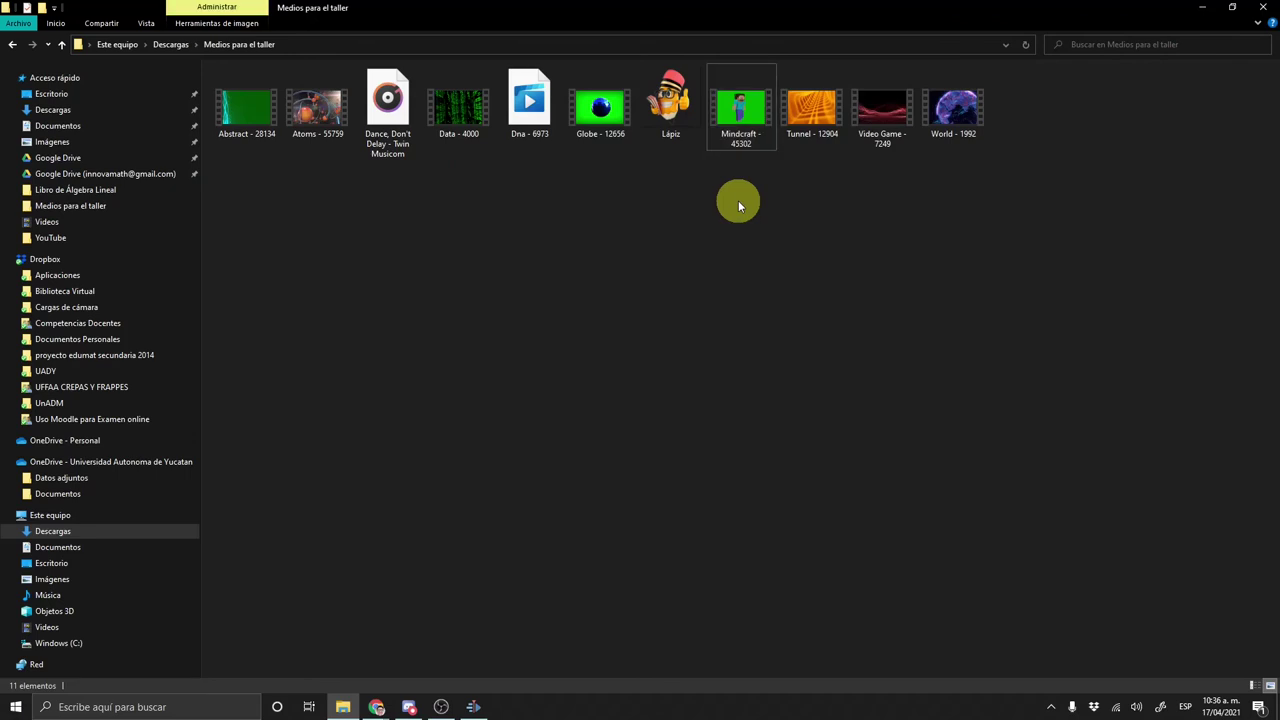
{"action": "left_click_drag", "start_coordinate": [1012, 176], "coordinate": [312, 178]}
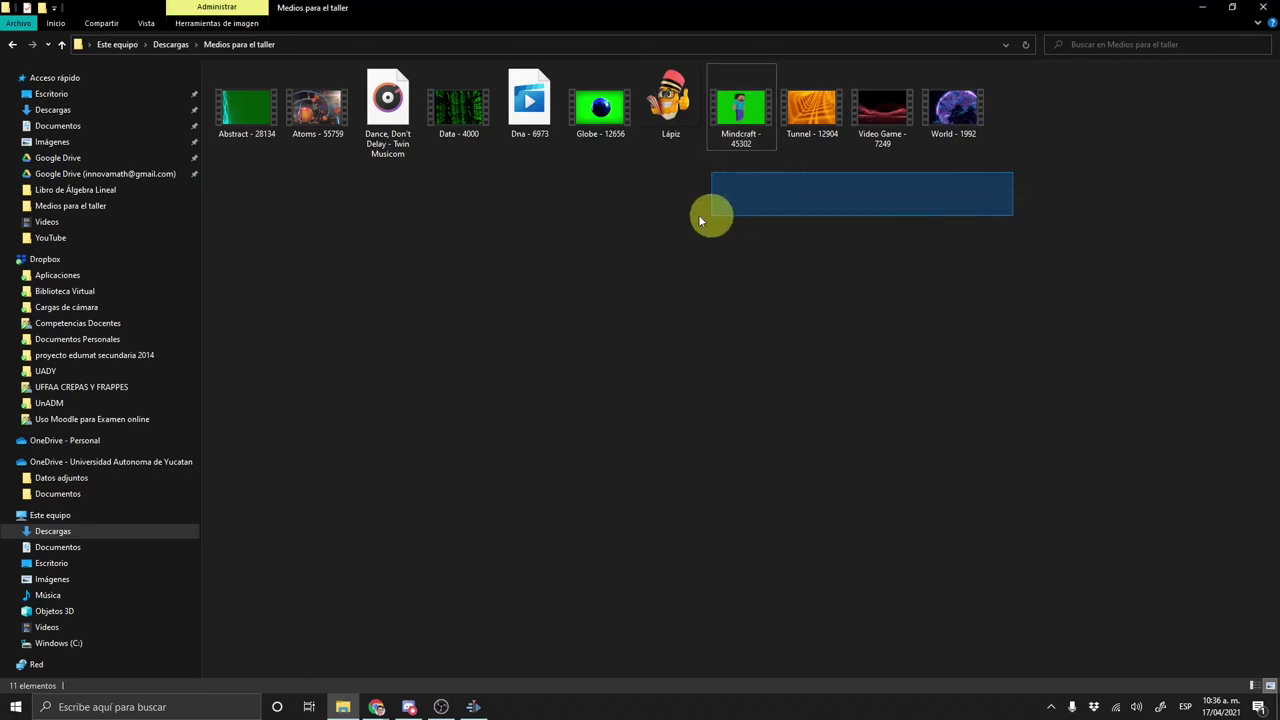
{"action": "left_click", "coordinate": [405, 213]}
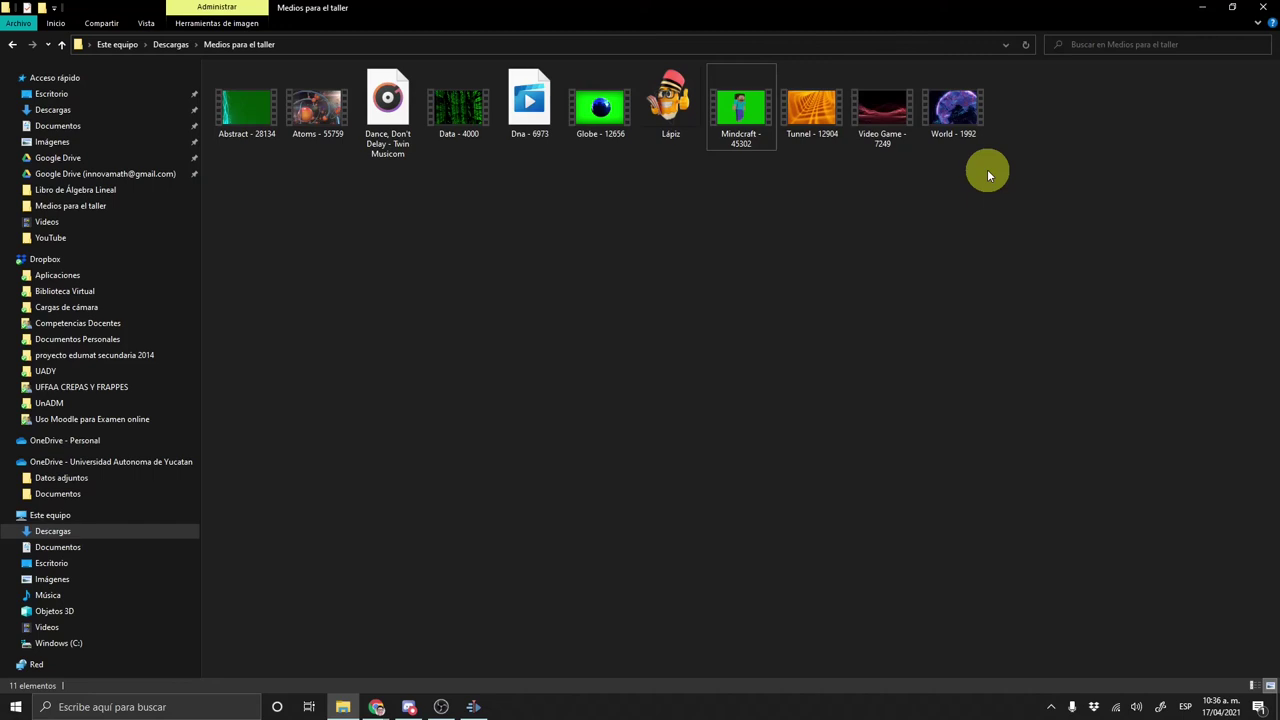
{"action": "left_click_drag", "start_coordinate": [980, 163], "coordinate": [294, 166]}
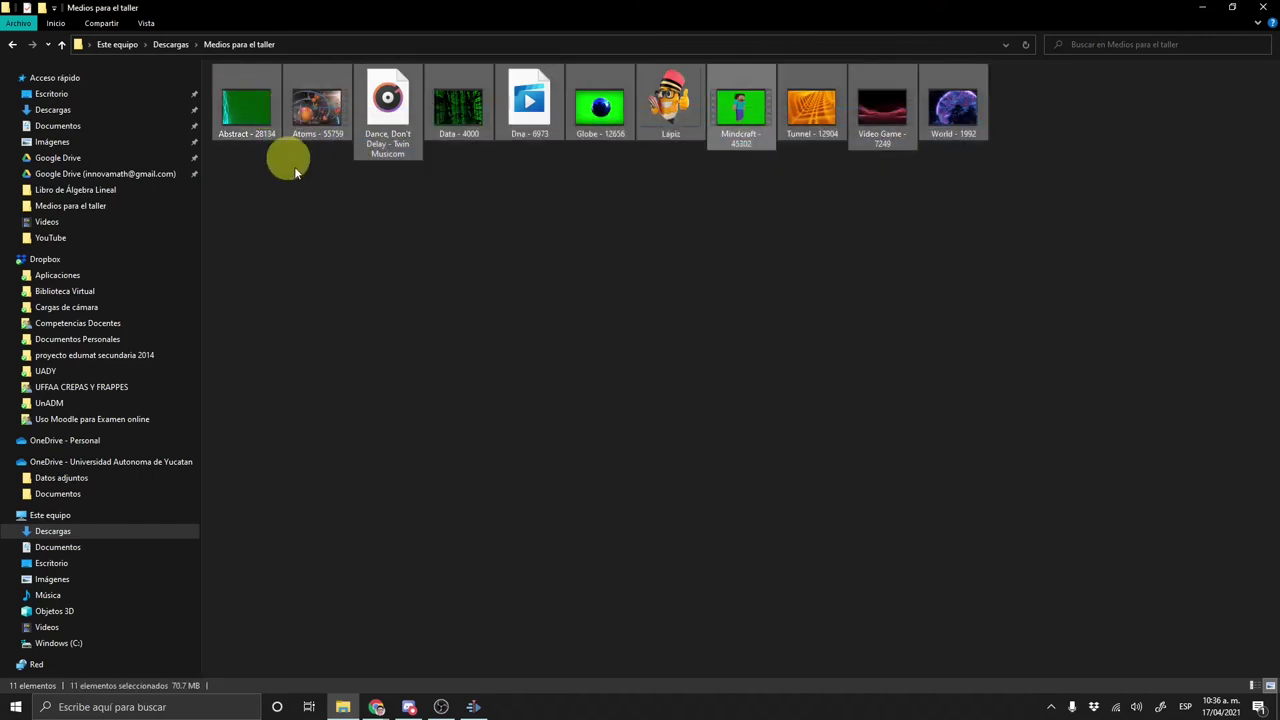
Drag the 11 selected files from Explorer into Kdenlive's project bin and review the list
{"action": "mouse_move", "coordinate": [236, 98]}
{"action": "left_mouse_down"}
{"action": "mouse_move", "coordinate": [411, 484]}
{"action": "mouse_move", "coordinate": [396, 483]}
{"action": "left_mouse_up"}
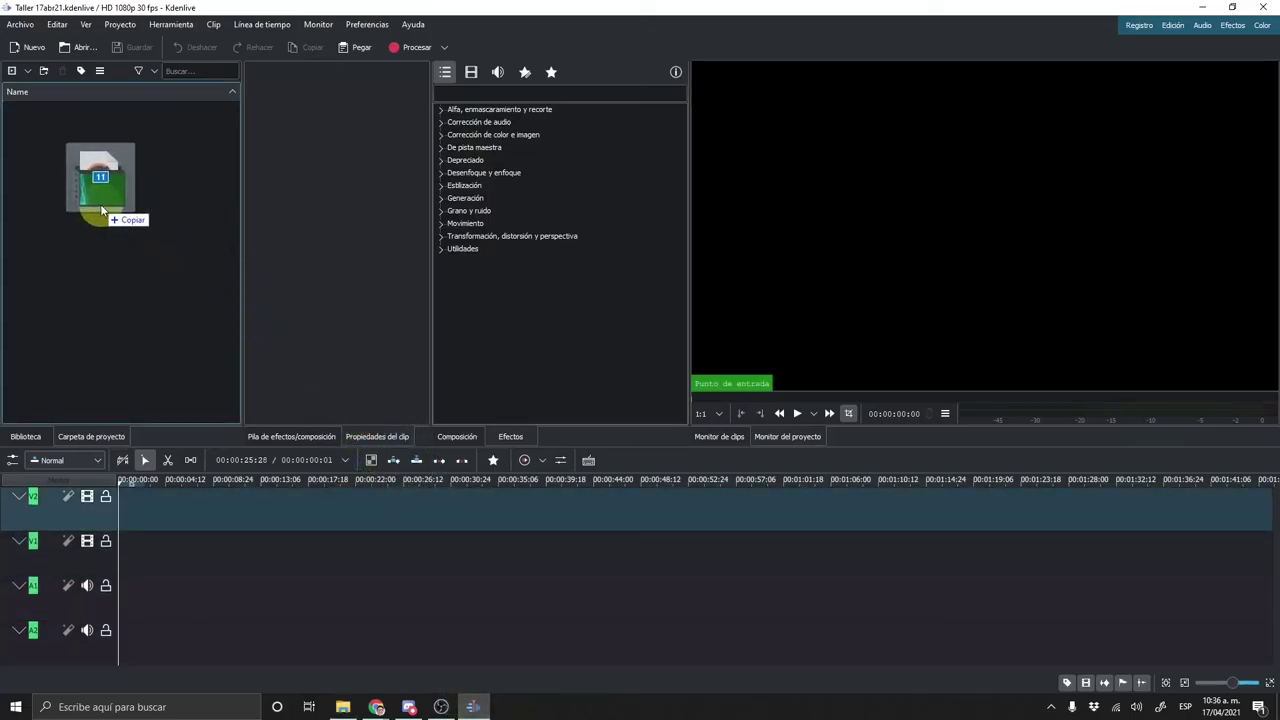
{"action": "left_click_drag", "start_coordinate": [396, 483], "coordinate": [101, 209]}
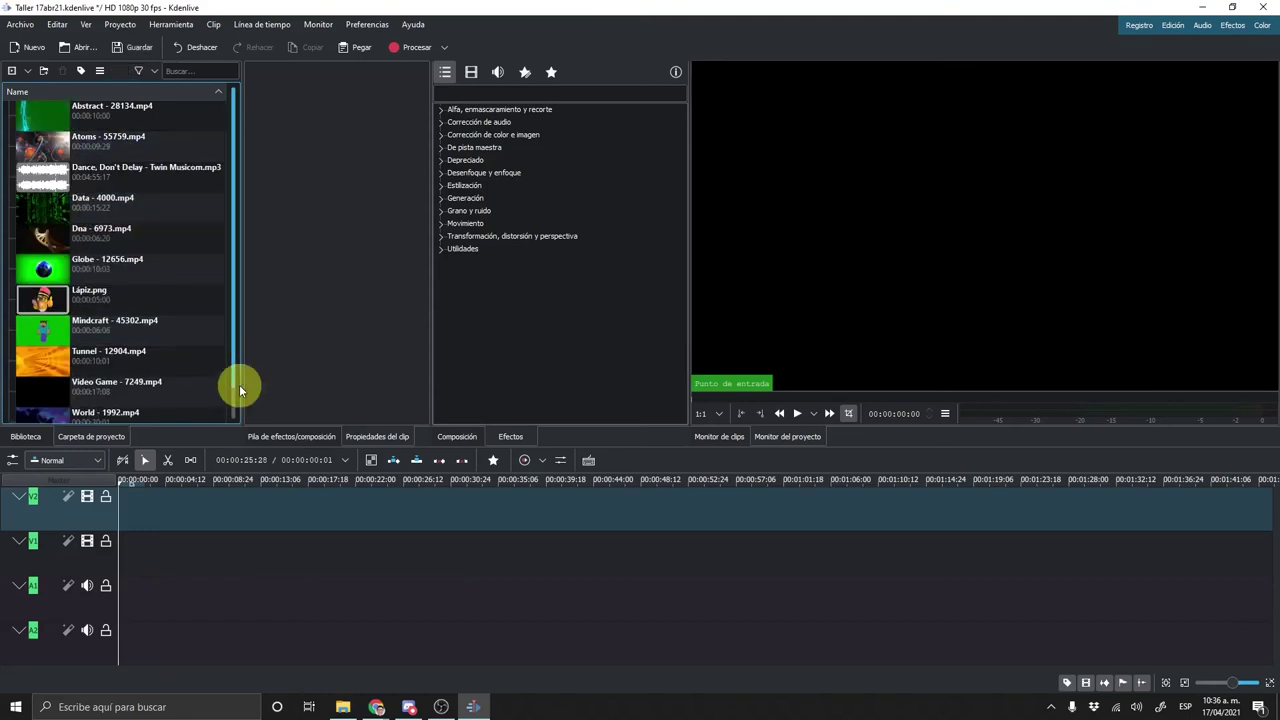
{"action": "left_click", "coordinate": [42, 436]}
{"action": "left_click", "coordinate": [88, 437]}
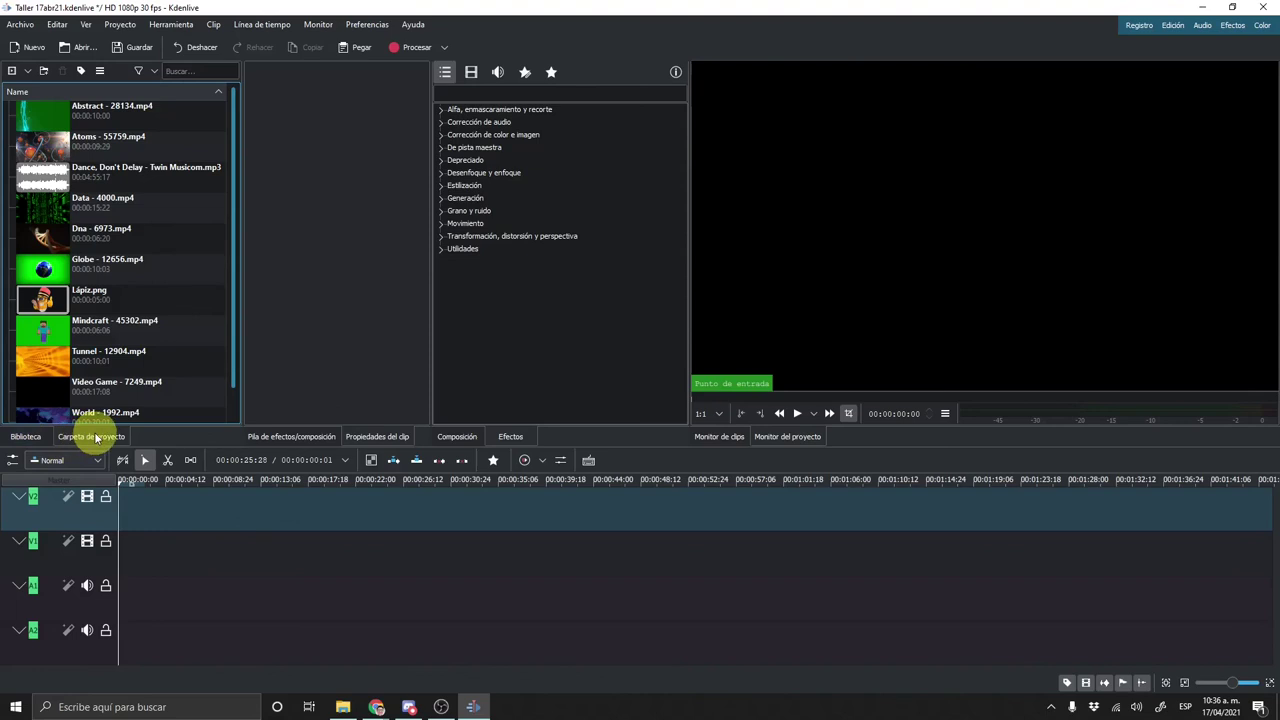
{"action": "scroll", "coordinate": [109, 229], "scroll_direction": "down", "scroll_amount": 1}
{"action": "scroll", "coordinate": [120, 222], "scroll_direction": "up", "scroll_amount": 1}
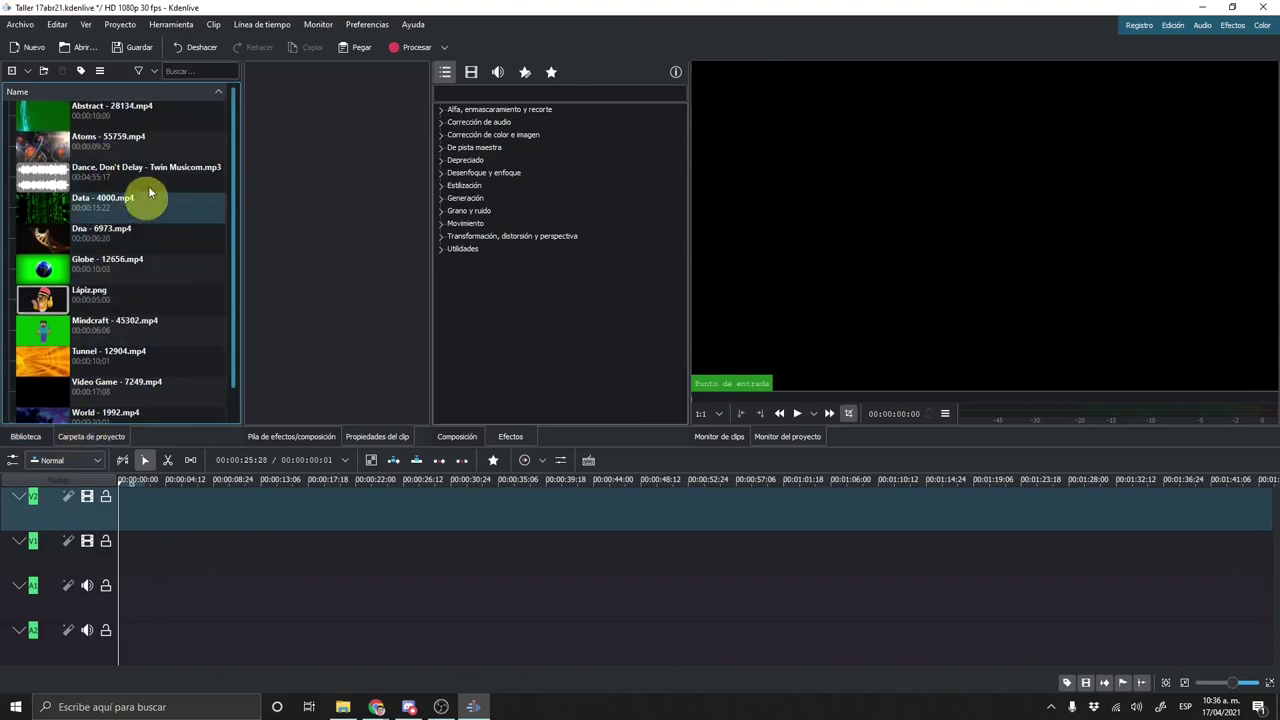
Preview Abstract, Atoms, Dance mp3, Lápiz.png, Mindcraft, Video Game and World - 1992 in the clip monitor
{"action": "left_click", "coordinate": [188, 120]}
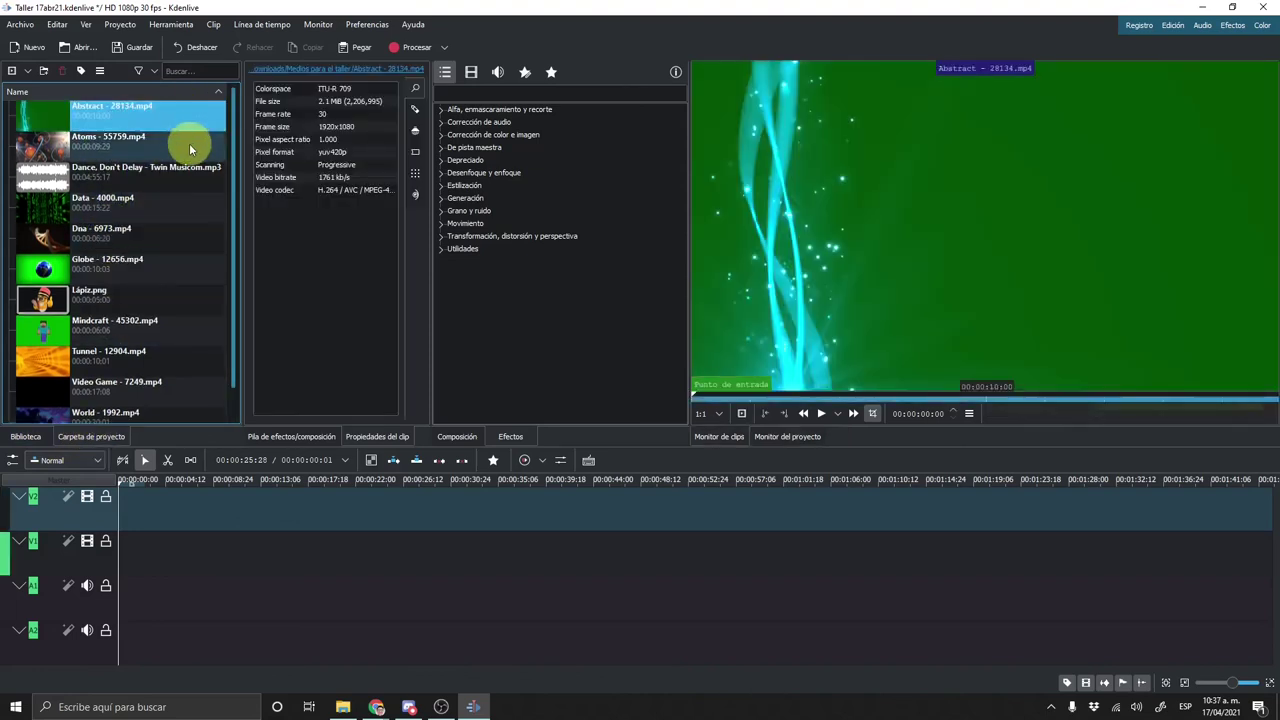
{"action": "left_click", "coordinate": [125, 150]}
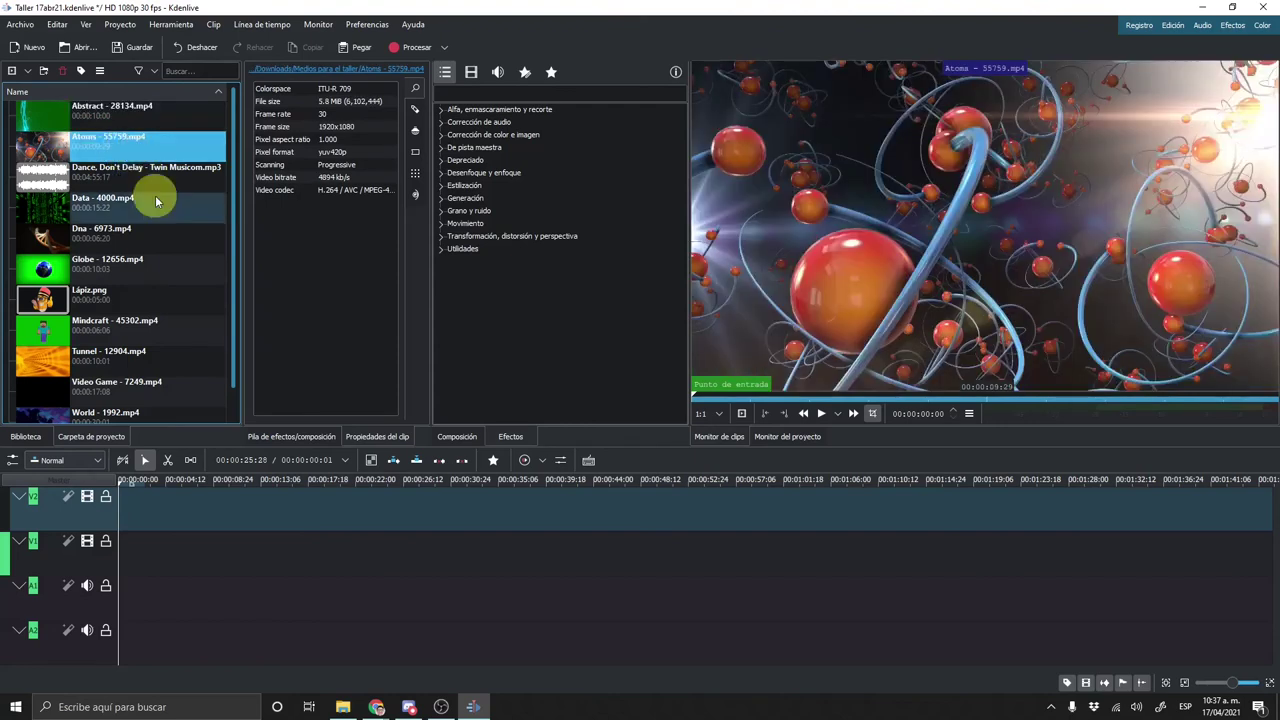
{"action": "left_click", "coordinate": [165, 122]}
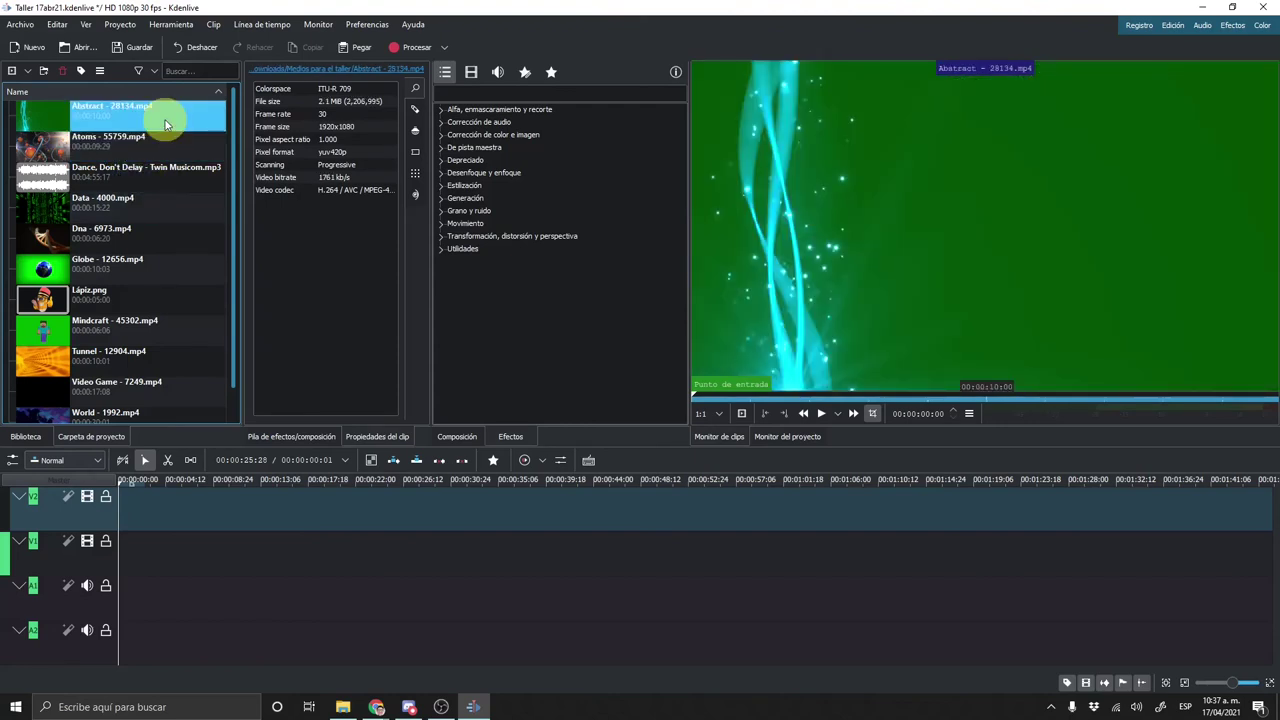
{"action": "left_click", "coordinate": [163, 143]}
{"action": "left_click", "coordinate": [100, 184]}
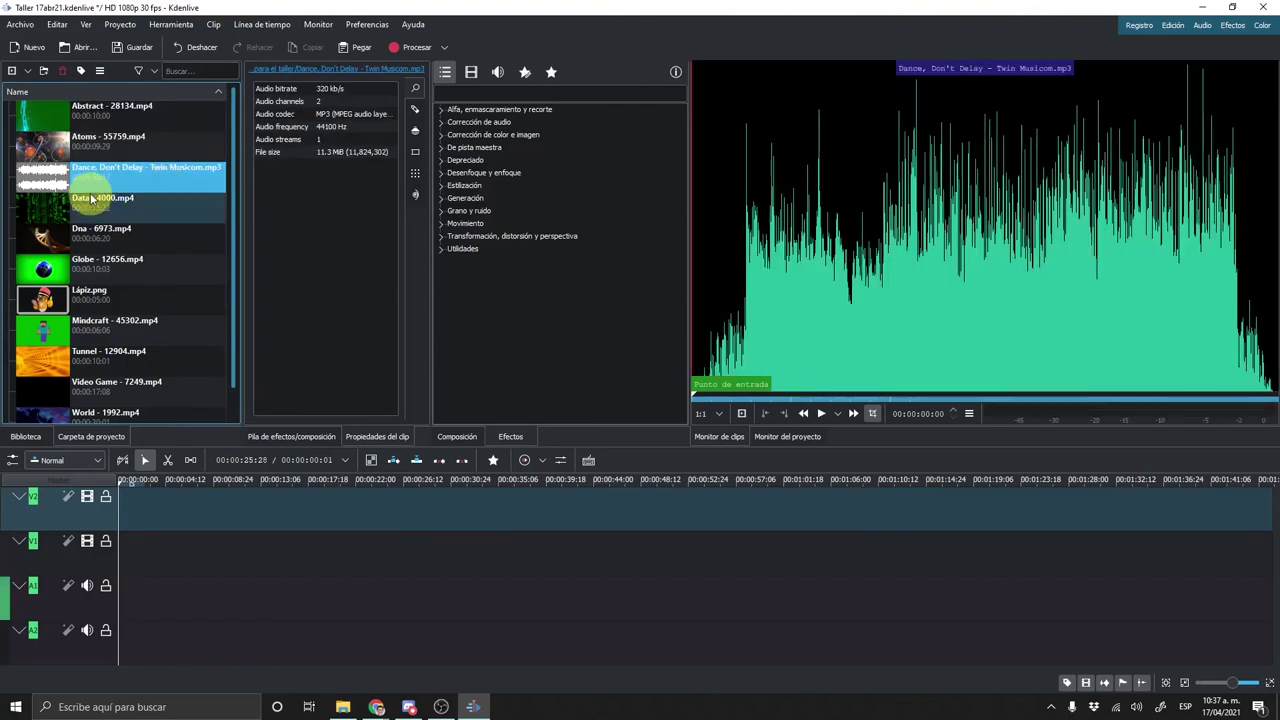
{"action": "scroll", "coordinate": [150, 242], "scroll_direction": "down", "scroll_amount": 1}
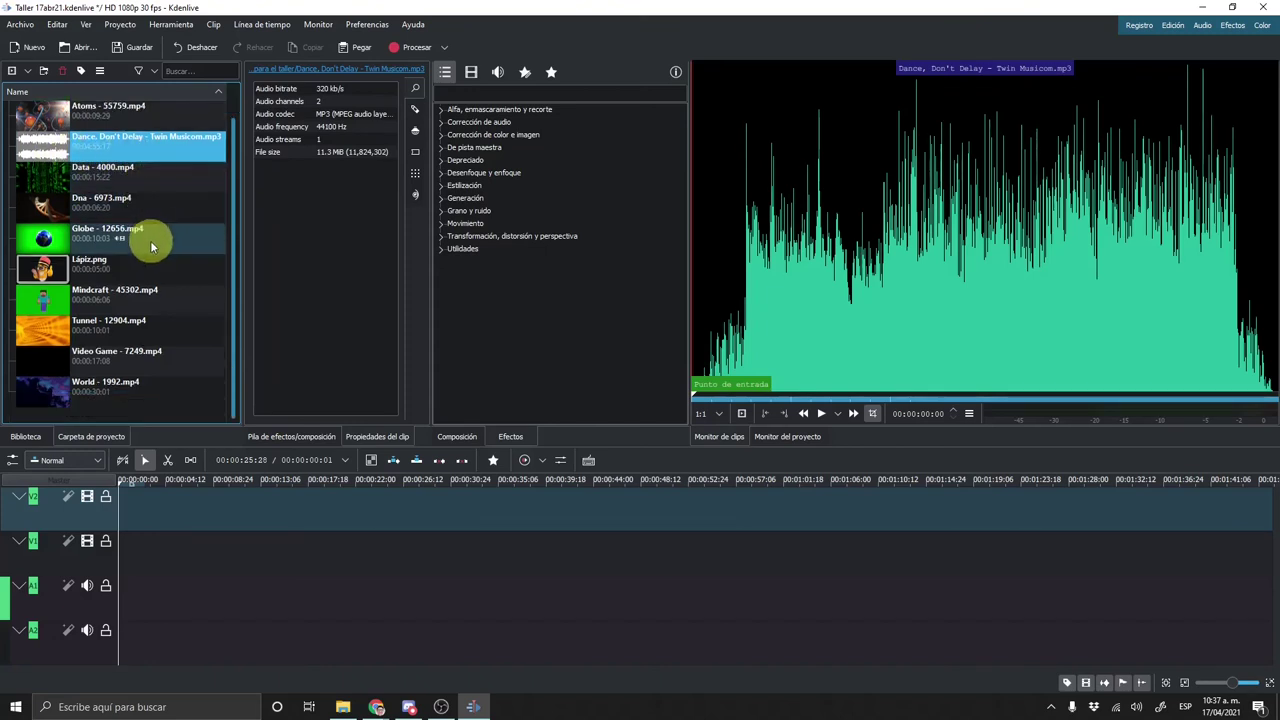
{"action": "left_click", "coordinate": [167, 281]}
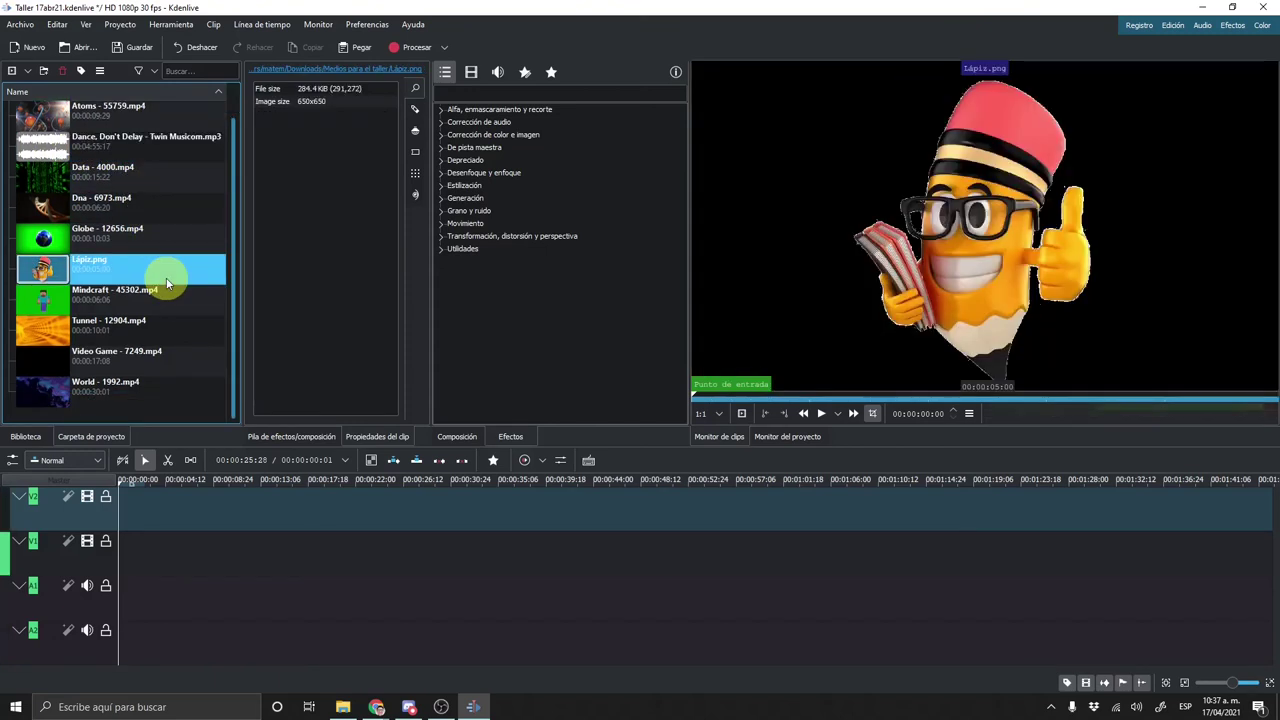
{"action": "left_click", "coordinate": [185, 302]}
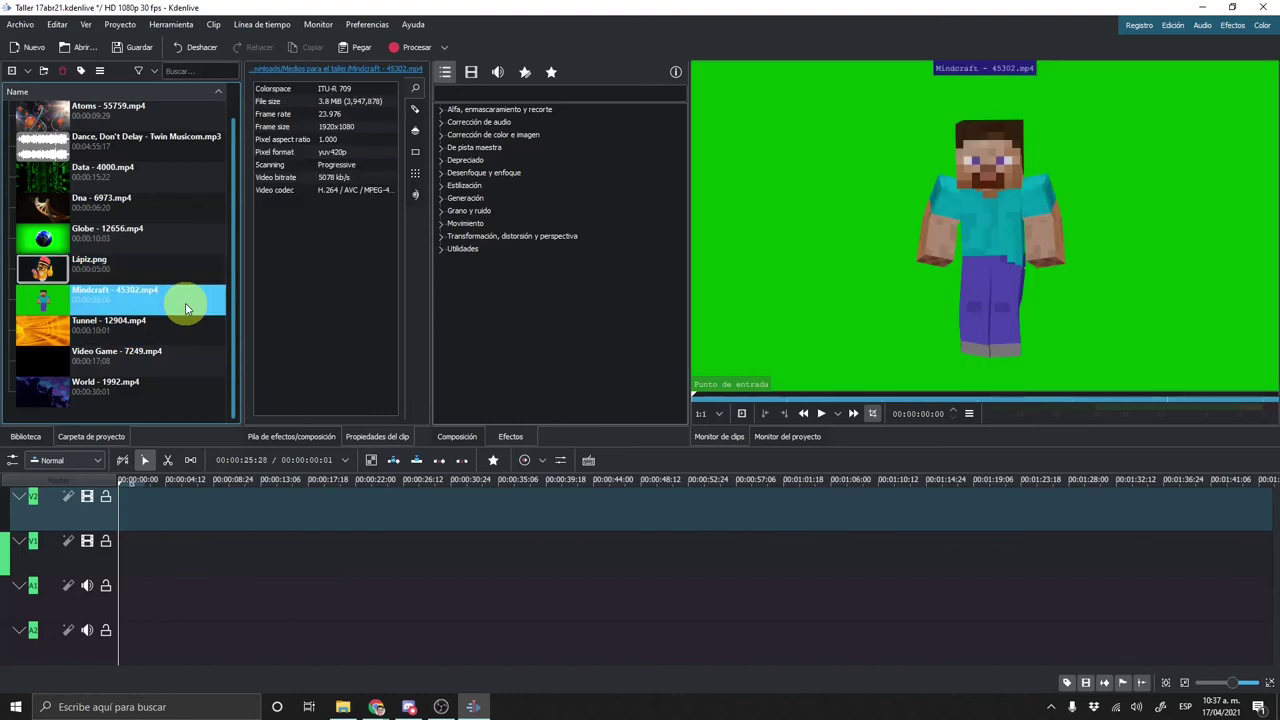
{"action": "left_click", "coordinate": [184, 349]}
{"action": "left_click", "coordinate": [163, 384]}
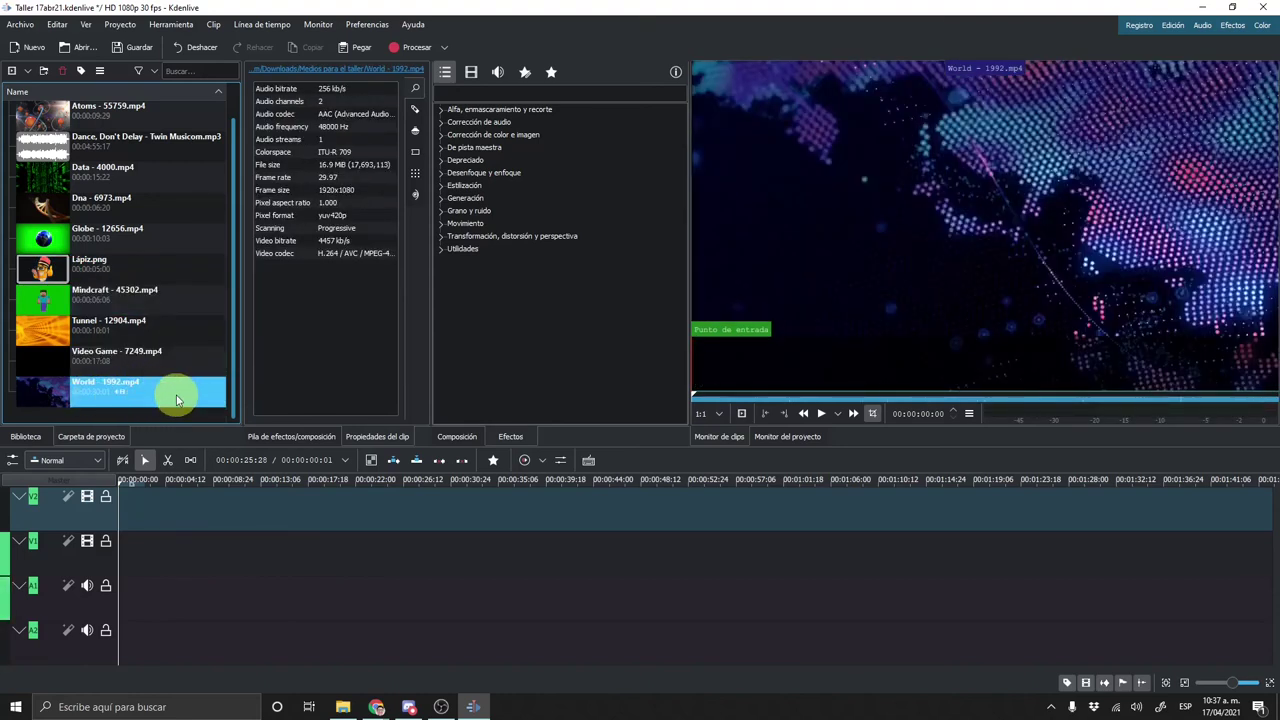
{"action": "scroll", "coordinate": [147, 289], "scroll_direction": "up", "scroll_amount": 1}
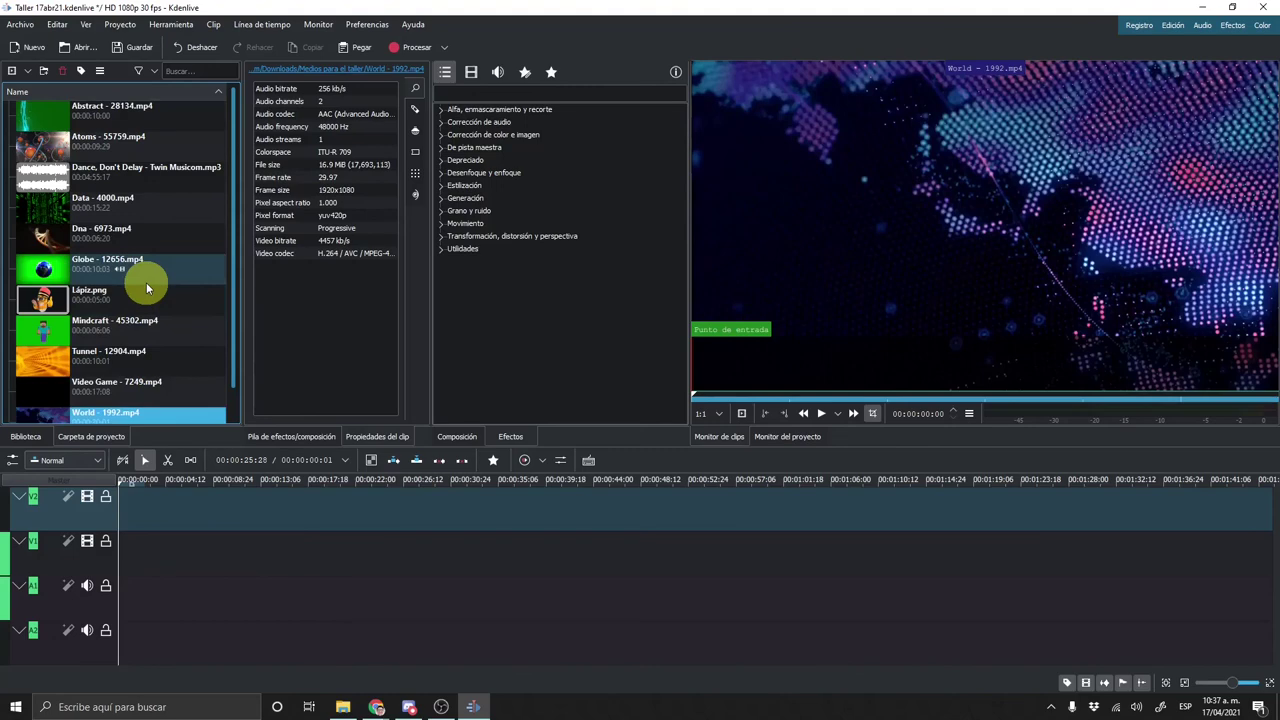
Load Abstract - 28134.mp4 into the clip monitor and play it
{"action": "left_click", "coordinate": [155, 120]}
{"action": "left_click", "coordinate": [162, 143]}
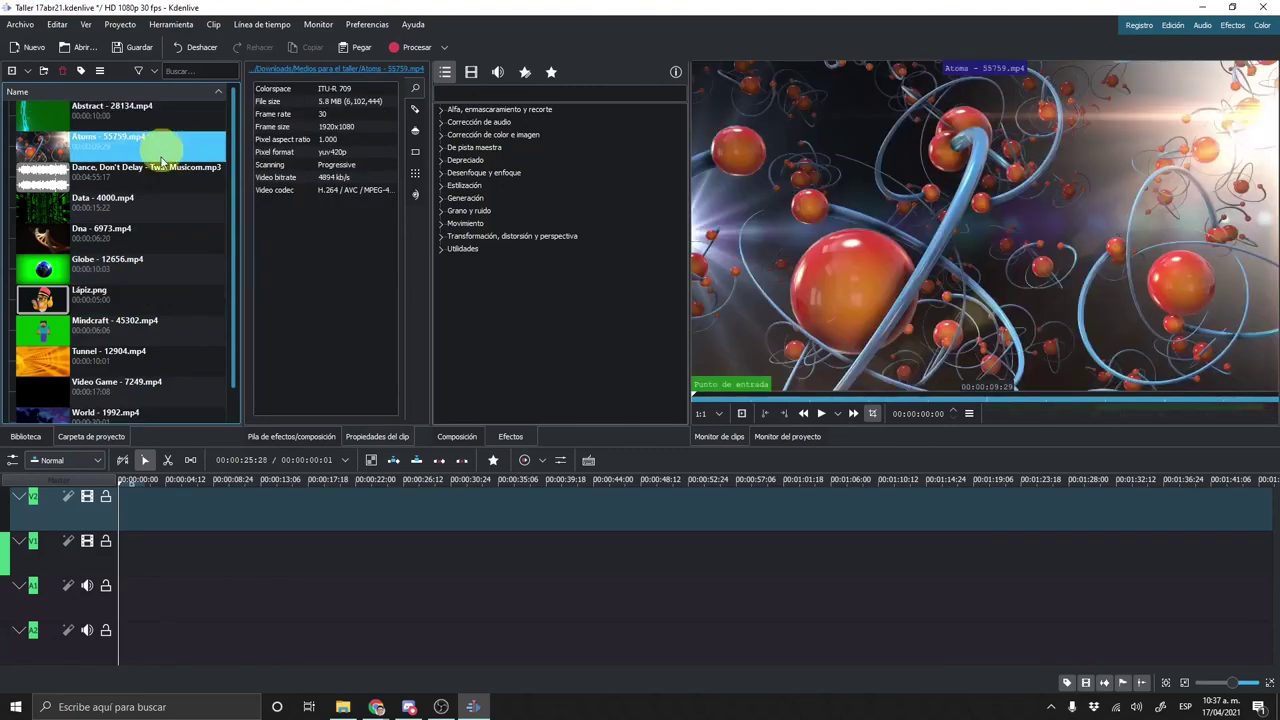
{"action": "left_click", "coordinate": [167, 187]}
{"action": "left_click", "coordinate": [162, 115]}
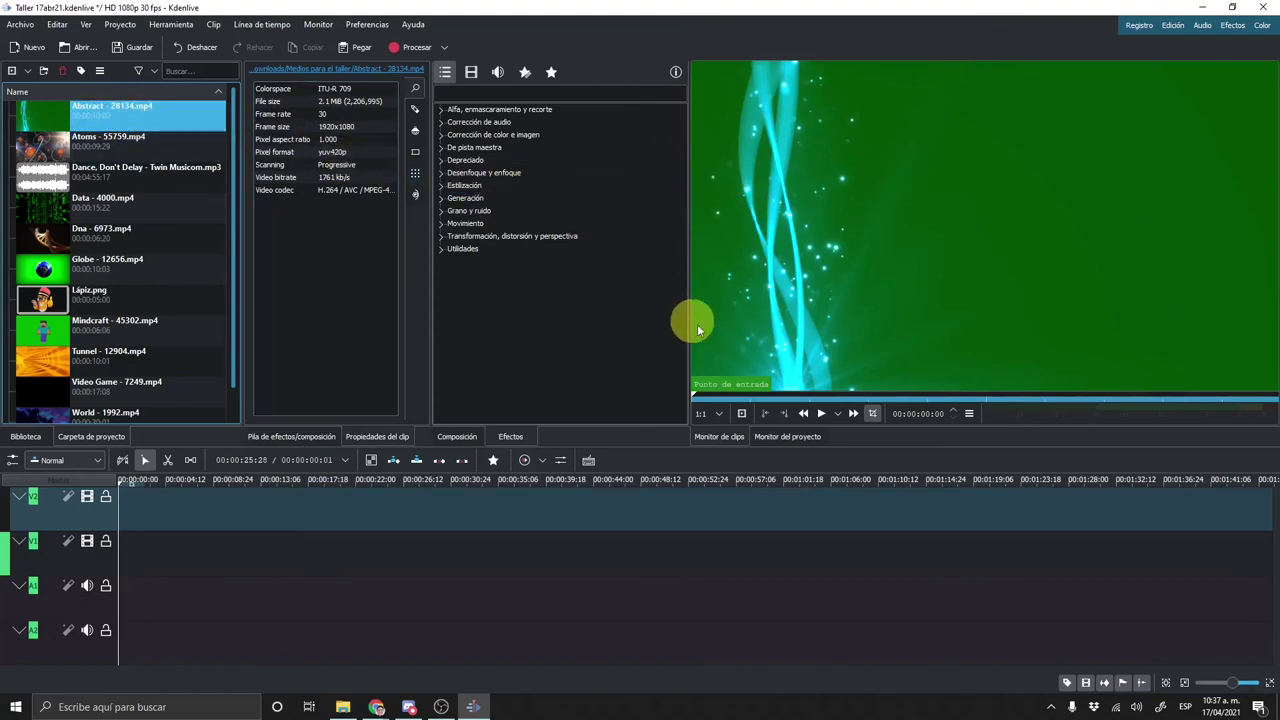
{"action": "left_click", "coordinate": [821, 414]}
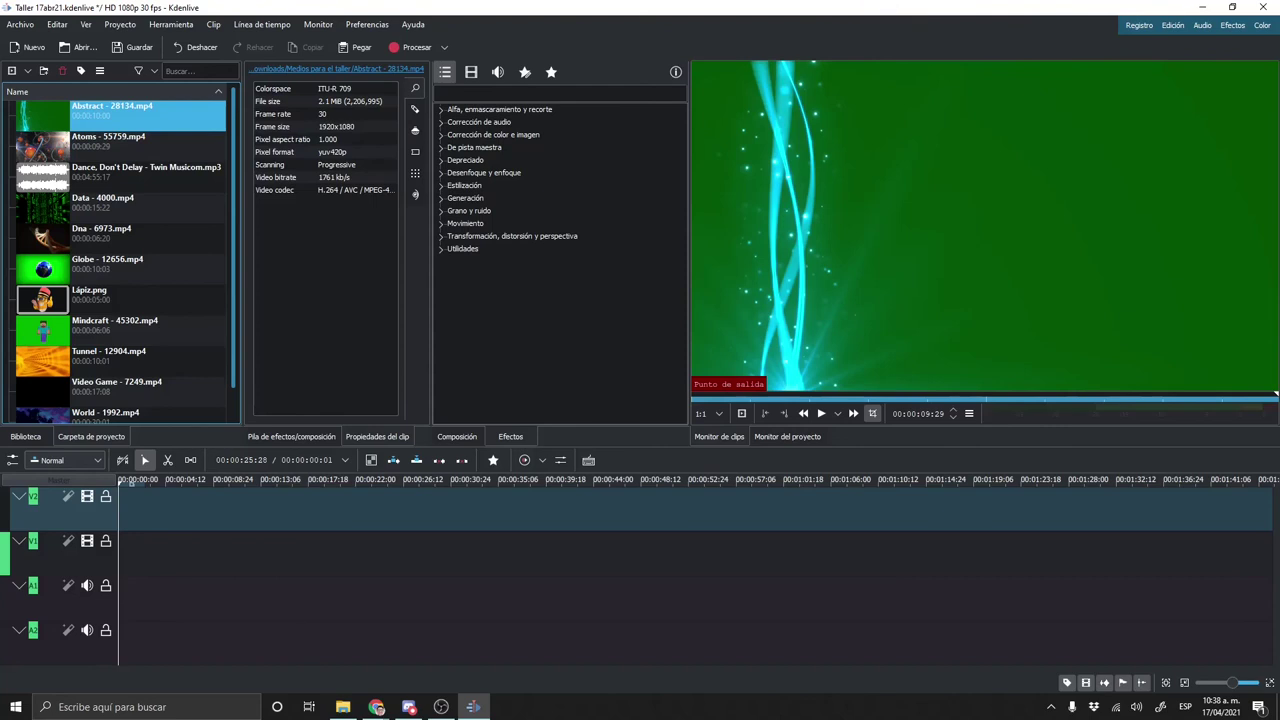
Play the Atoms clip, then play the Dance, Don't Delay mp3 from about 58 seconds and pause it
{"action": "left_click", "coordinate": [150, 150]}
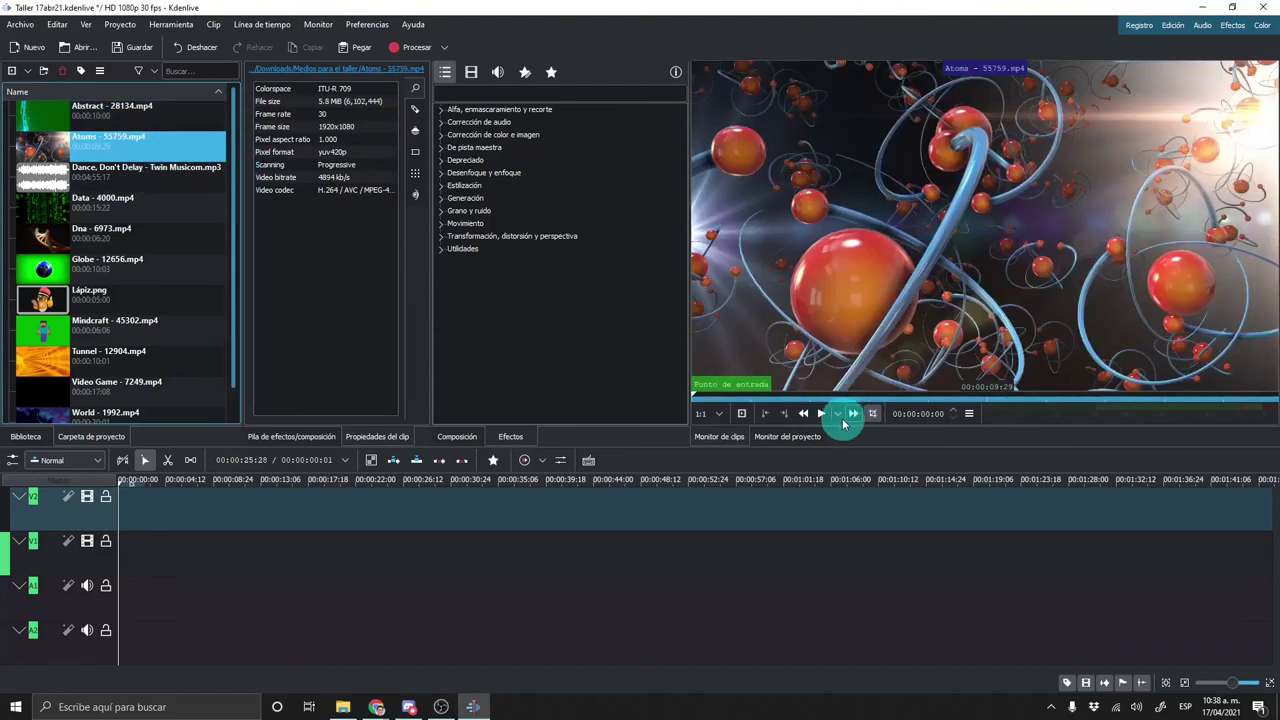
{"action": "left_click", "coordinate": [822, 413]}
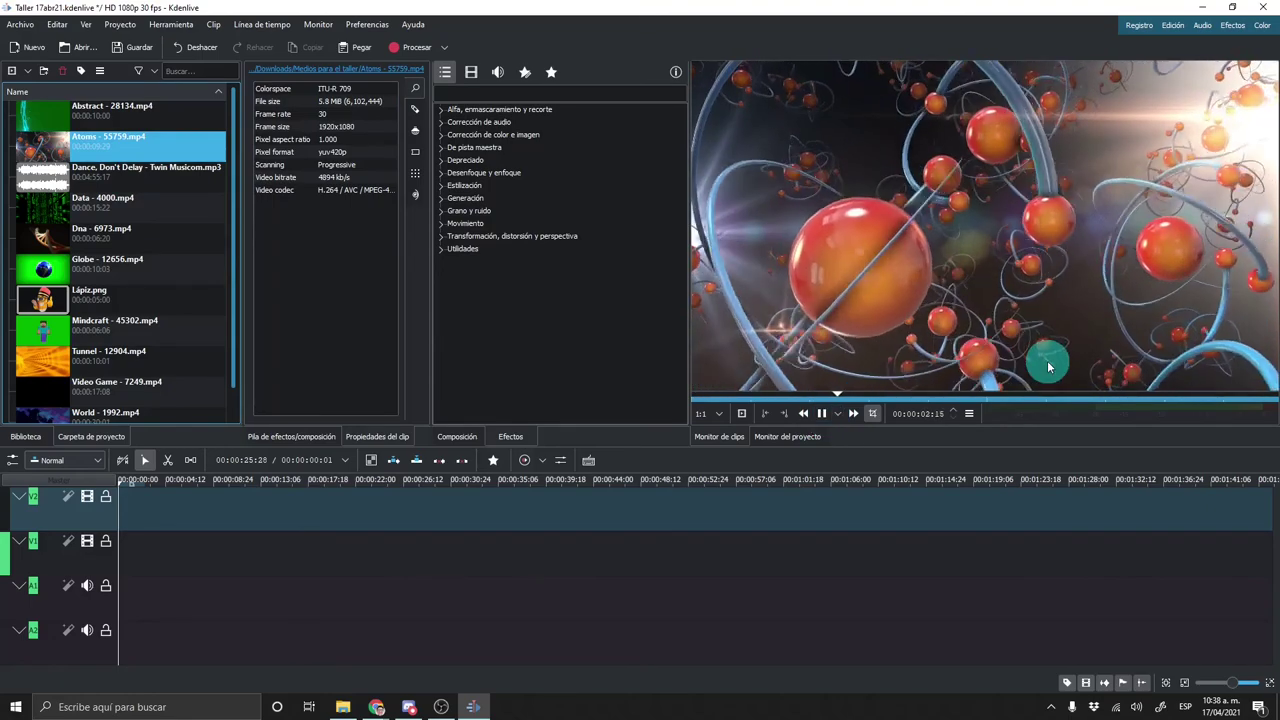
{"action": "left_click", "coordinate": [103, 180]}
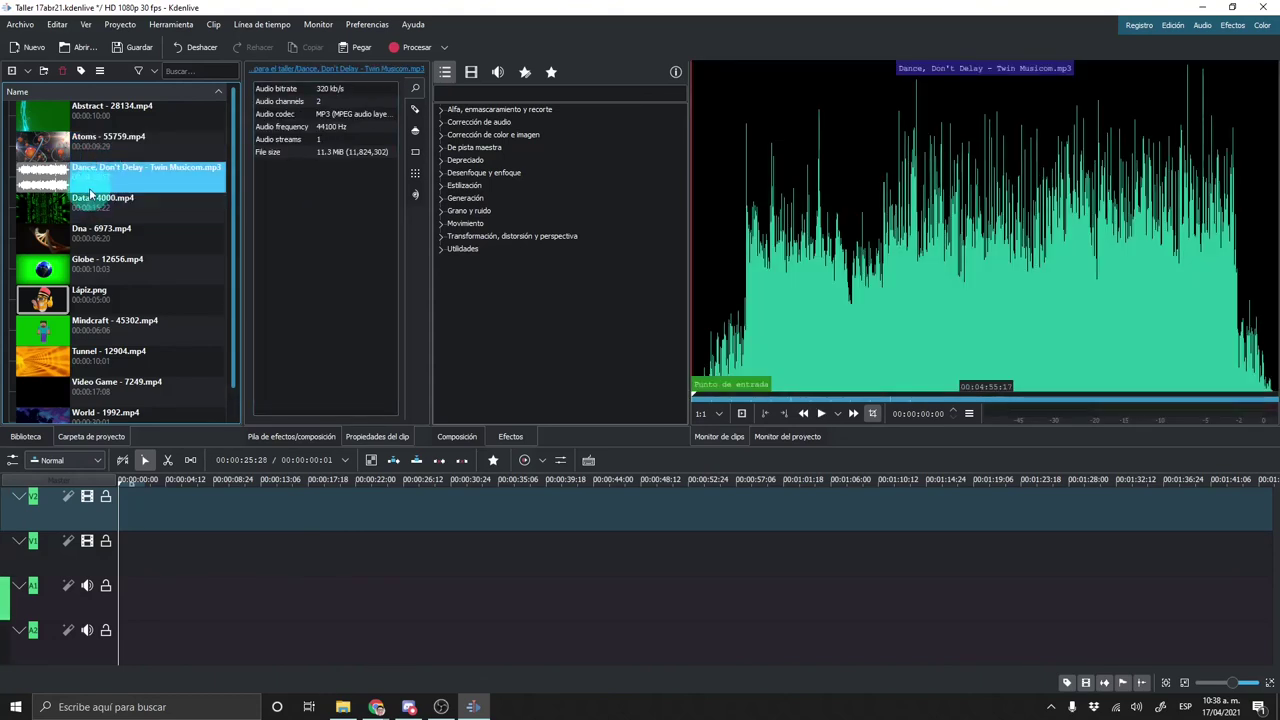
{"action": "left_click", "coordinate": [822, 413]}
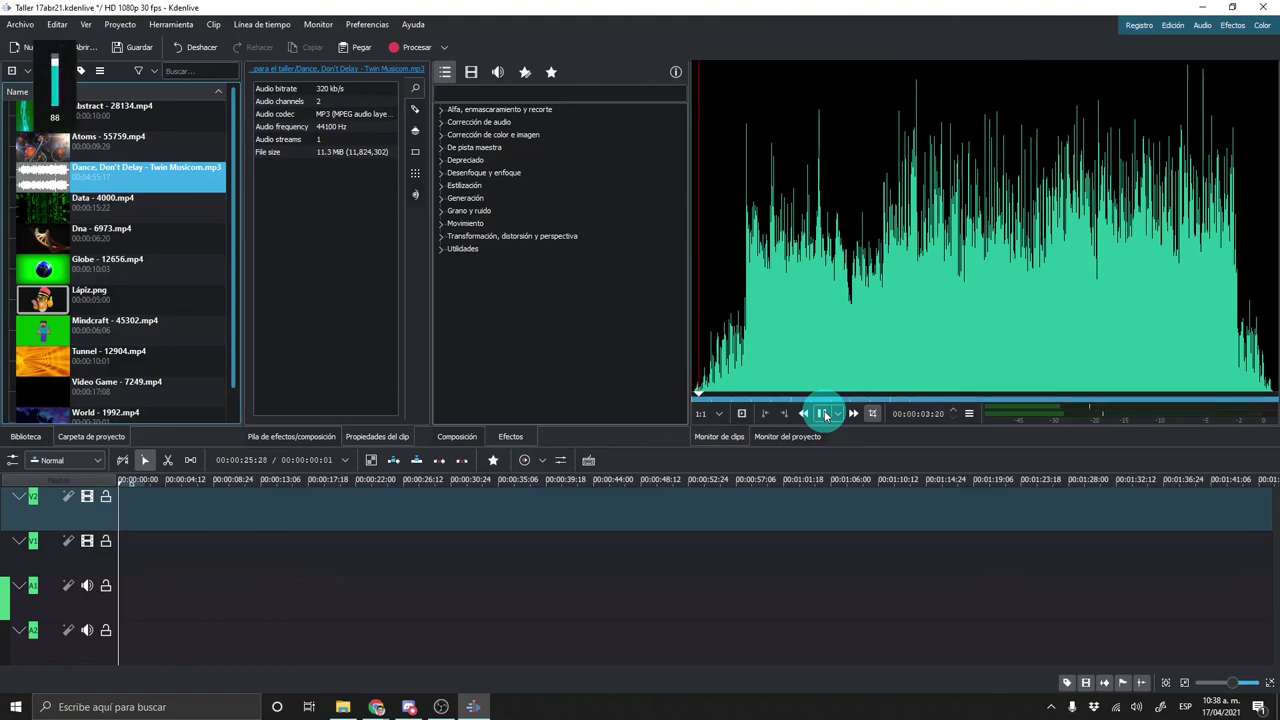
{"action": "left_click", "coordinate": [808, 397]}
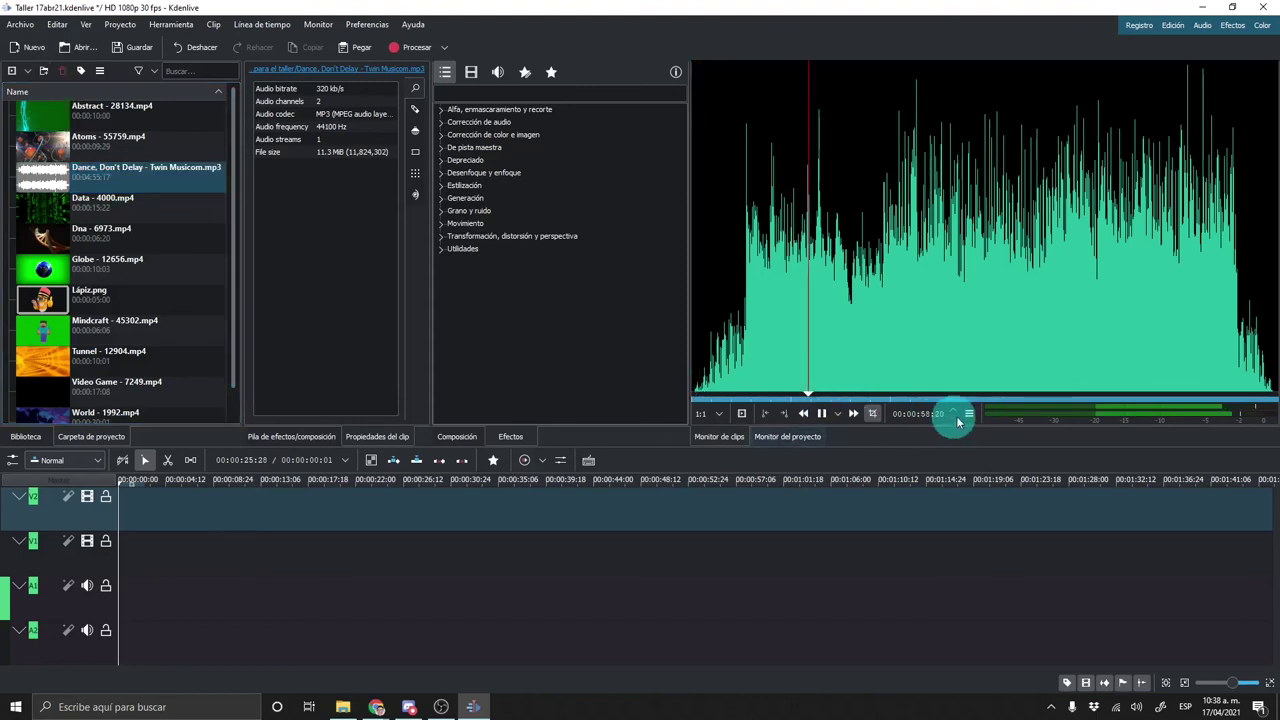
{"action": "left_click", "coordinate": [820, 413]}
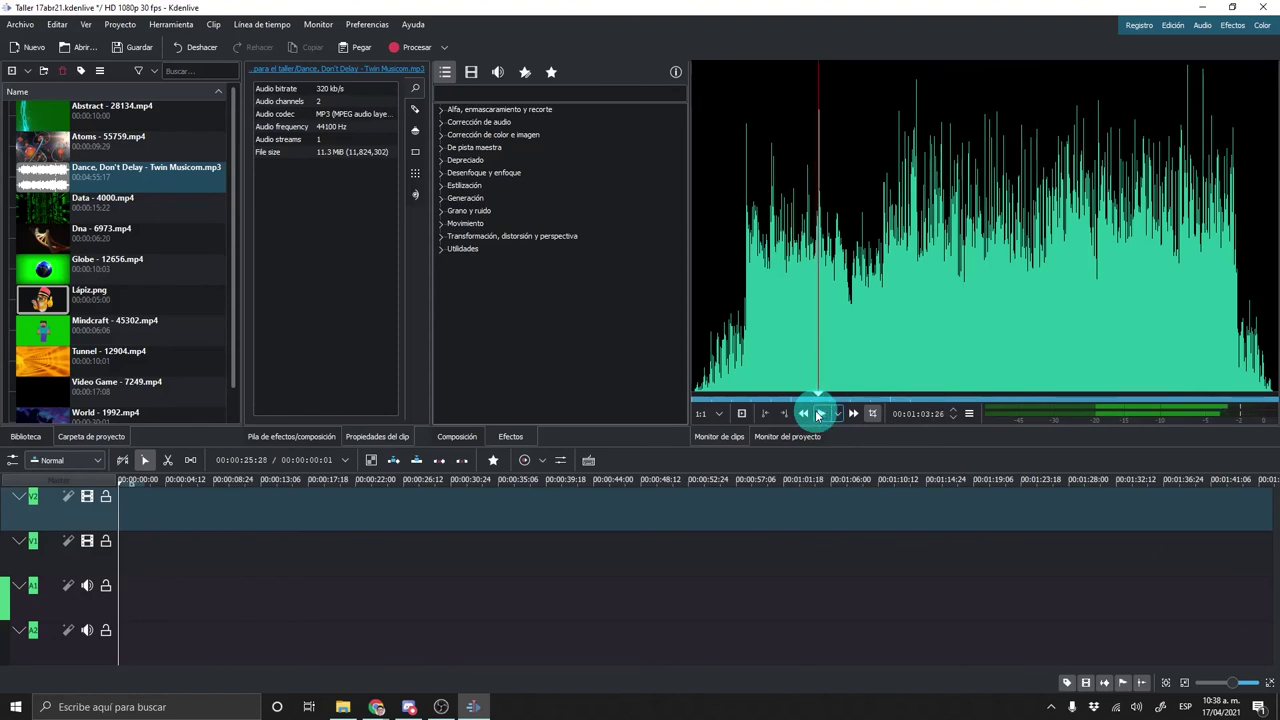
Preview Data - 4000.mp4 and Dna - 6973.mp4, ending on the 650x650 Lápiz.png image
{"action": "left_click", "coordinate": [120, 216]}
{"action": "left_click", "coordinate": [162, 234]}
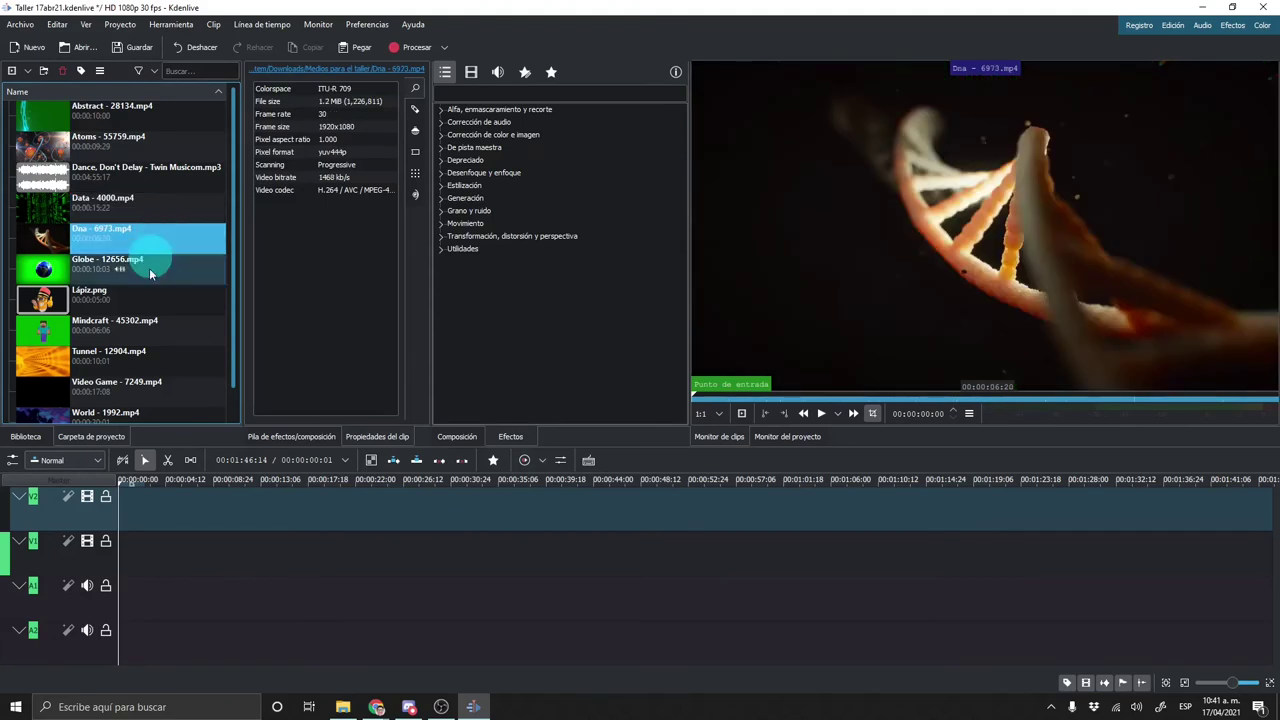
{"action": "left_click", "coordinate": [150, 296]}
{"action": "scroll", "coordinate": [172, 378], "scroll_direction": "down", "scroll_amount": 1}
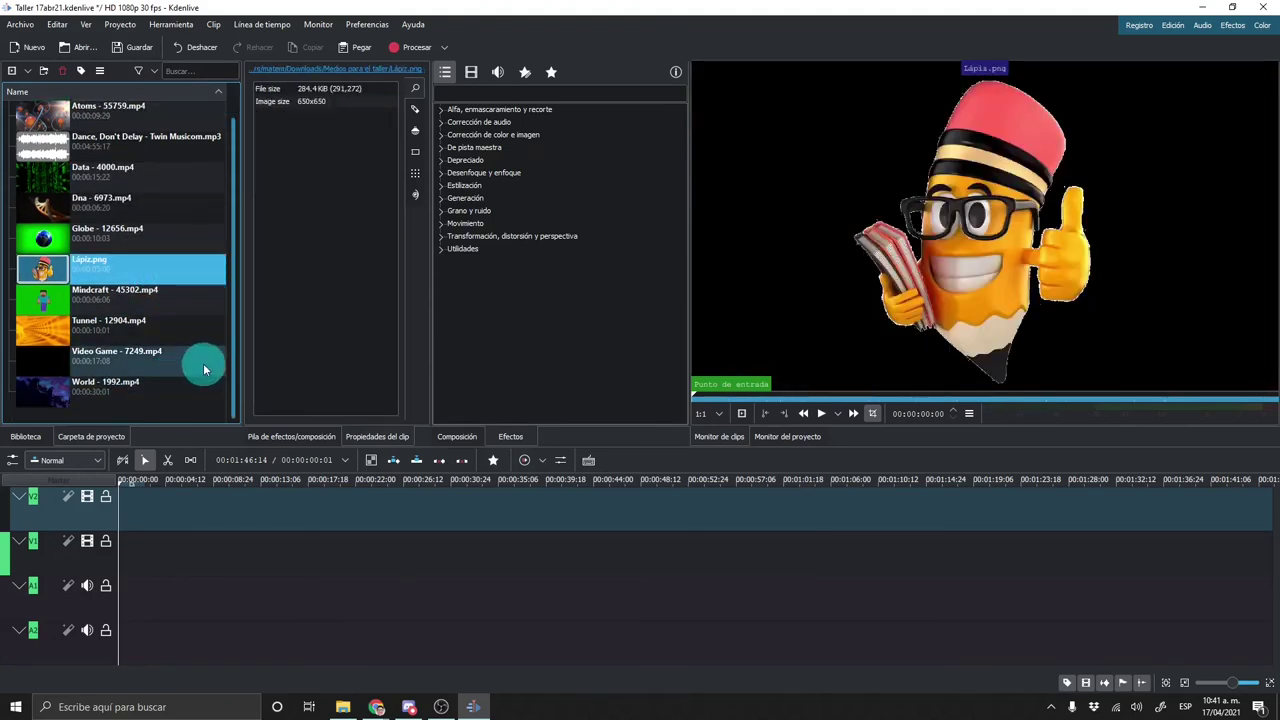
{"action": "scroll", "coordinate": [114, 291], "scroll_direction": "up", "scroll_amount": 1}
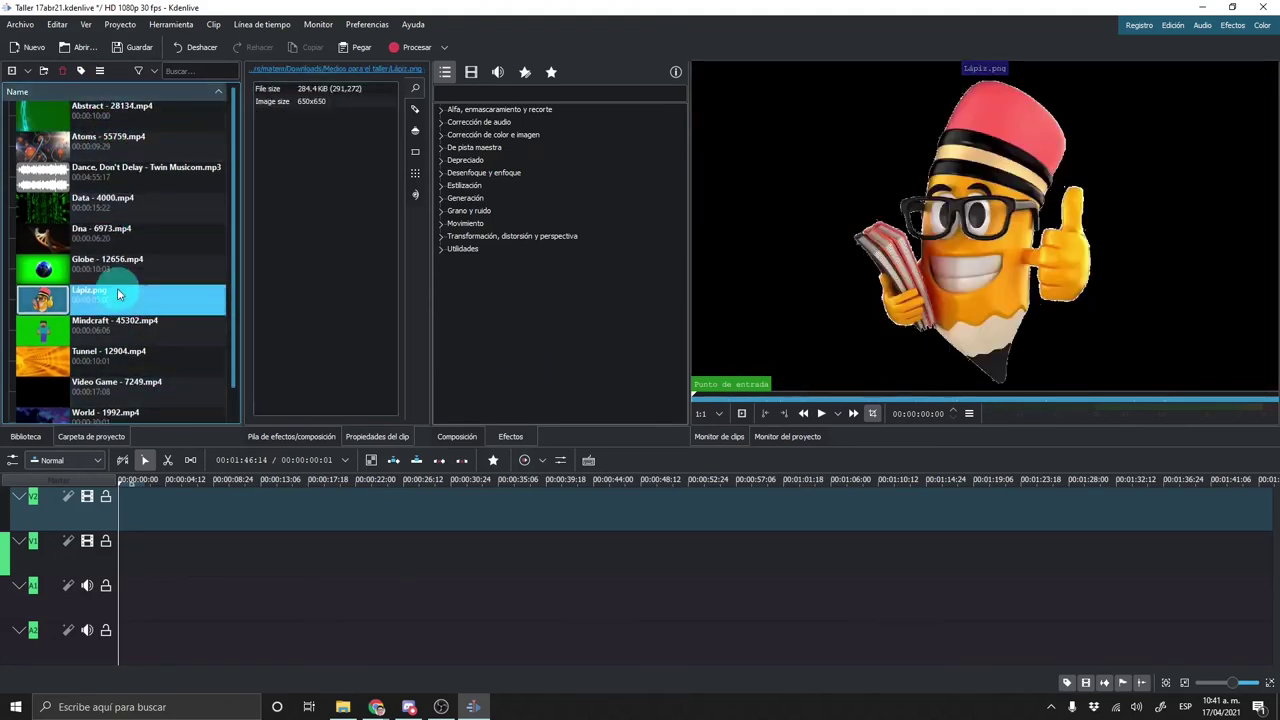
{"action": "scroll", "coordinate": [115, 300], "scroll_direction": "down", "scroll_amount": 1}
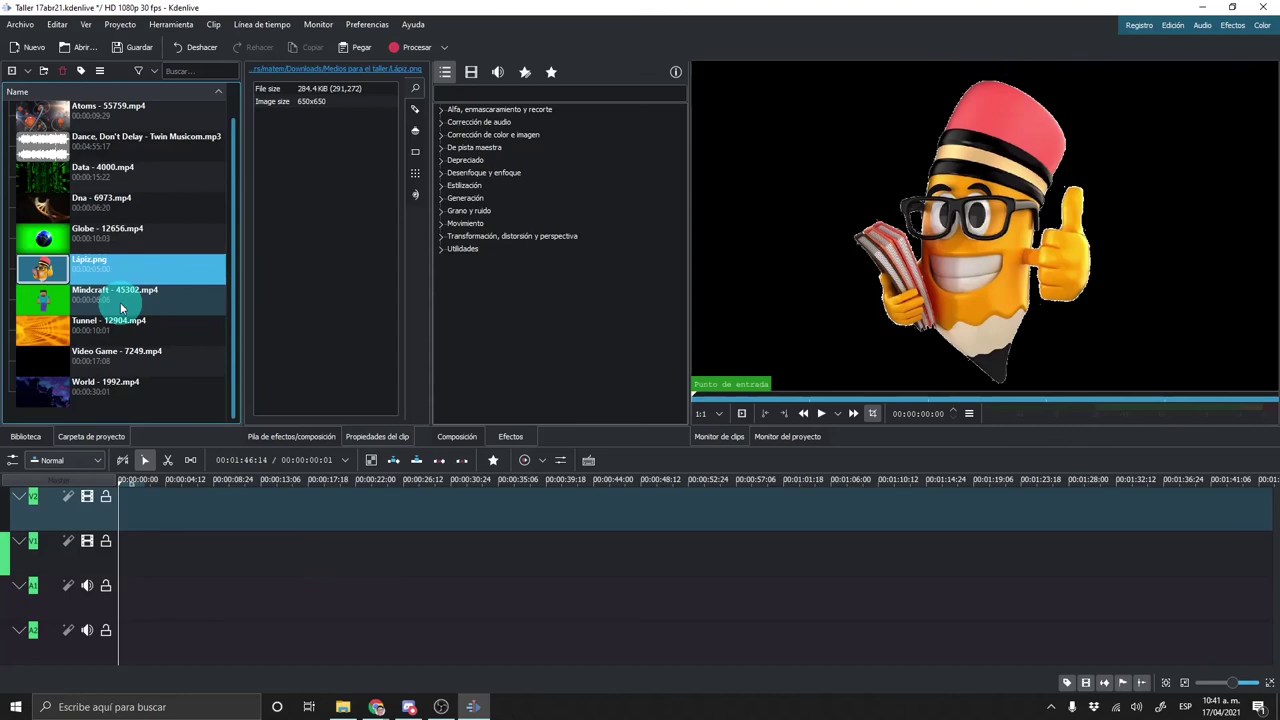